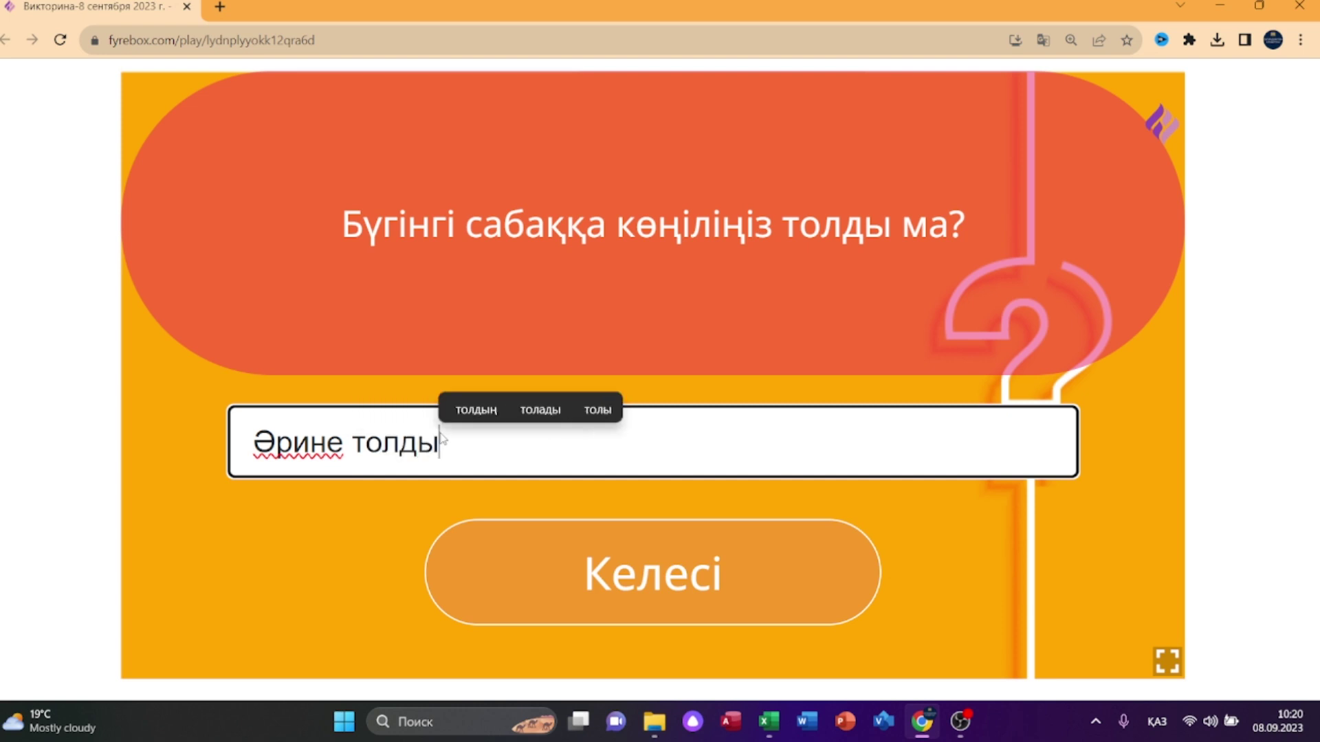
# Answer the hardest-task question with "1ші тапсырма" and the easiest-task question with "4ші тапсырма", submitting both.
pyautogui.click(567, 446)
pyautogui.write('1ші тапсырма')
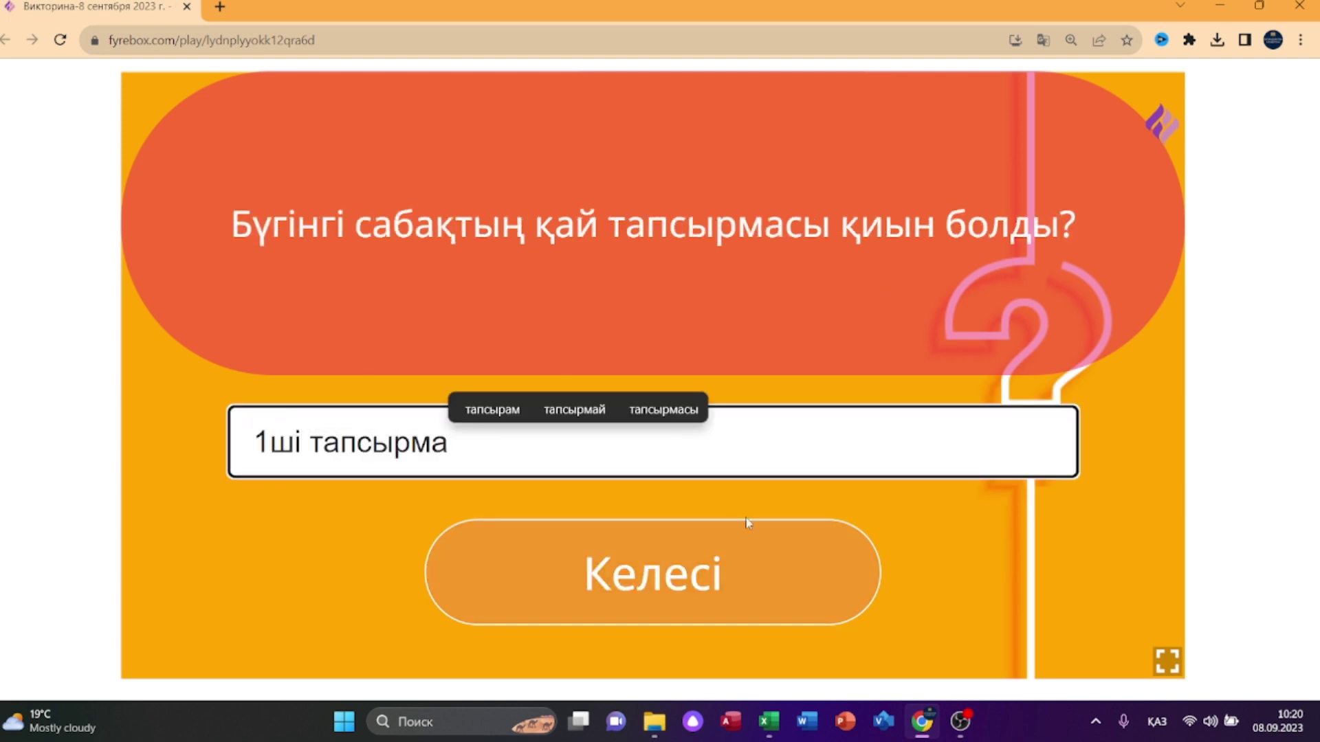
pyautogui.press('Return')
pyautogui.click(465, 457)
pyautogui.write('4ші тапсырма')
pyautogui.click(574, 571)
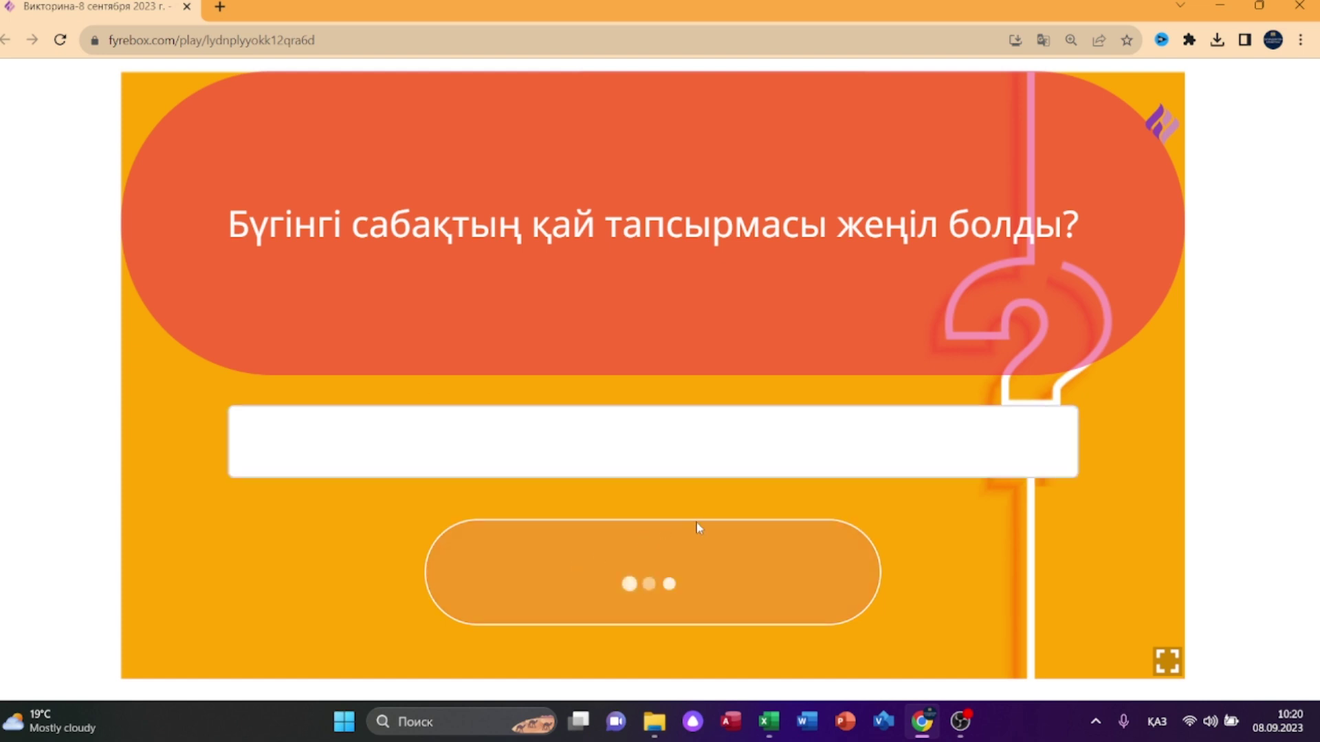
# Answer the self-assessment question with "9 балл".
pyautogui.click(374, 418)
pyautogui.write('10')
pyautogui.press('BackSpace')
pyautogui.press('BackSpace')
pyautogui.write('9 балл')
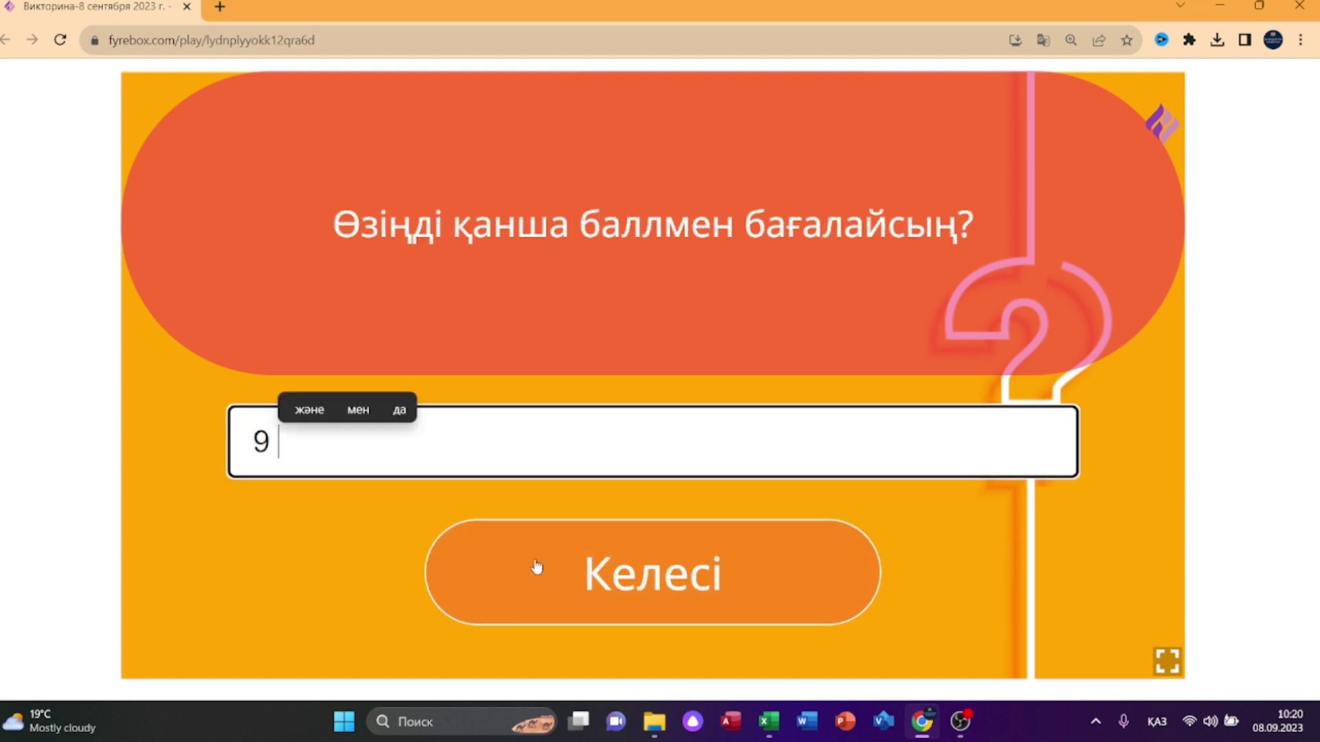
# Submit the self-assessment answer, enter the participant's first name on the closing page and send it.
pyautogui.click(679, 609)
pyautogui.write('Сандугаш')
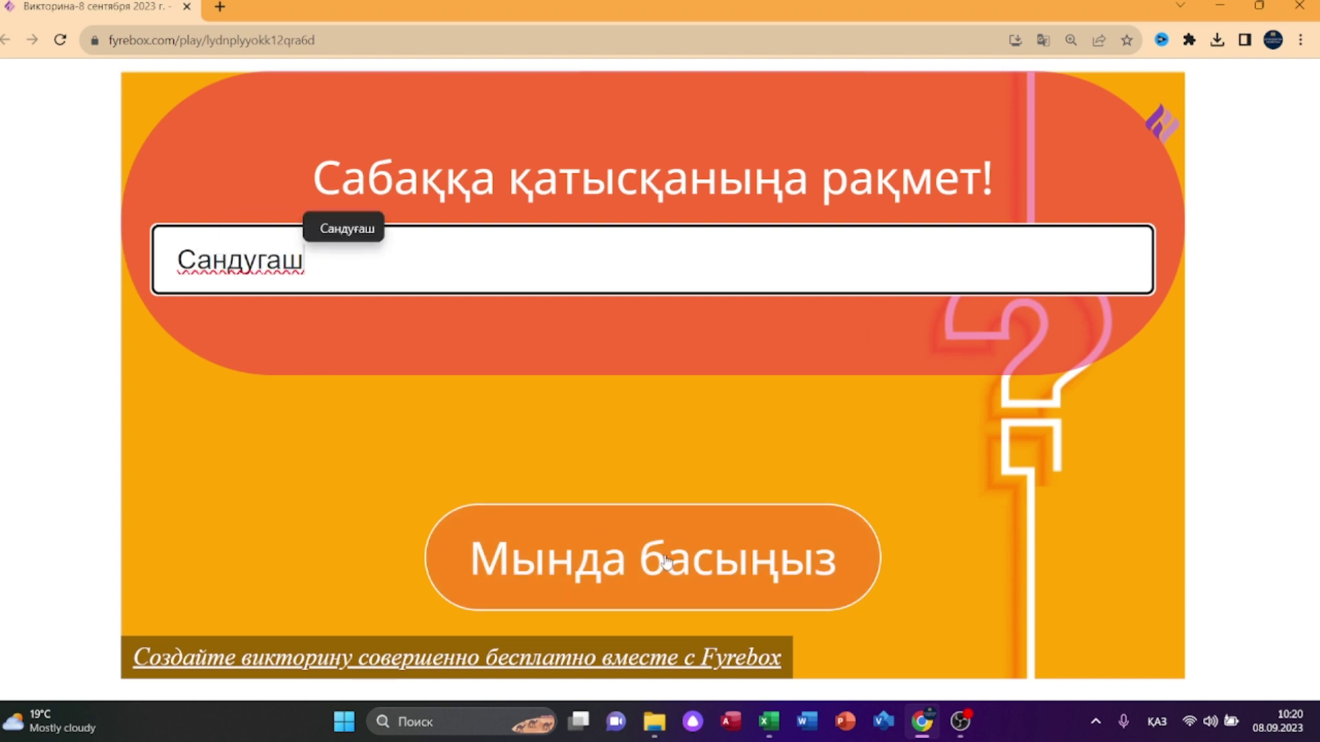
pyautogui.click(666, 560)
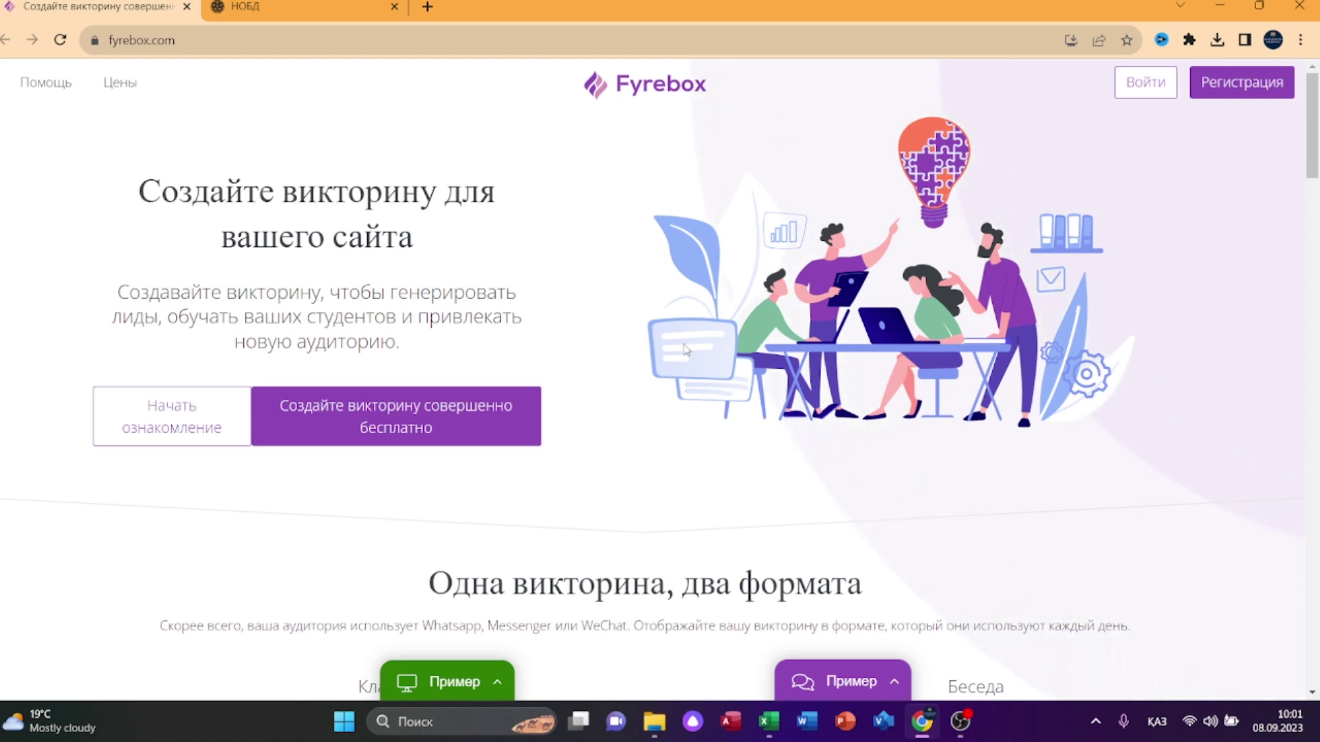
# Look through the Fyrebox home page, examining the classic and chat quiz formats and the section for teachers.
pyautogui.scroll(-2, 737, 374)
pyautogui.scroll(2, 879, 412)
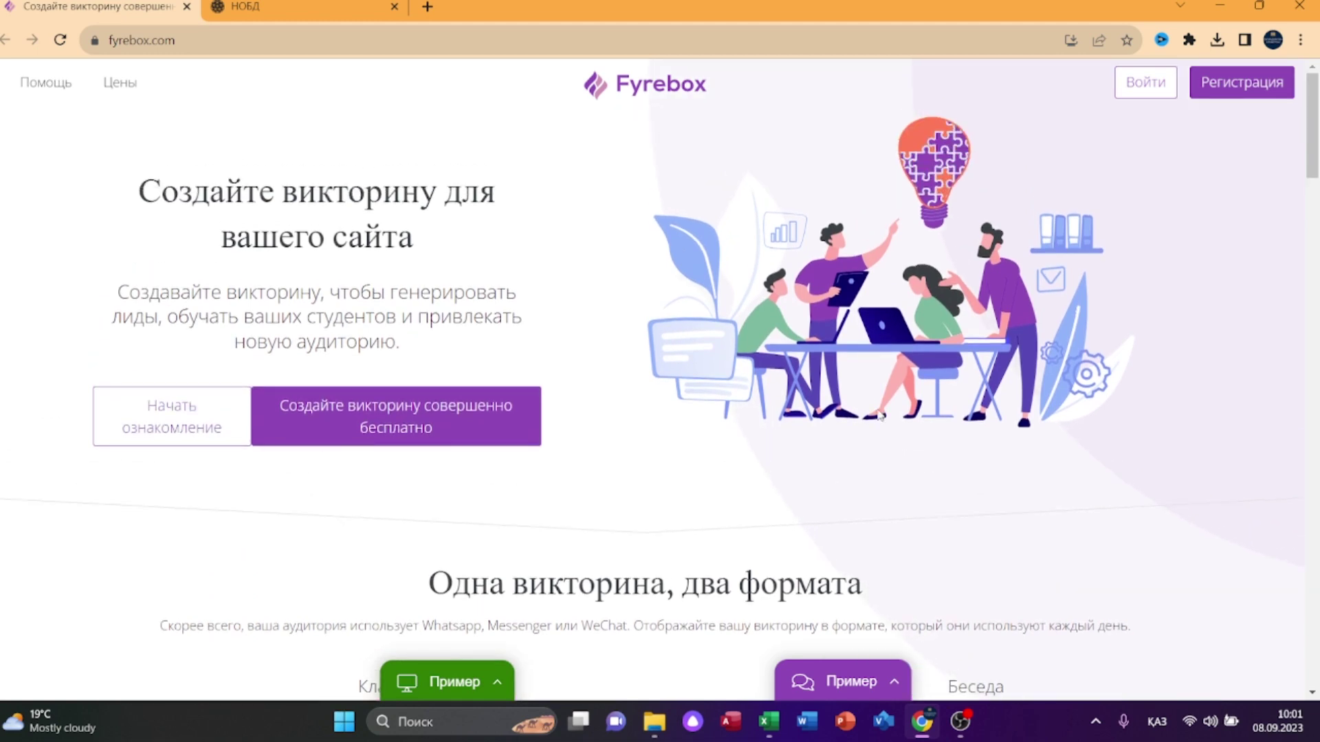
pyautogui.scroll(-5, 695, 383)
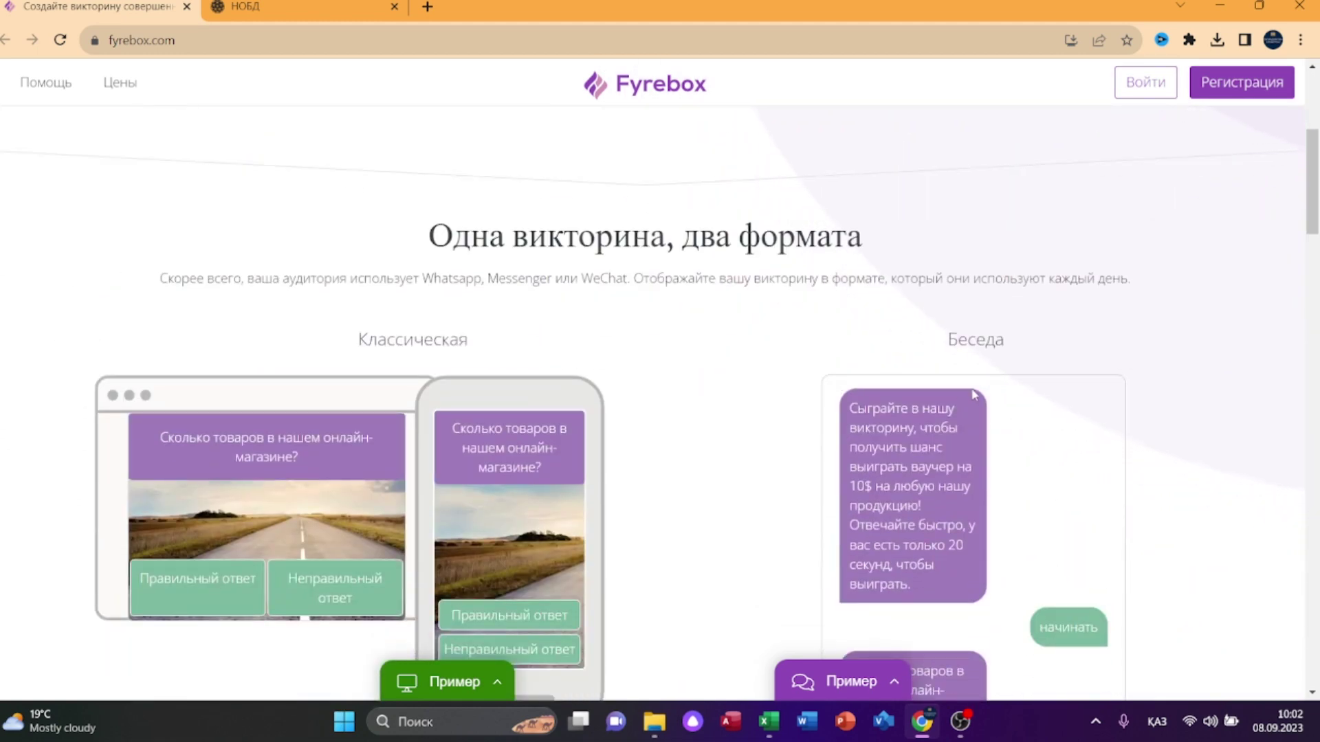
pyautogui.scroll(-3, 895, 453)
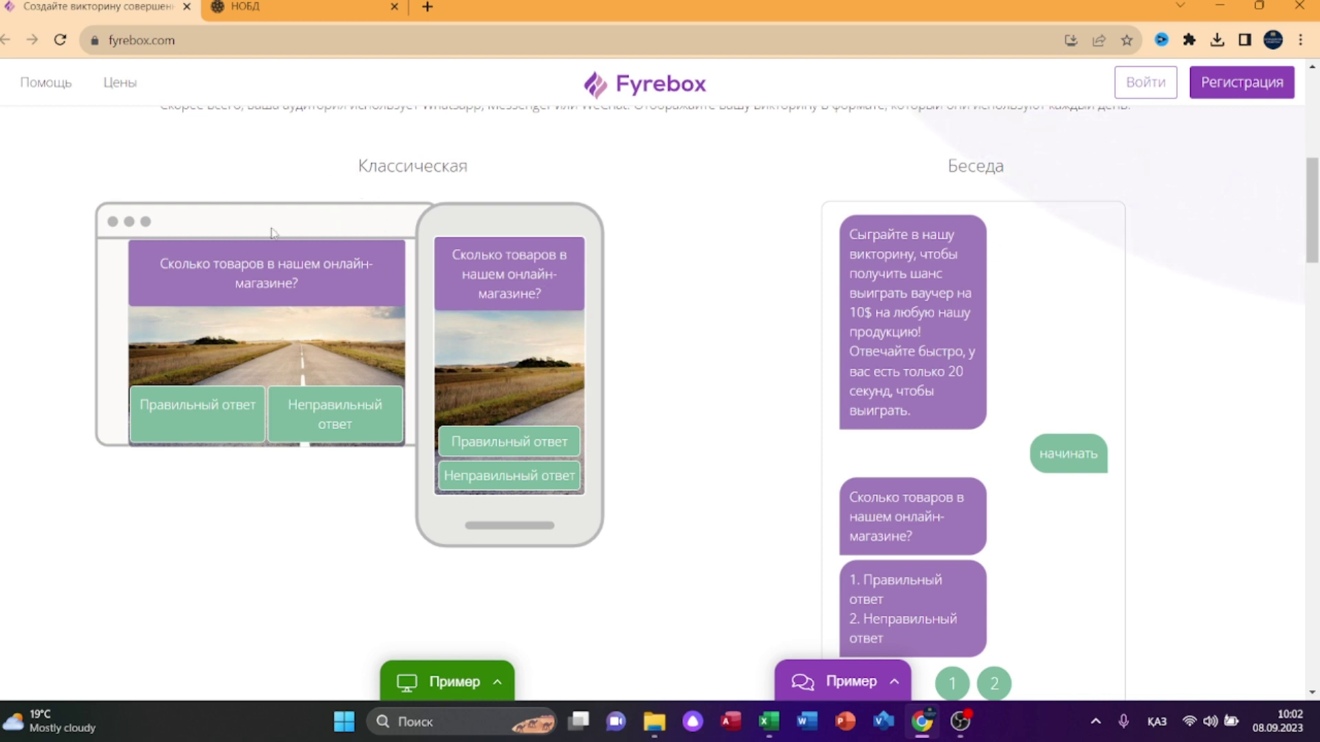
pyautogui.scroll(-1, 1001, 372)
pyautogui.scroll(-10, 1001, 372)
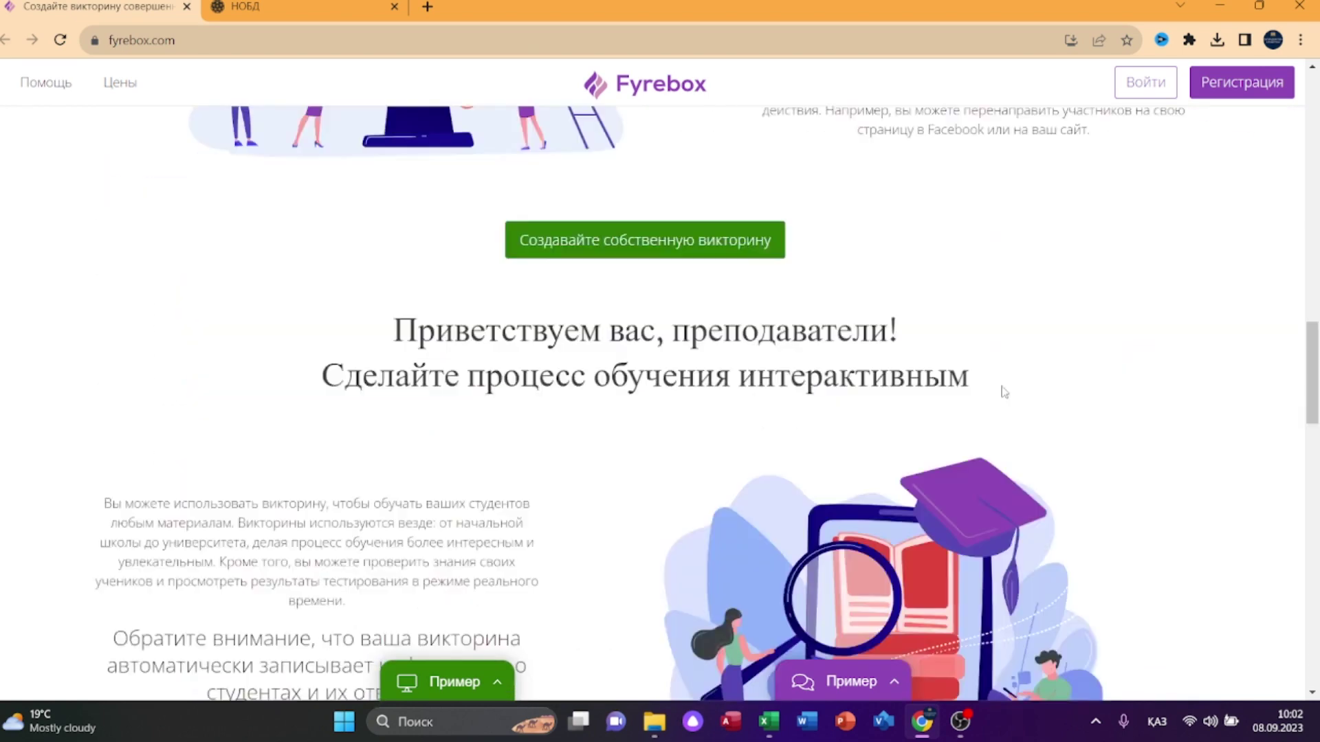
pyautogui.scroll(6, 1002, 389)
pyautogui.scroll(10, 1004, 392)
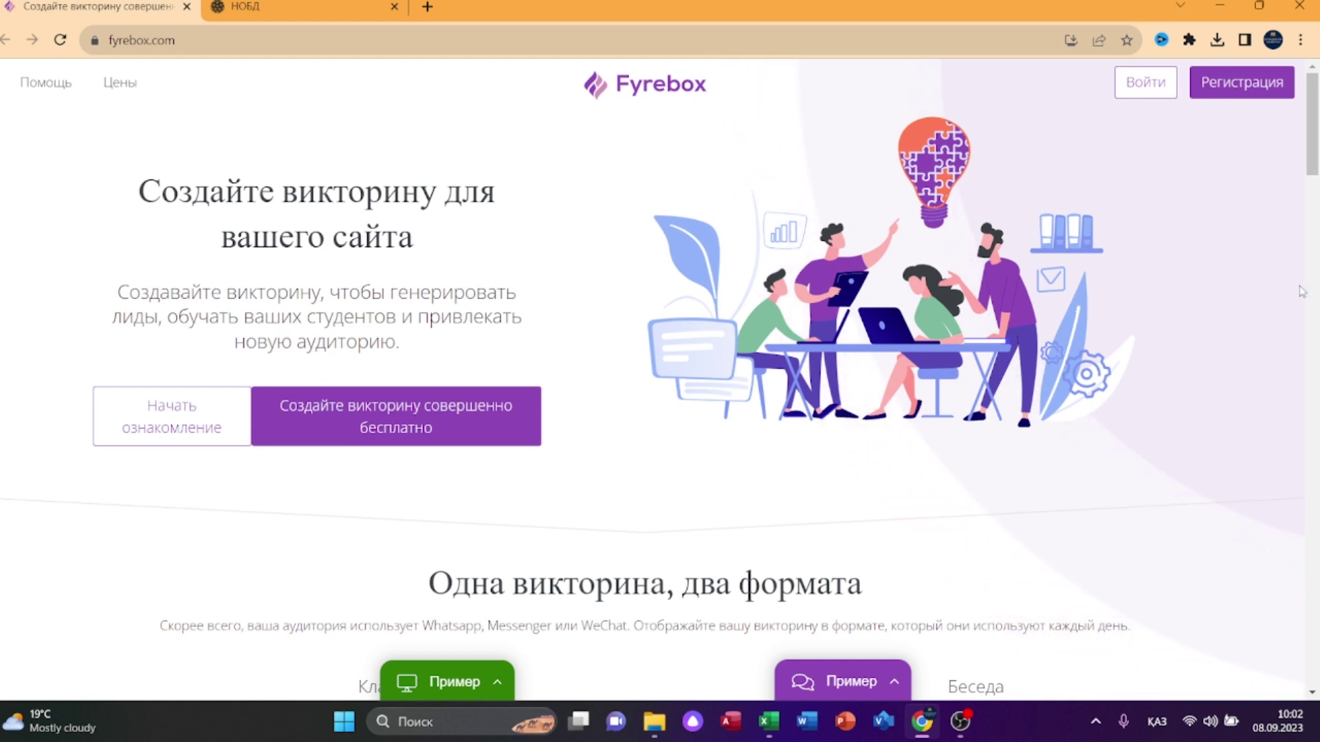
# Register on Fyrebox with the Google account and dismiss the paid subscription offer.
pyautogui.click(1241, 88)
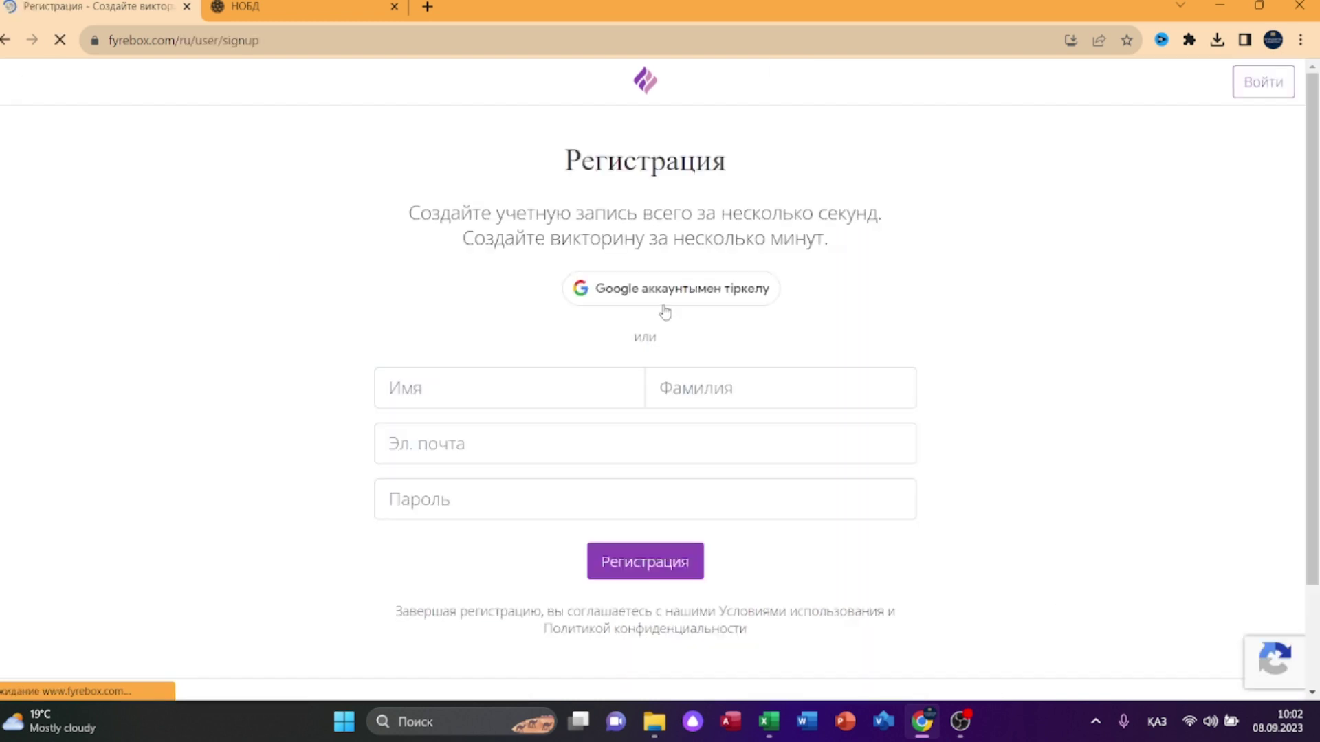
pyautogui.click(684, 296)
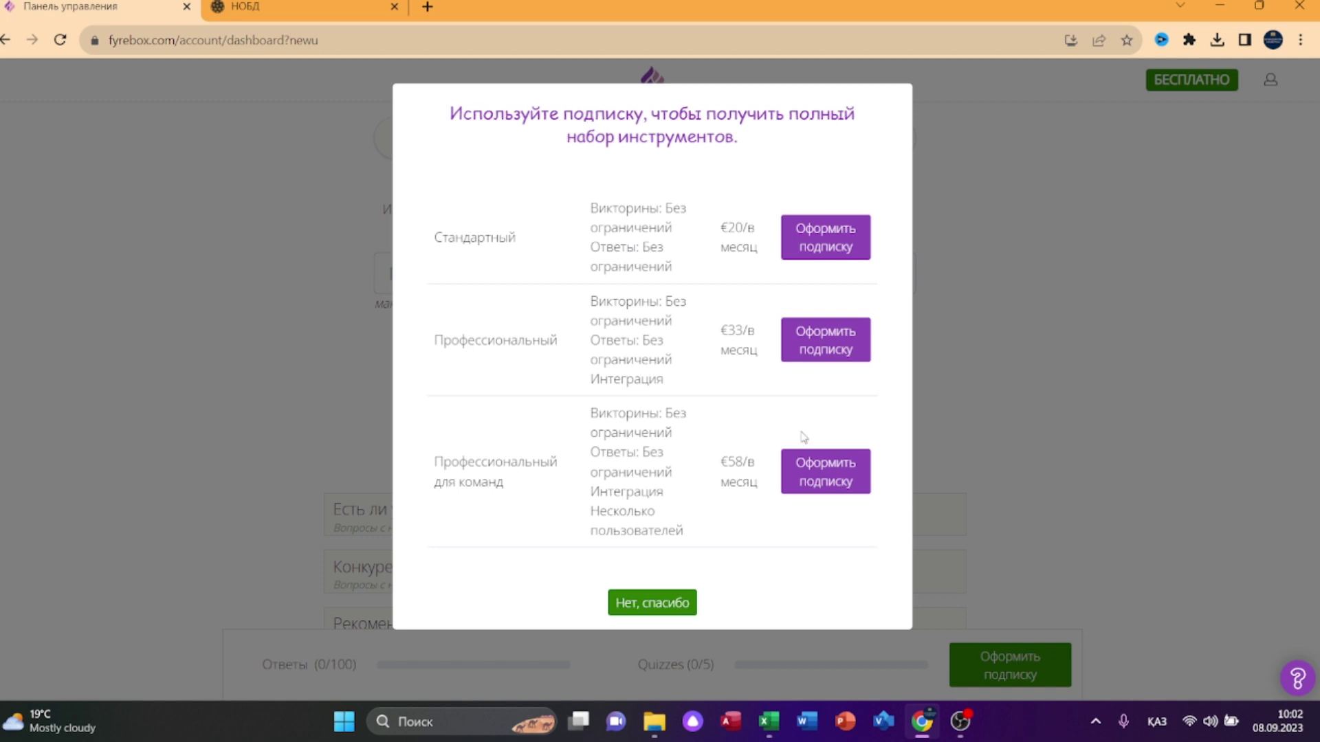
pyautogui.click(1100, 427)
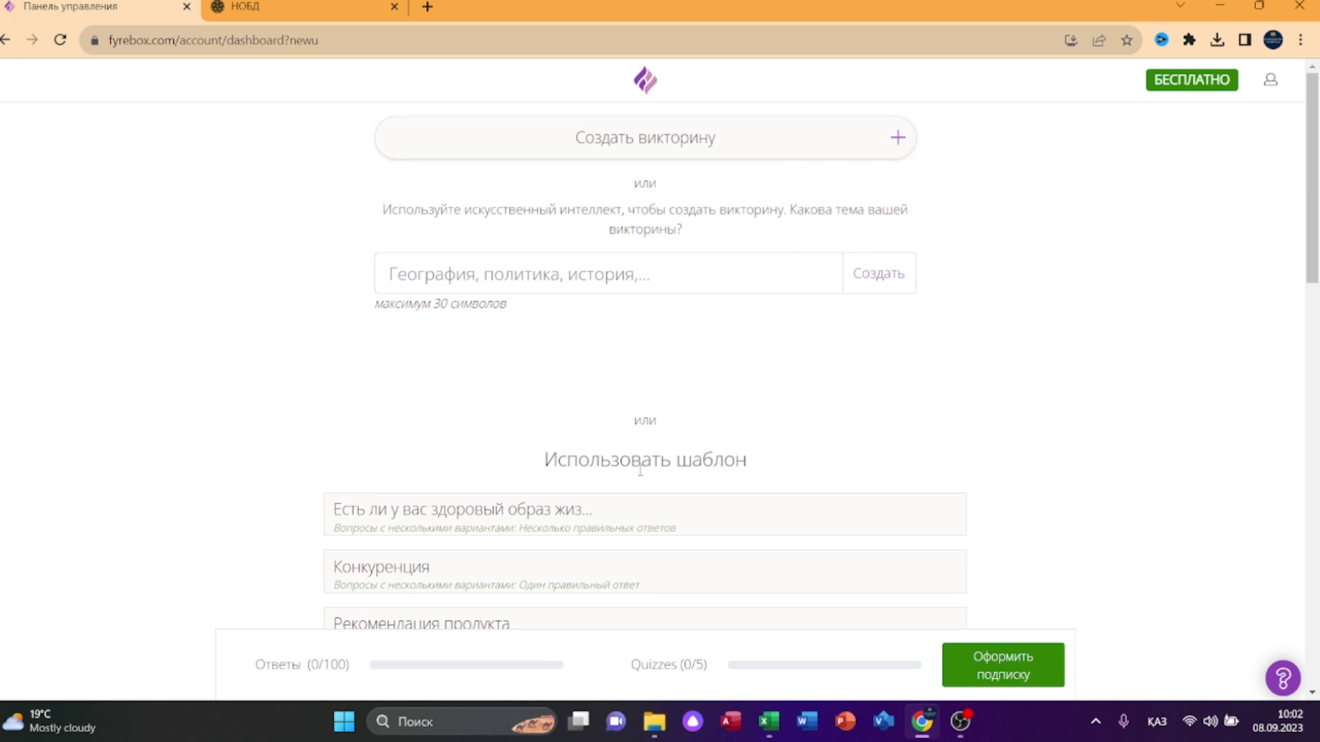
# Browse the quiz templates, preview the healthy-lifestyle one and create a quiz from it.
pyautogui.scroll(-2, 670, 461)
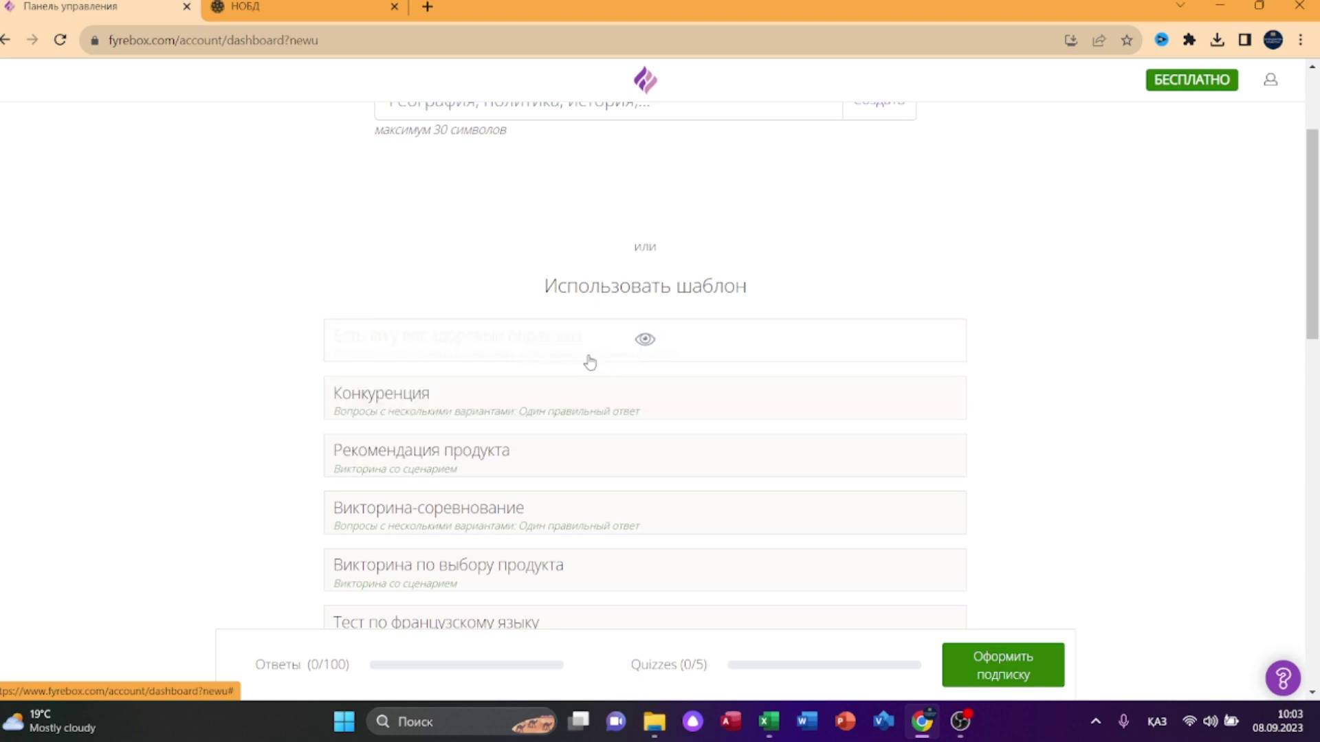
pyautogui.scroll(-6, 477, 446)
pyautogui.scroll(1, 752, 451)
pyautogui.scroll(-2, 779, 462)
pyautogui.scroll(7, 777, 464)
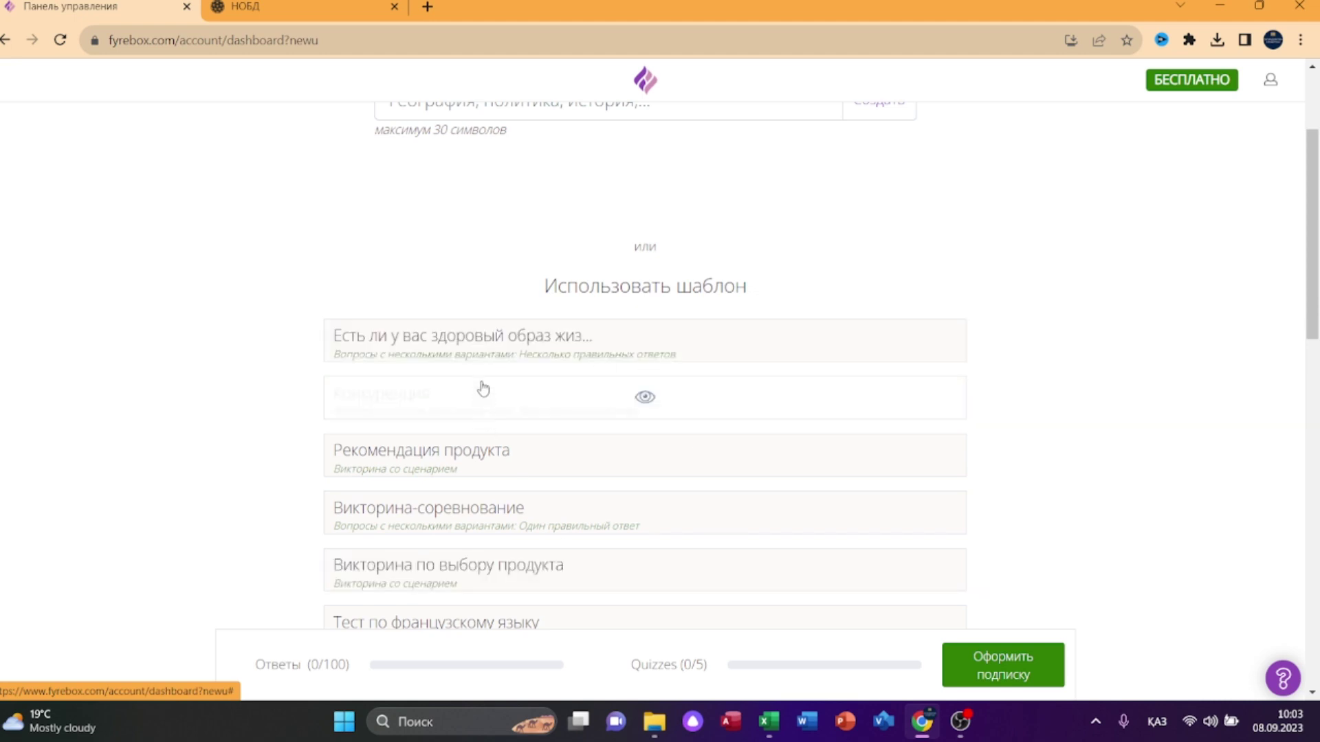
pyautogui.click(510, 349)
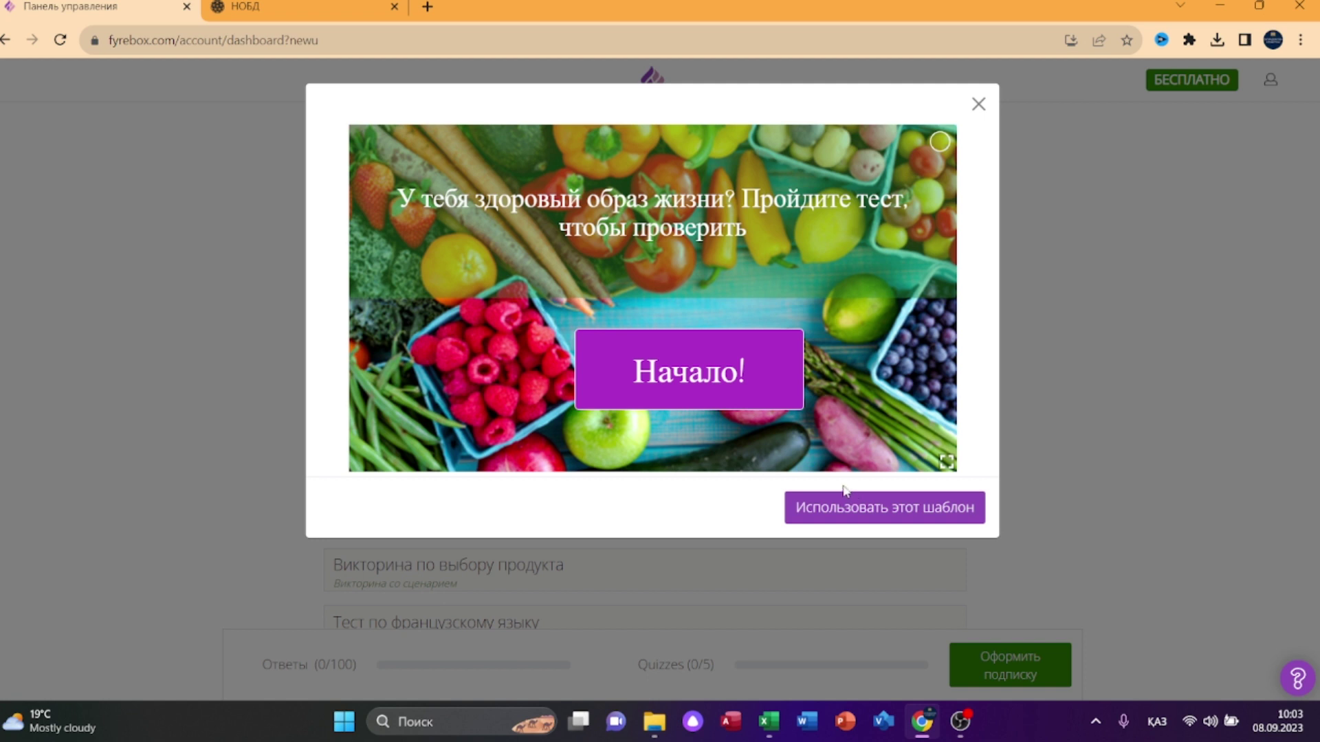
pyautogui.click(854, 512)
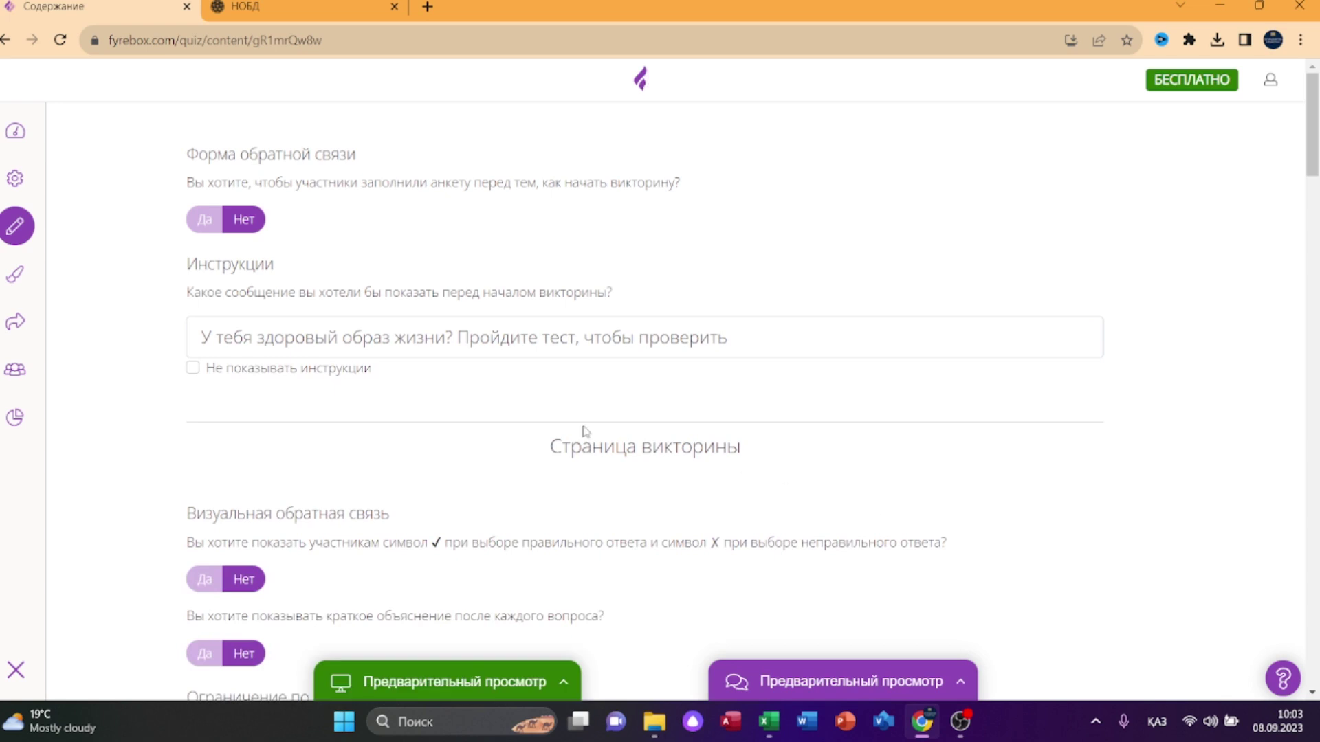
# Check the template quiz's instruction message and content settings, and return to the dashboard with the template preview closed.
pyautogui.click(323, 342)
pyautogui.moveTo(201, 339); pyautogui.dragTo(801, 457)
pyautogui.scroll(-5, 813, 476)
pyautogui.scroll(5, 813, 476)
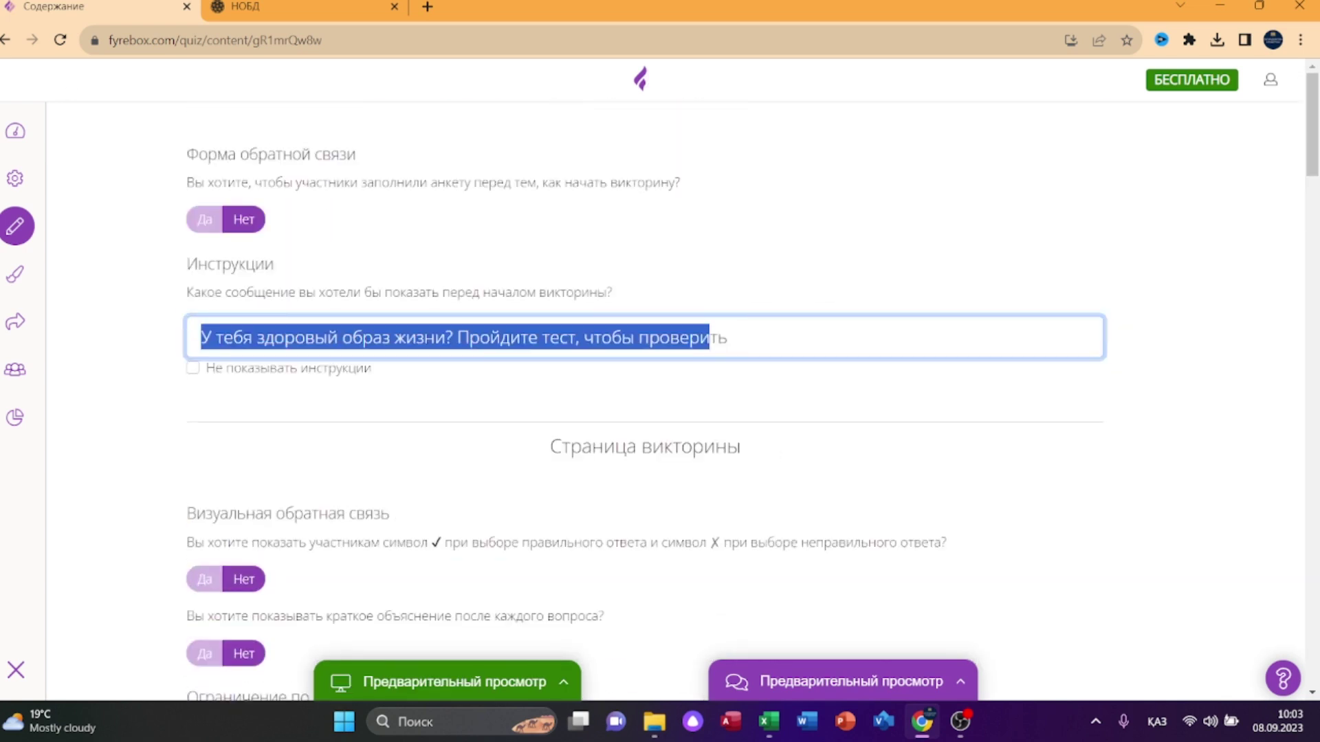
pyautogui.click(5, 40)
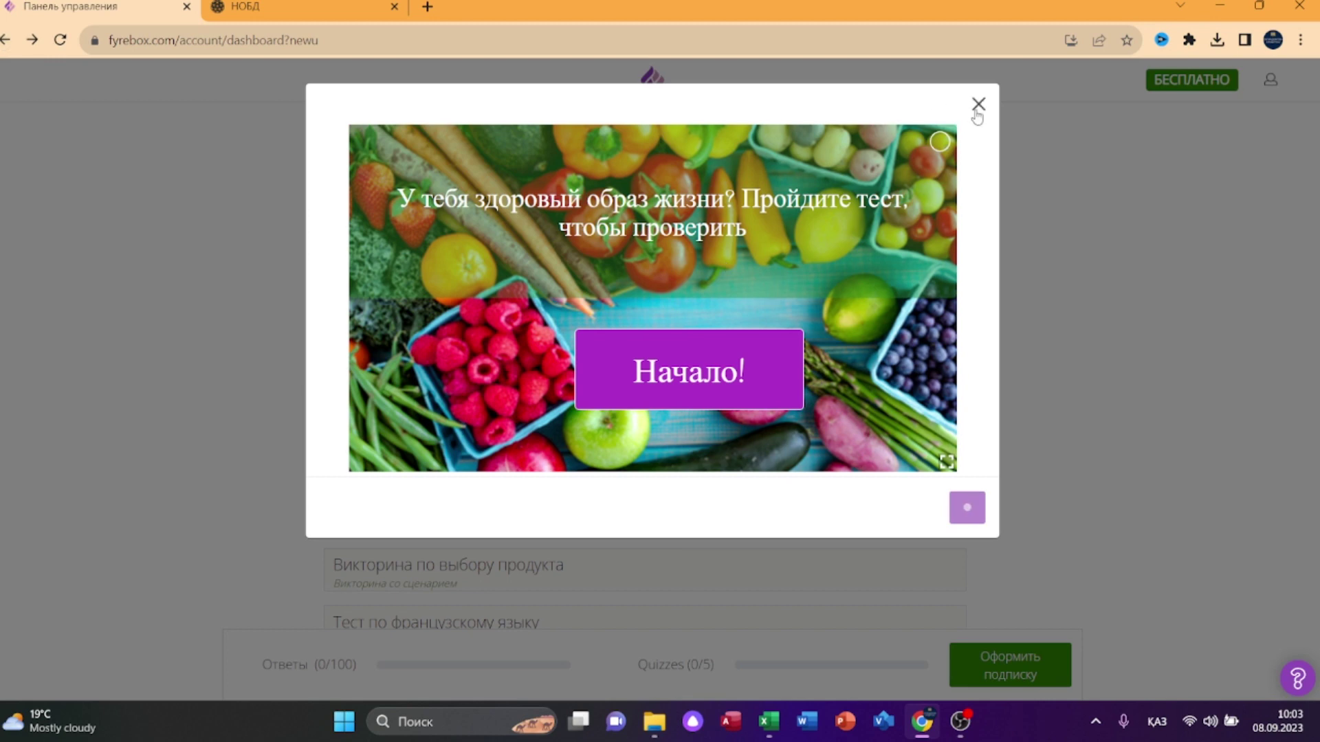
pyautogui.click(978, 105)
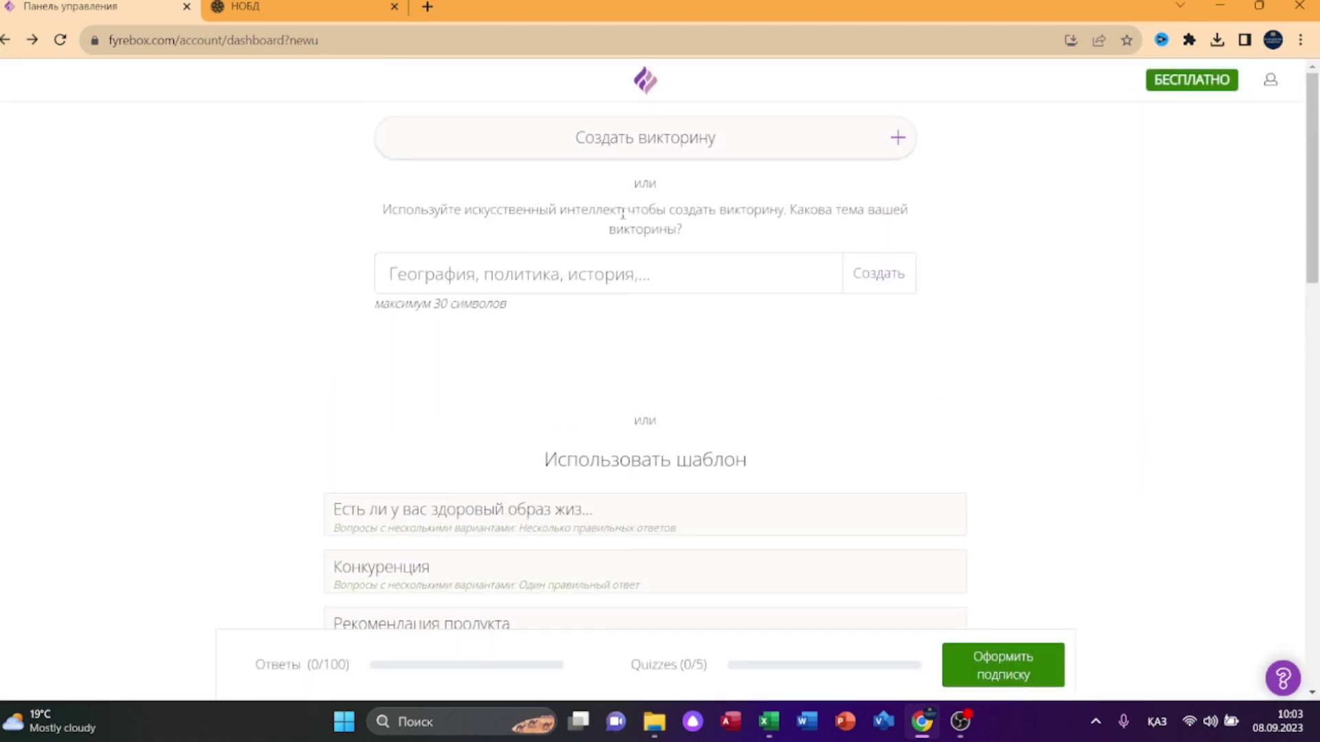
# Start a new blank quiz, keep the name "Викторина-8 сентября 2023 г." and set its type to "Викторина со свободными ответами".
pyautogui.click(899, 154)
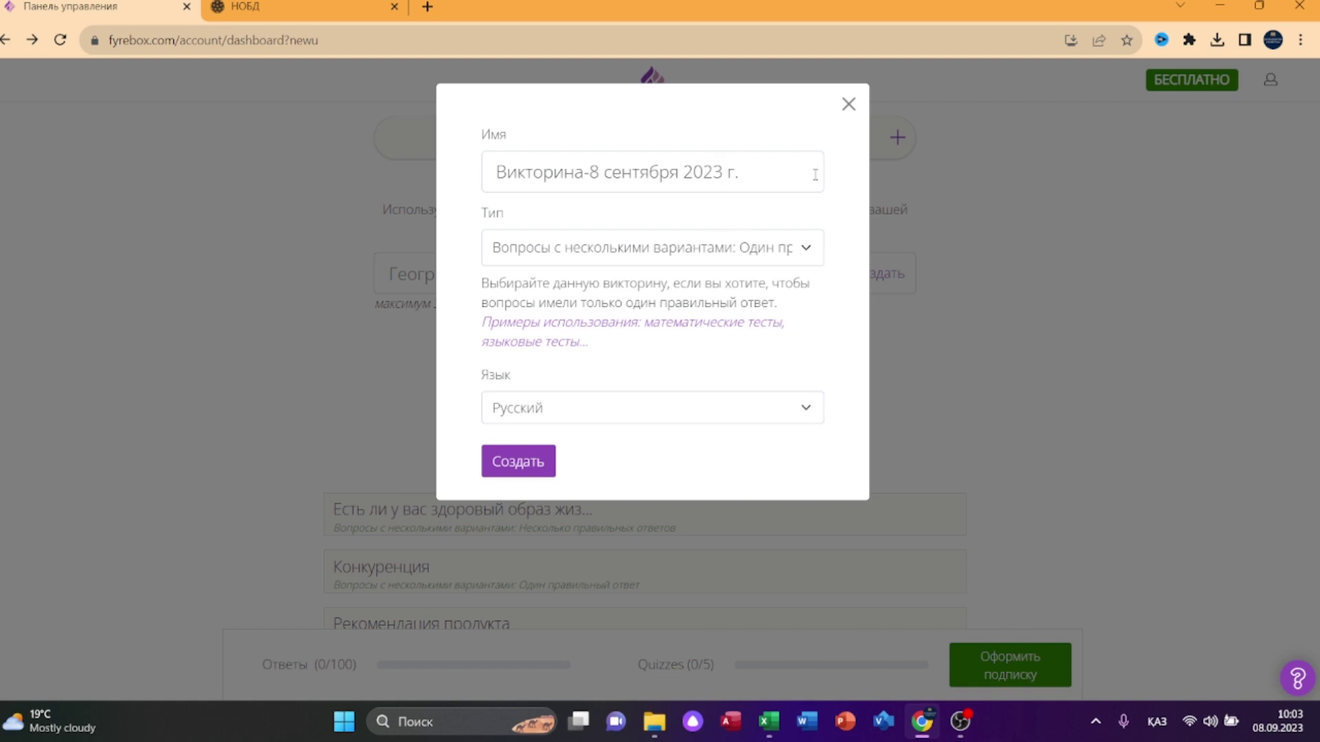
pyautogui.click(756, 171)
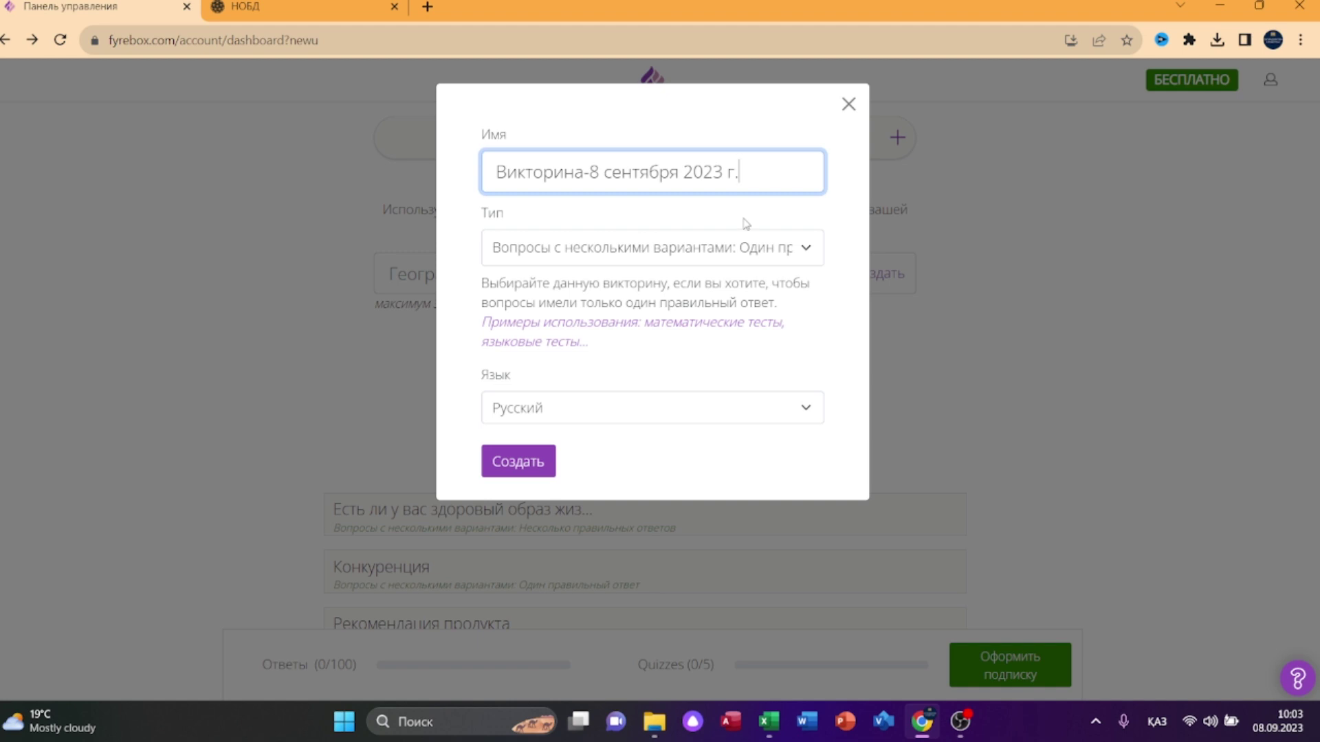
pyautogui.click(607, 259)
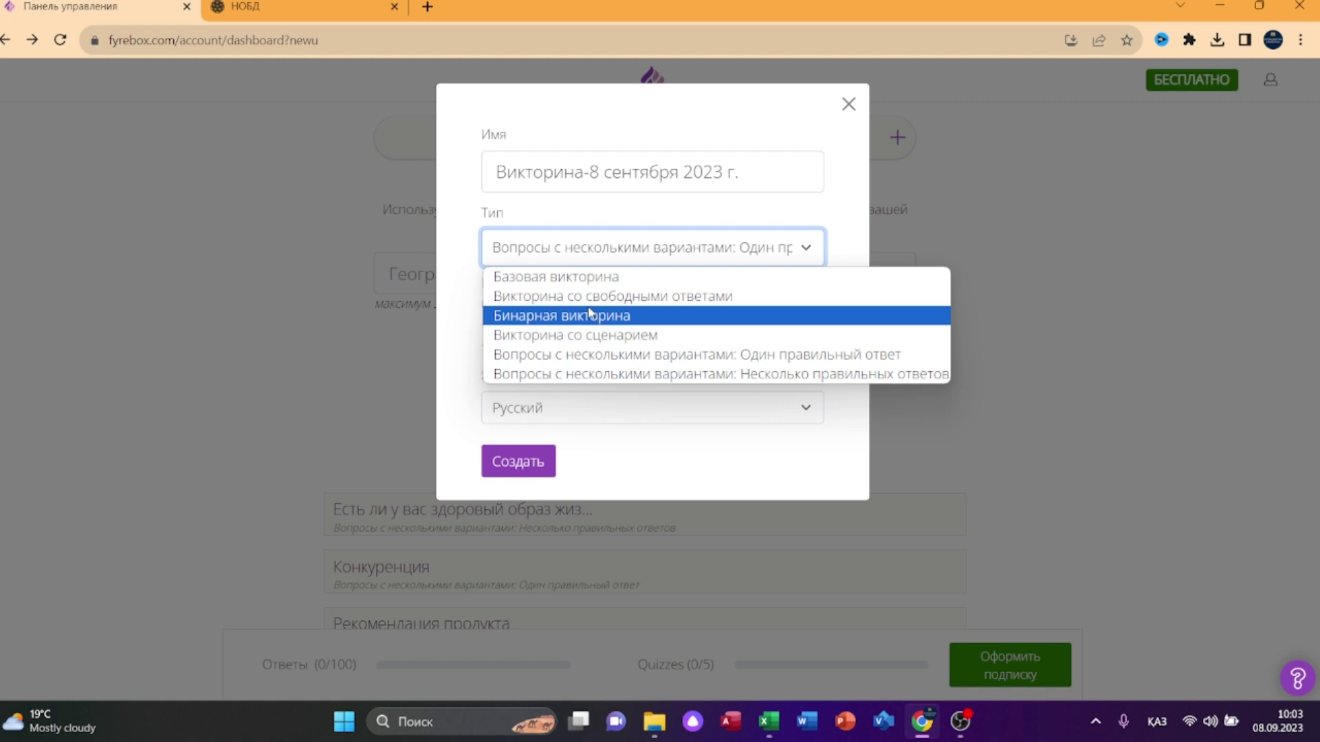
pyautogui.press('Up')
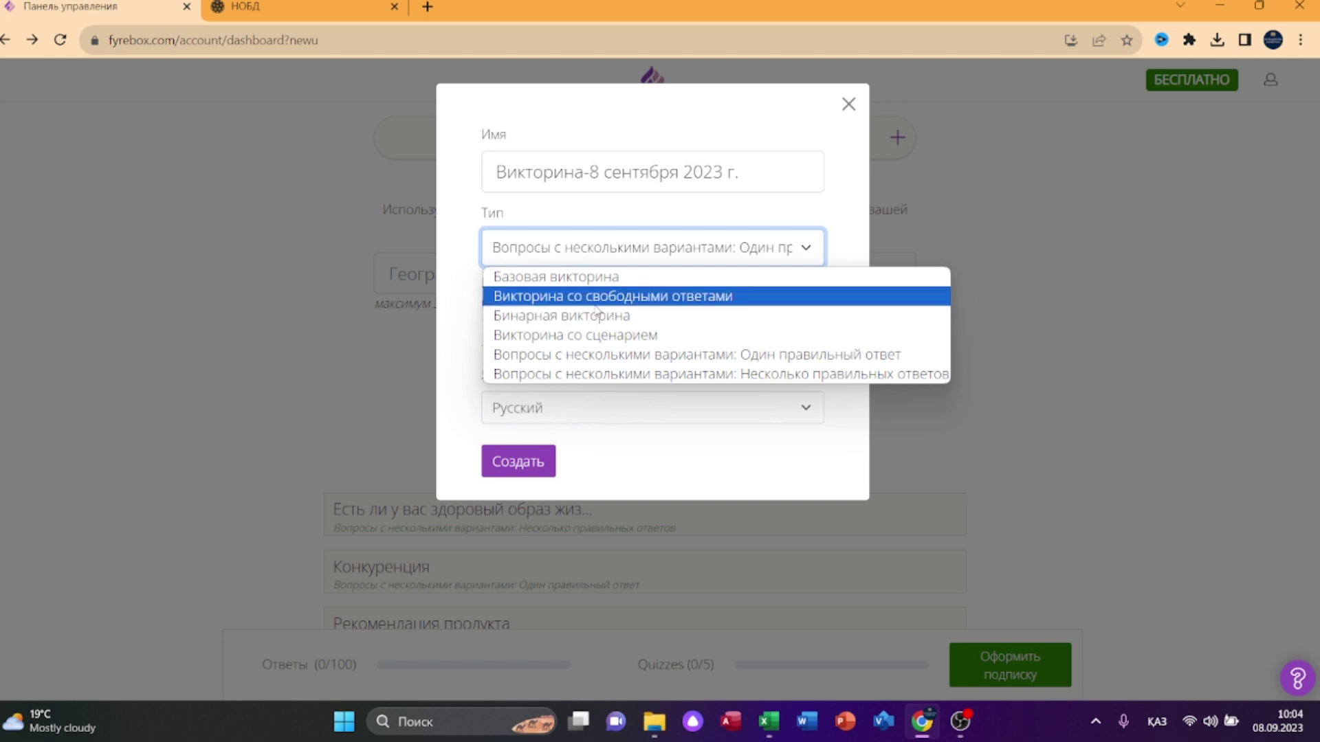
pyautogui.click(666, 299)
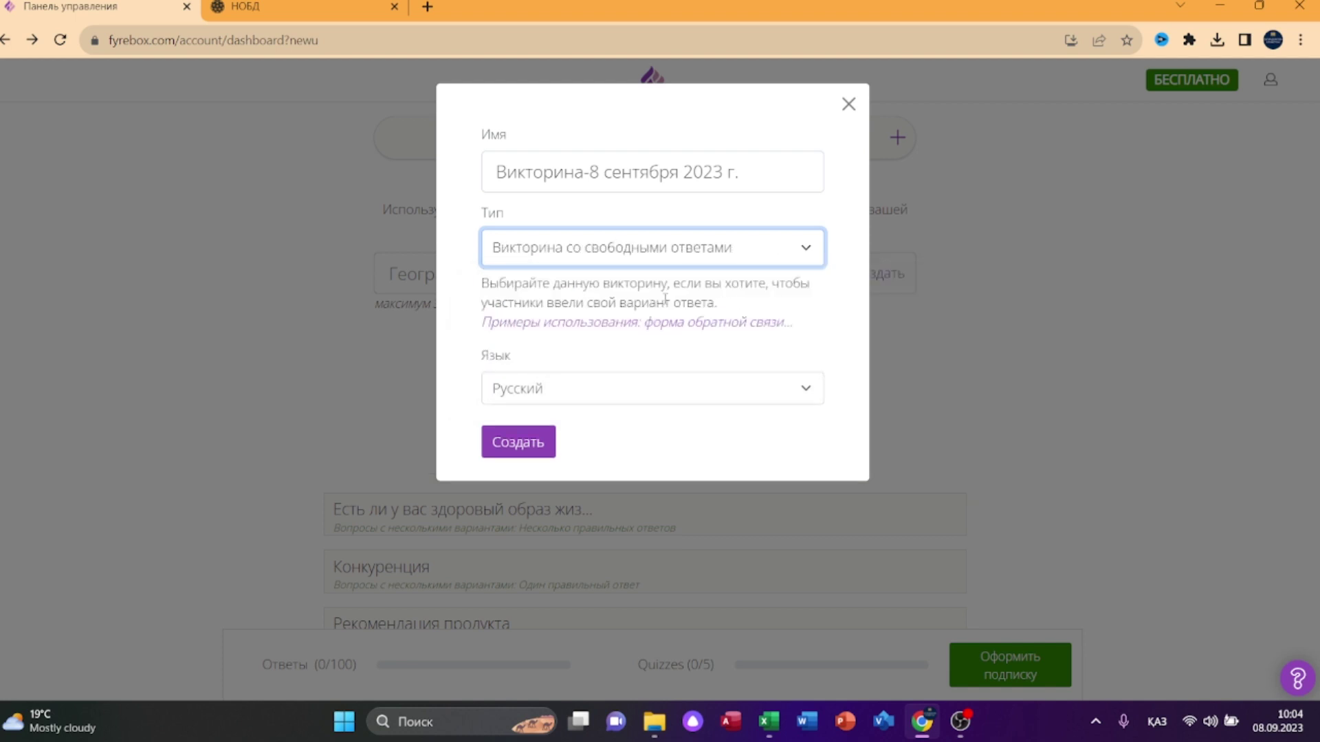
# Set the new quiz's language to Қазақ and create the quiz.
pyautogui.click(620, 394)
pyautogui.scroll(-10, 667, 282)
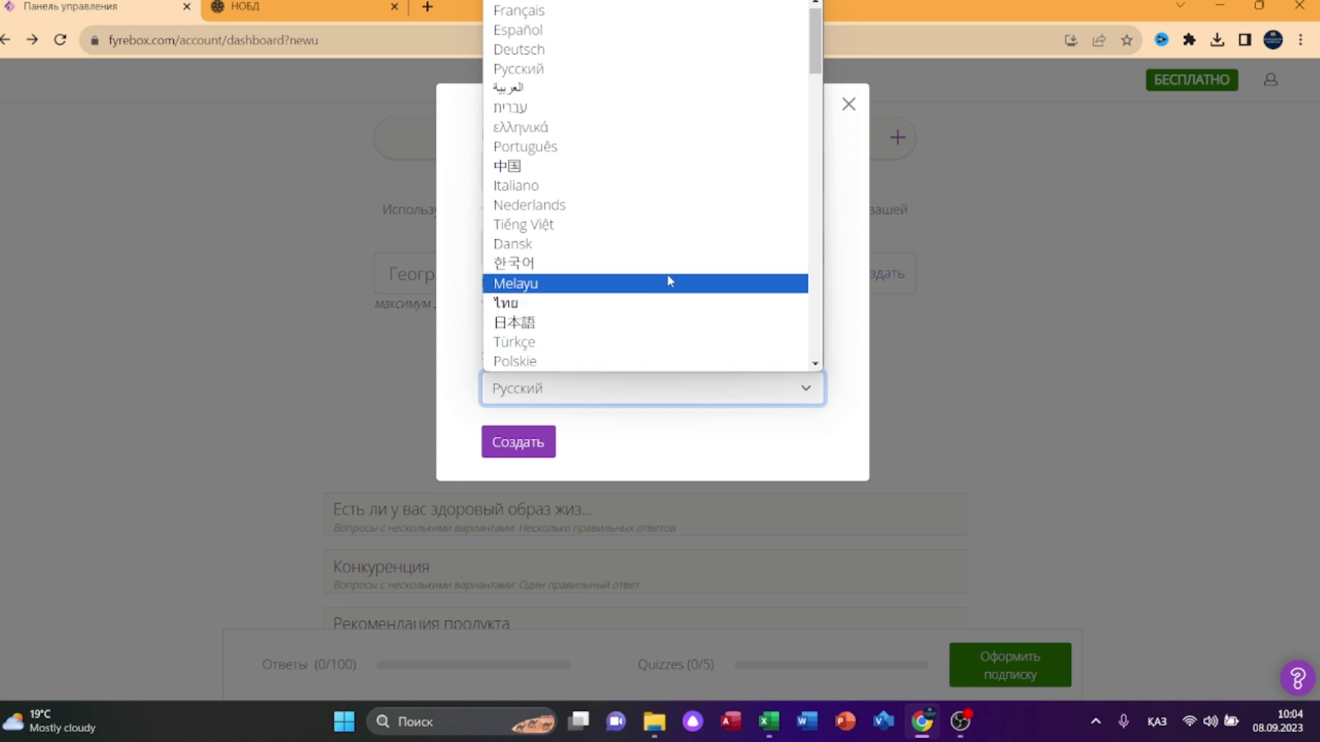
pyautogui.scroll(-4, 687, 282)
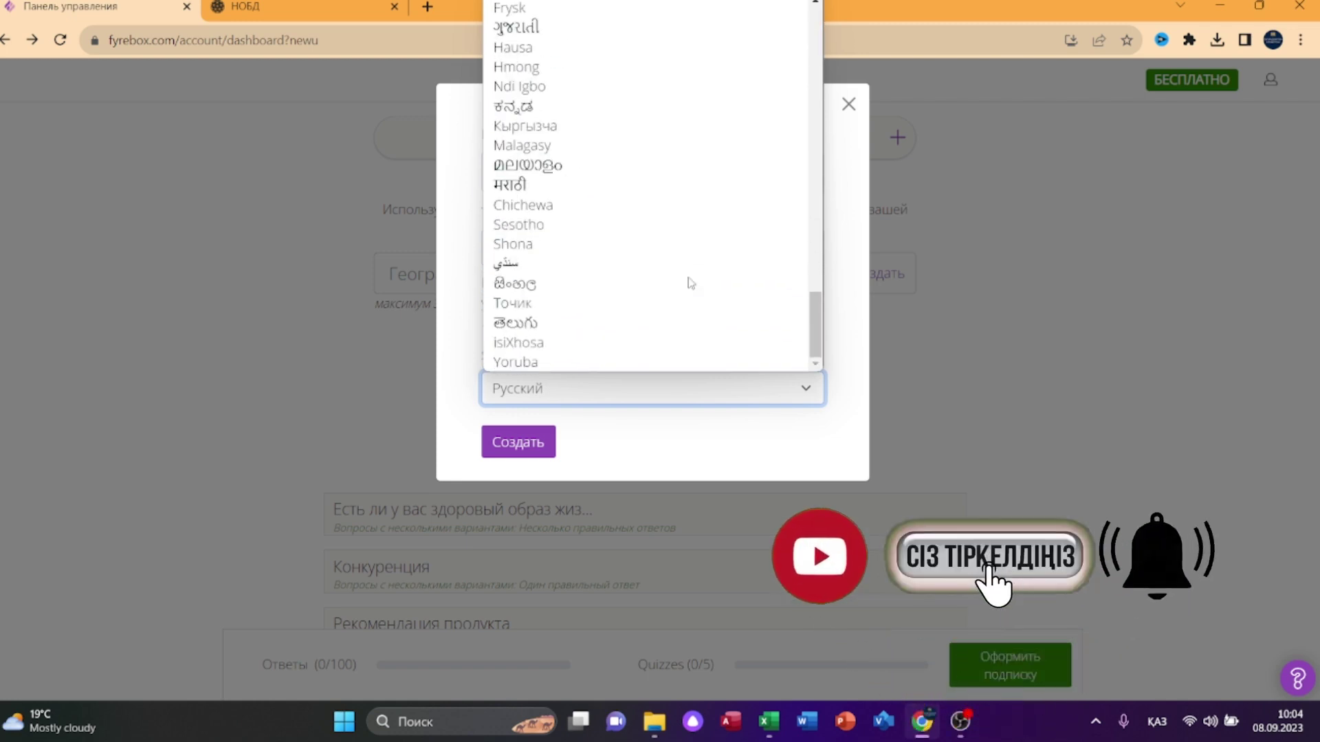
pyautogui.scroll(8, 570, 84)
pyautogui.click(570, 84)
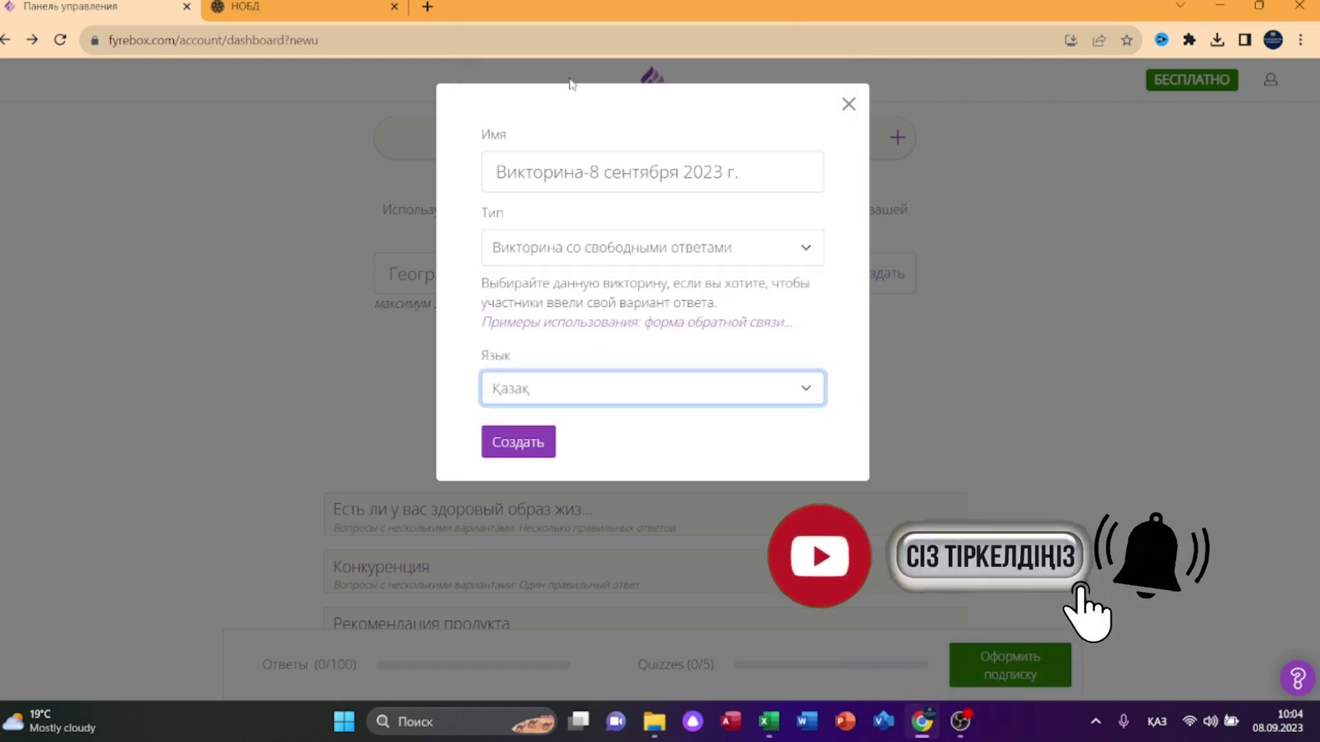
pyautogui.click(535, 447)
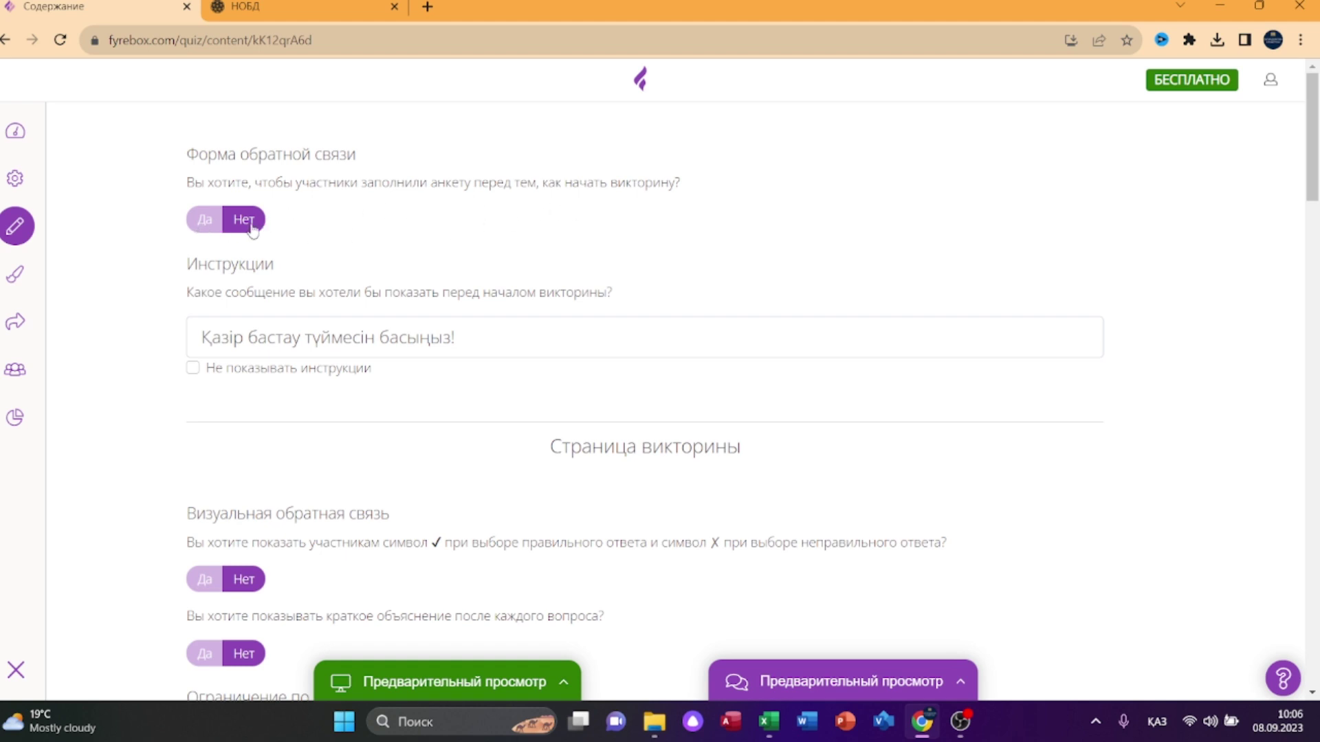
# Enable the participant form shown before the quiz and switch it back off.
pyautogui.click(209, 224)
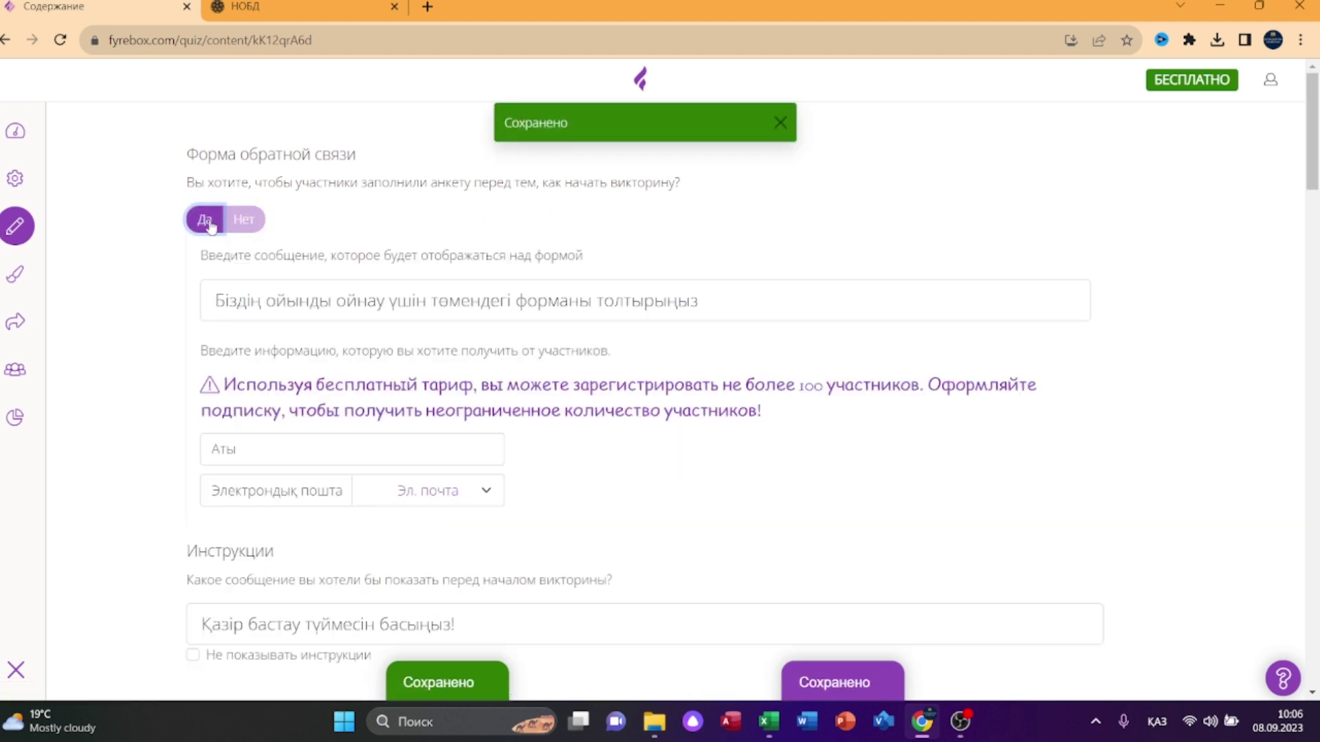
pyautogui.click(242, 230)
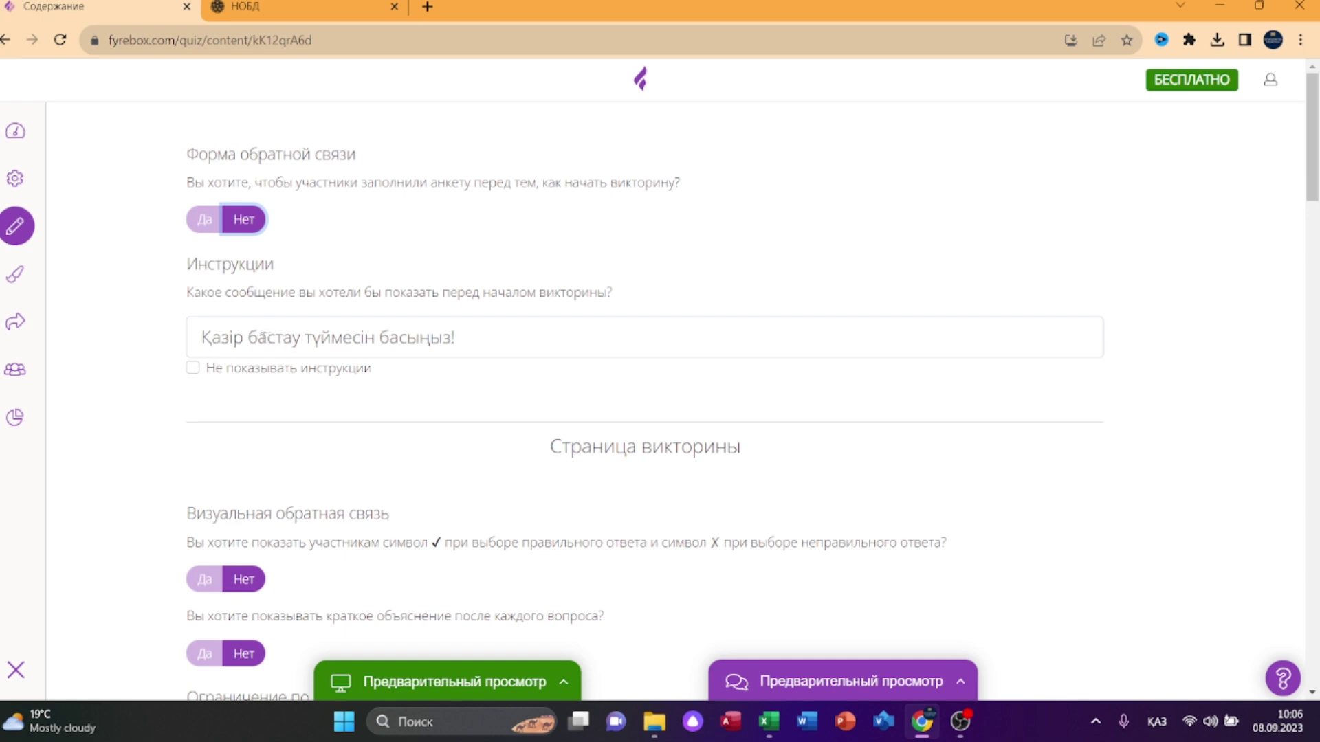
# Review the quiz's start instruction and the visual feedback, time limit and image settings of the quiz page.
pyautogui.click(250, 337)
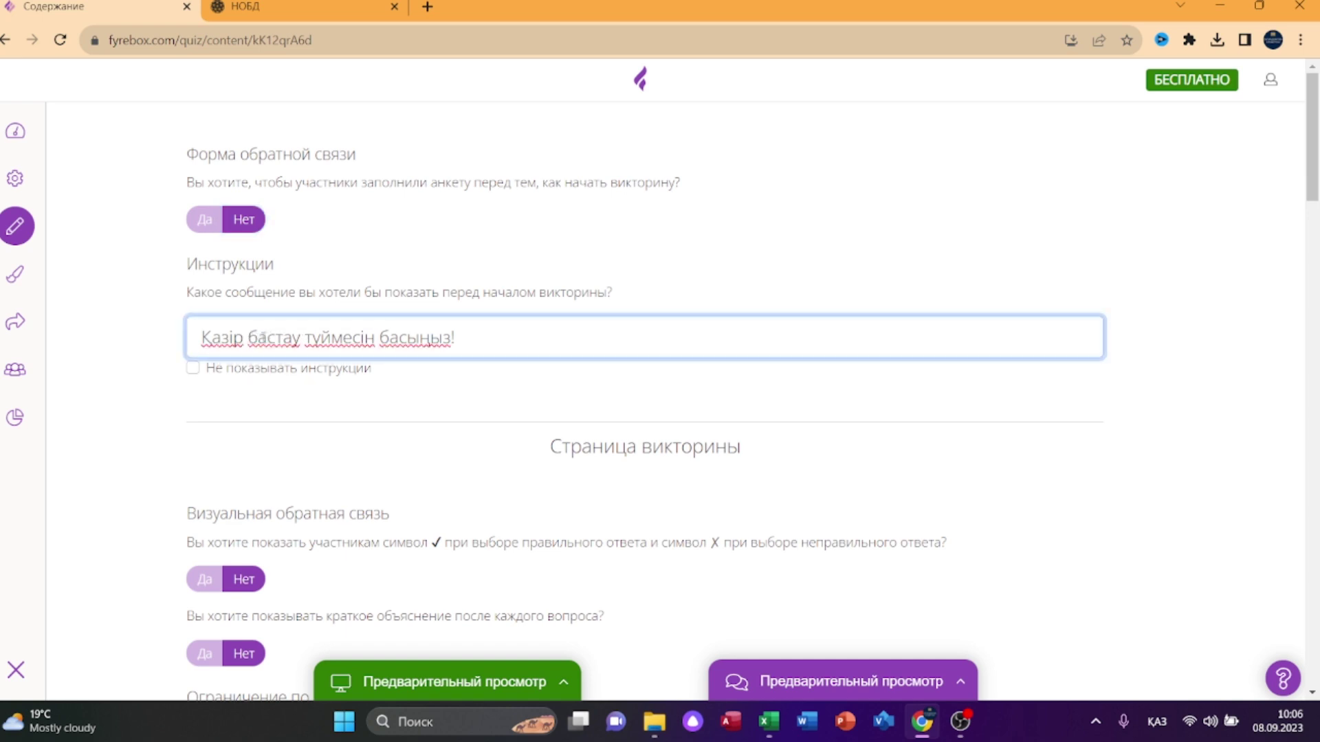
pyautogui.scroll(-4, 651, 350)
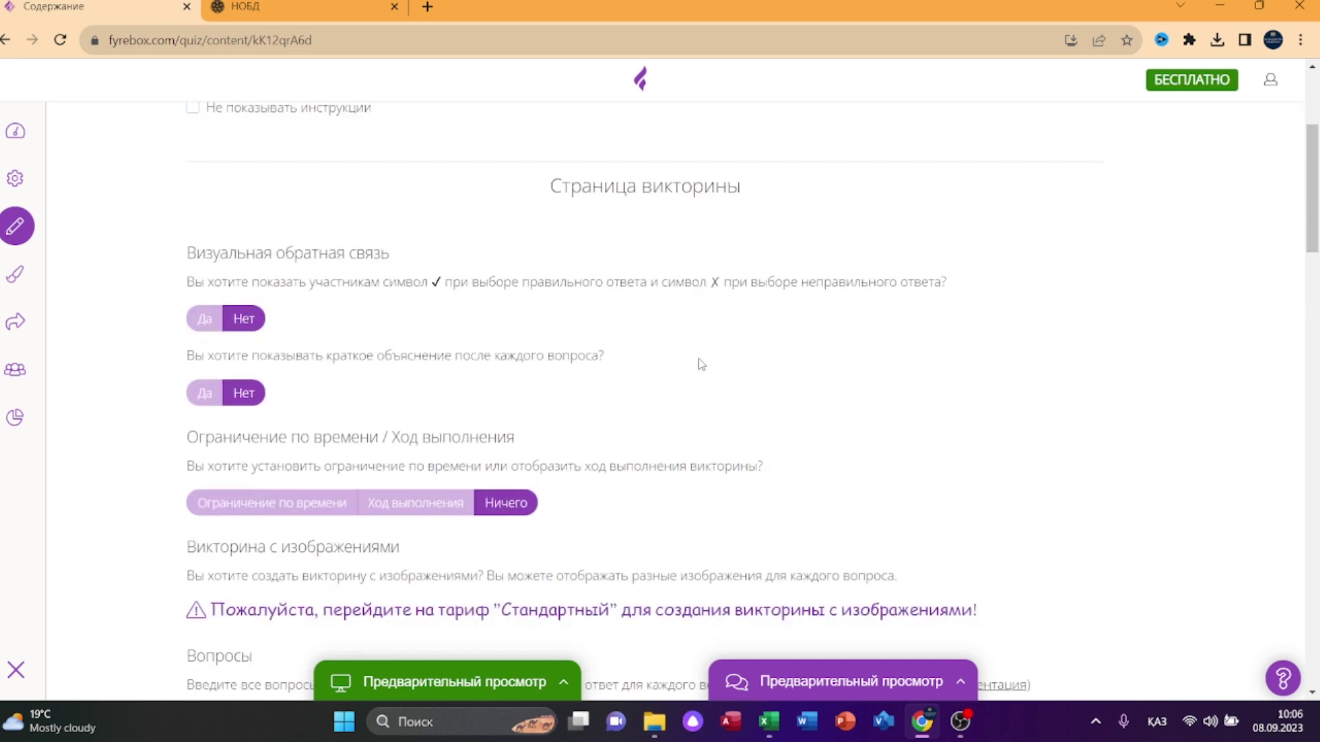
pyautogui.scroll(4, 618, 354)
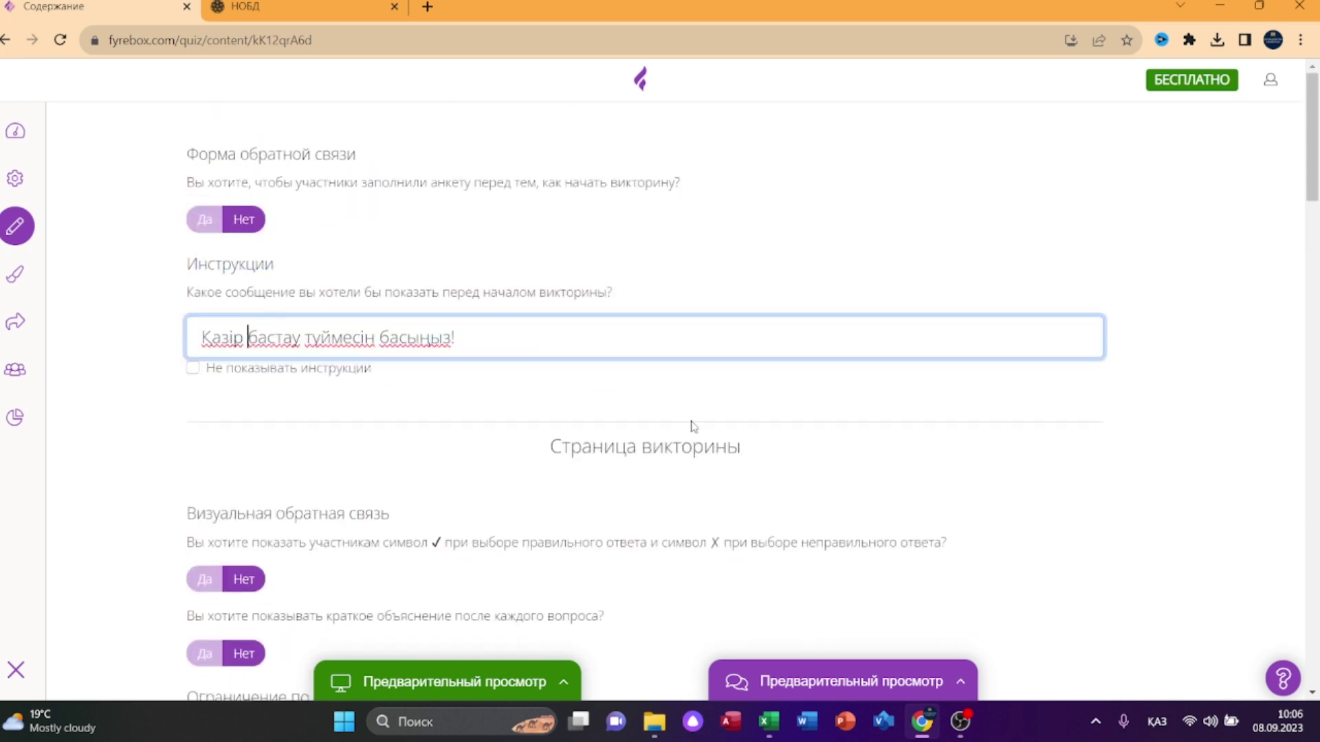
pyautogui.scroll(-4, 757, 426)
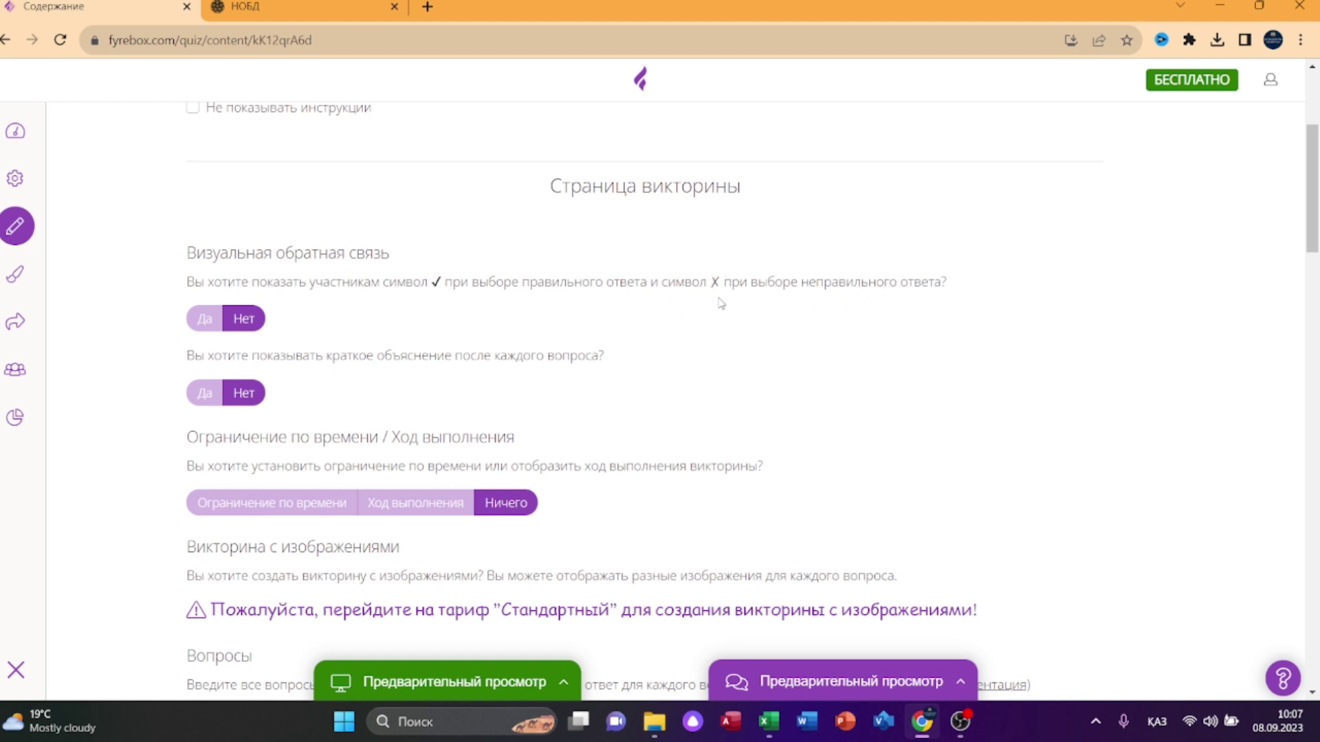
# Switch the answer symbols on and back off, and try the time limit and progress options before returning that setting to "Ничего".
pyautogui.click(203, 319)
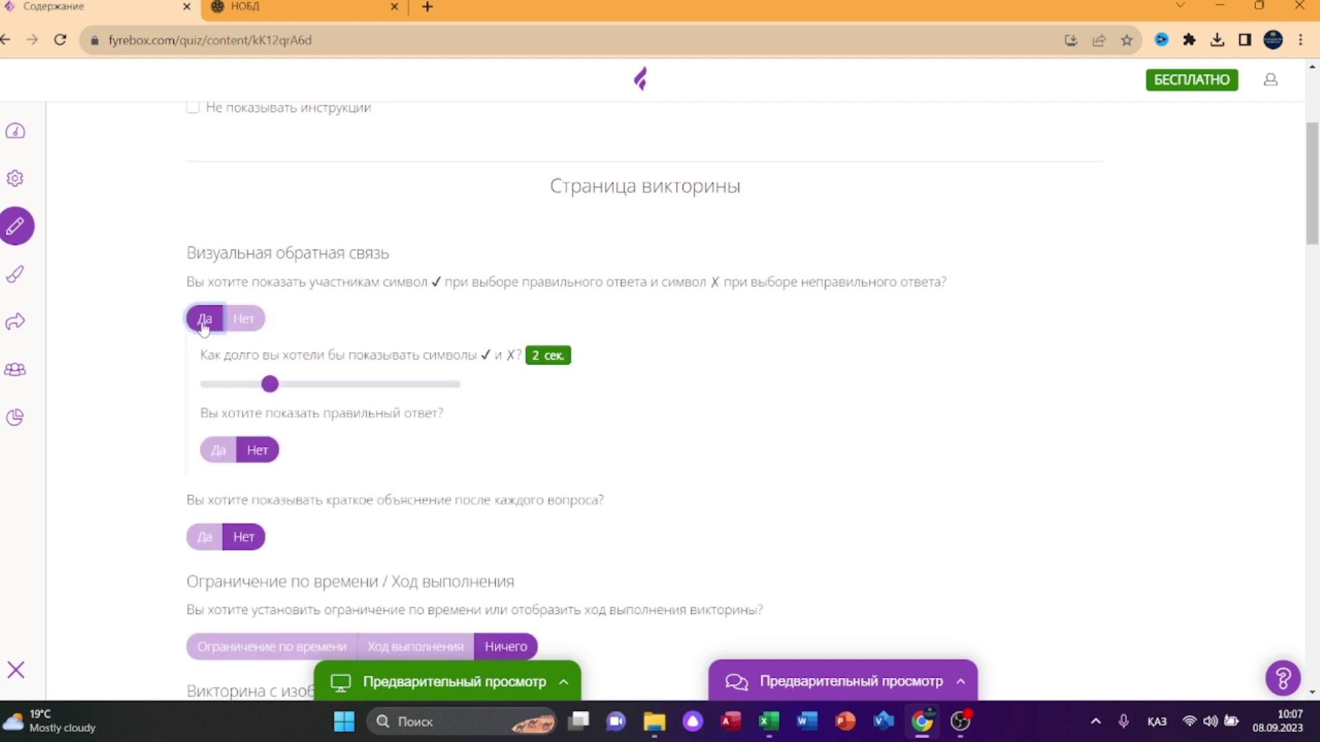
pyautogui.click(247, 320)
pyautogui.scroll(-2, 488, 378)
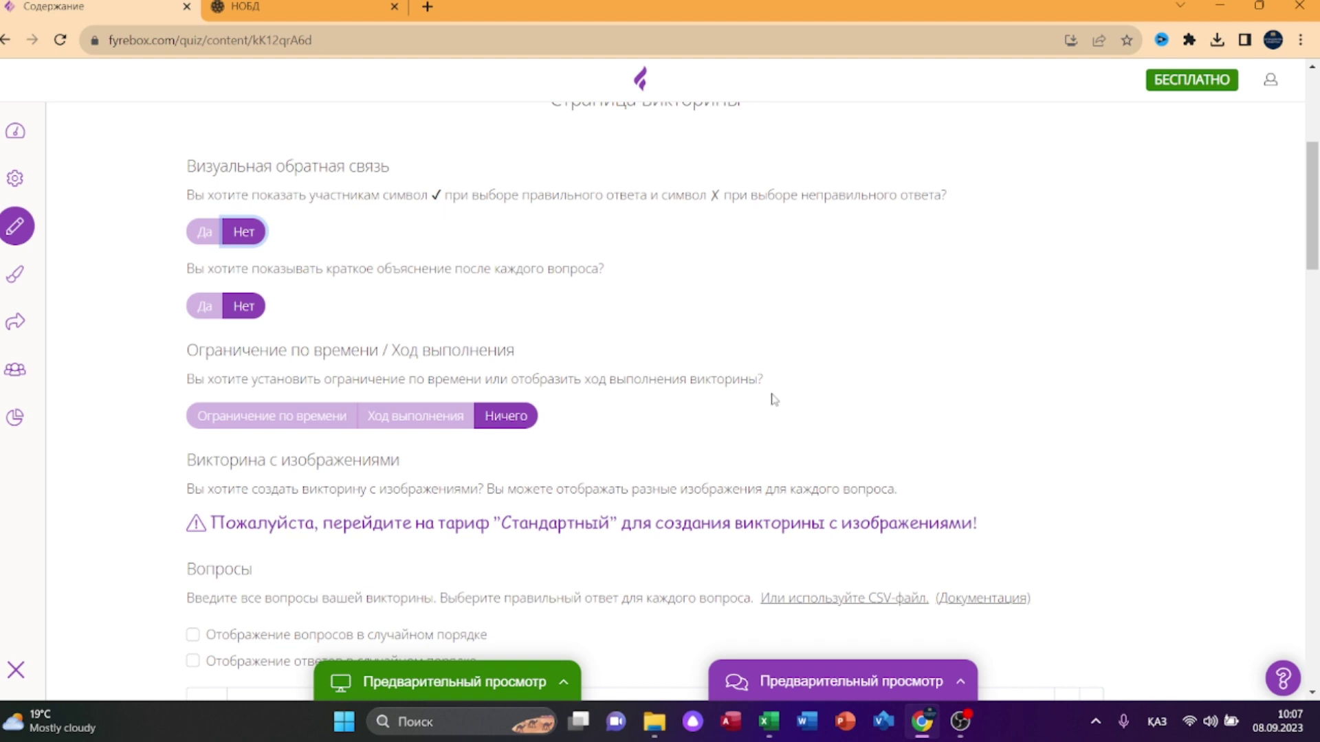
pyautogui.click(324, 421)
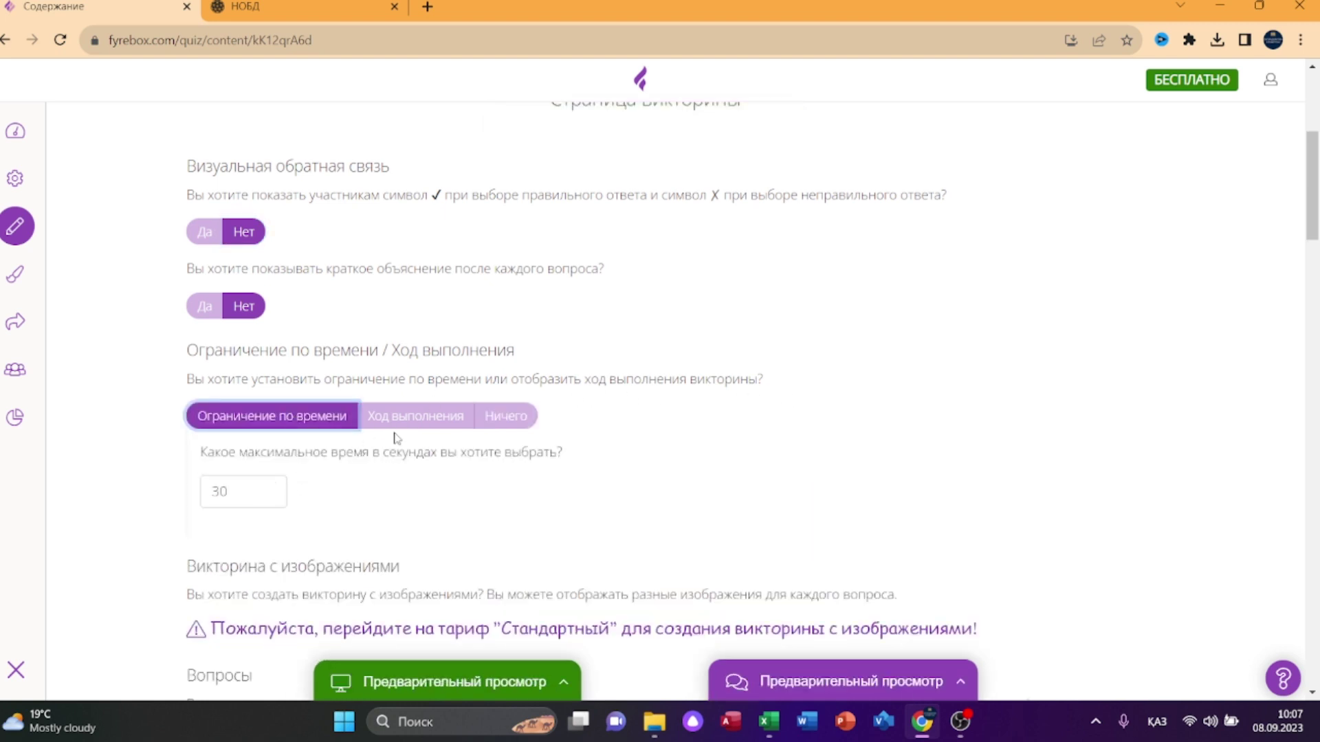
pyautogui.click(417, 421)
pyautogui.click(504, 420)
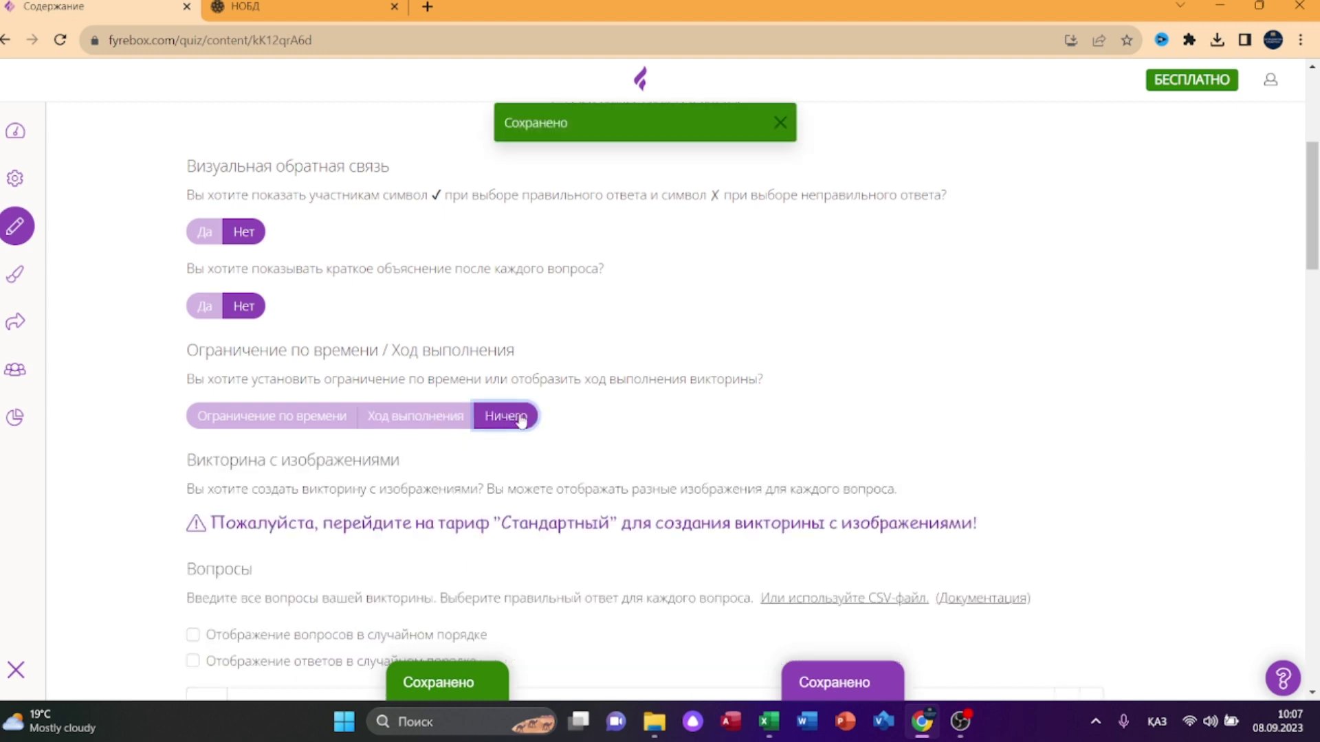
# Look at the pricing page for the "Стандартный" plan required for image quizzes and return to the quiz content.
pyautogui.scroll(-4, 658, 429)
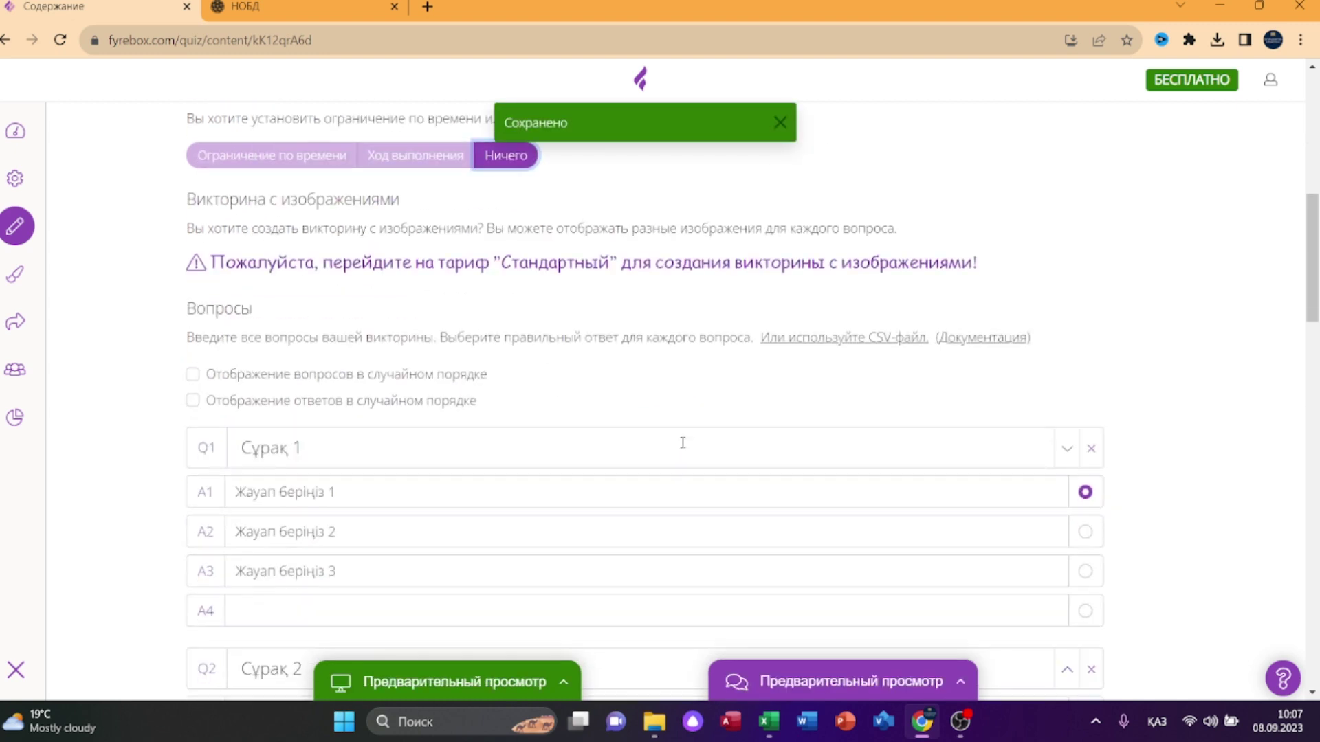
pyautogui.scroll(1, 684, 448)
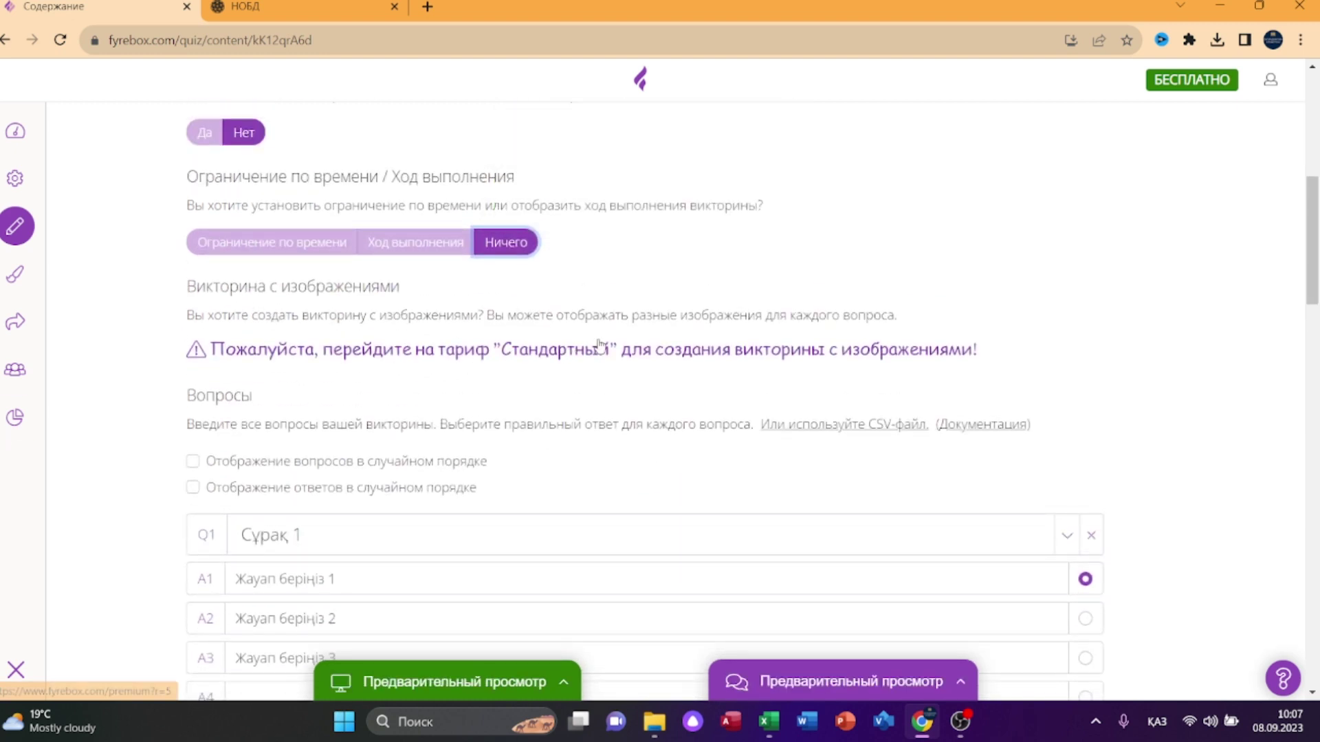
pyautogui.click(677, 357)
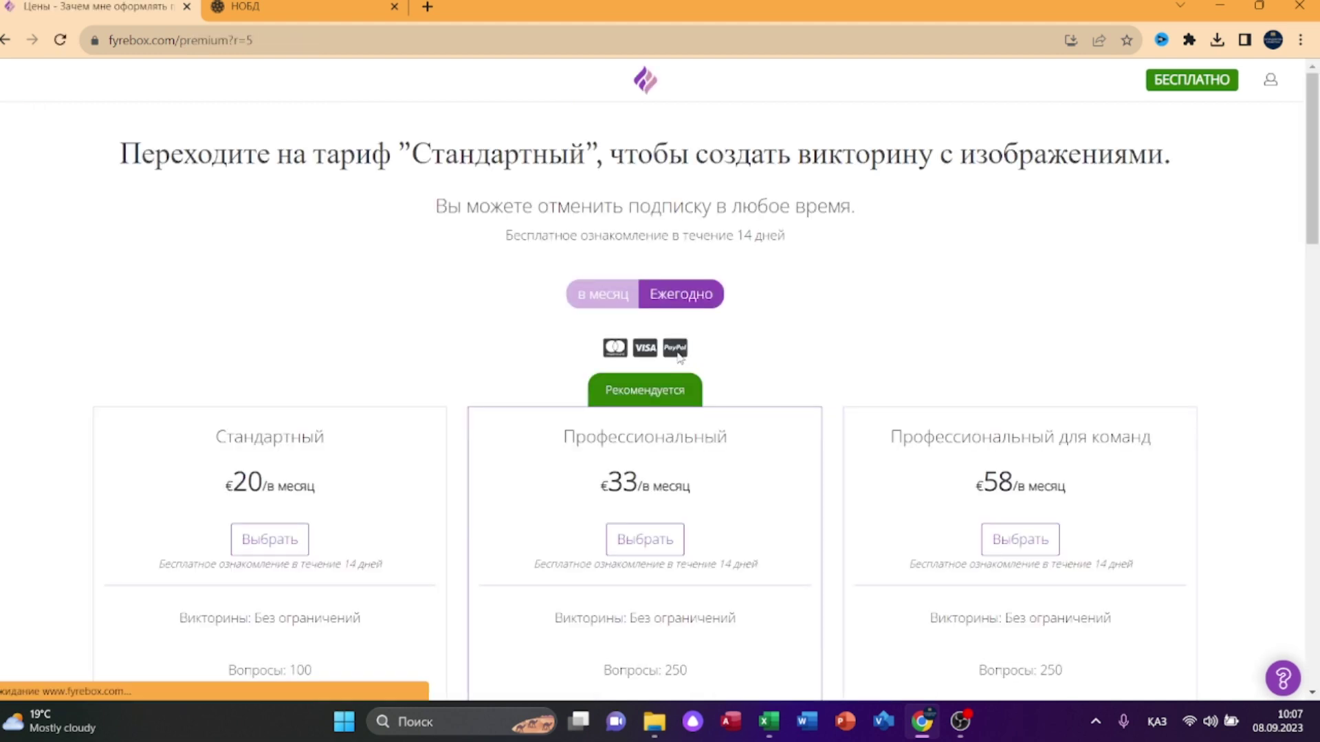
pyautogui.click(6, 40)
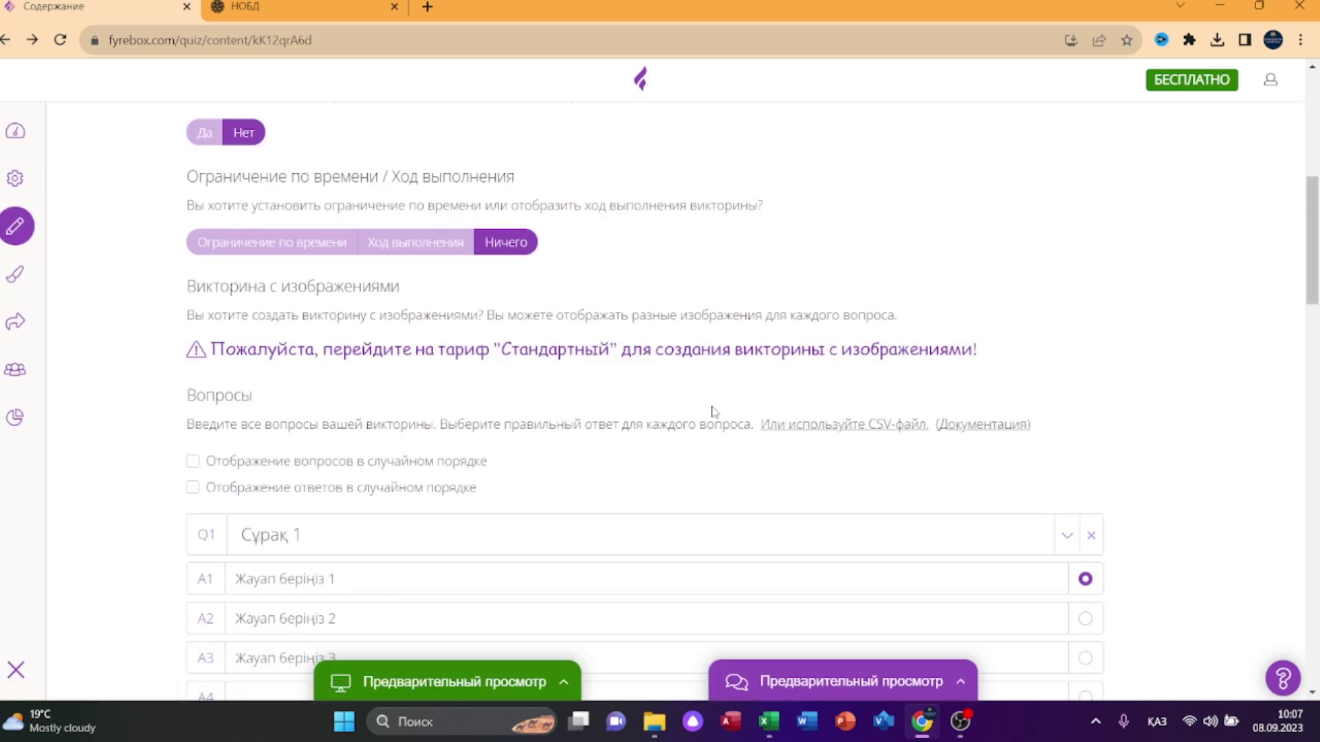
# Set question 1 to "Бүгінгі сабаққа көңіліңіз толды ма?" and question 2 to "Бүгінгі сабақтың қай тапсырмасы қиын болды?".
pyautogui.scroll(-1, 715, 412)
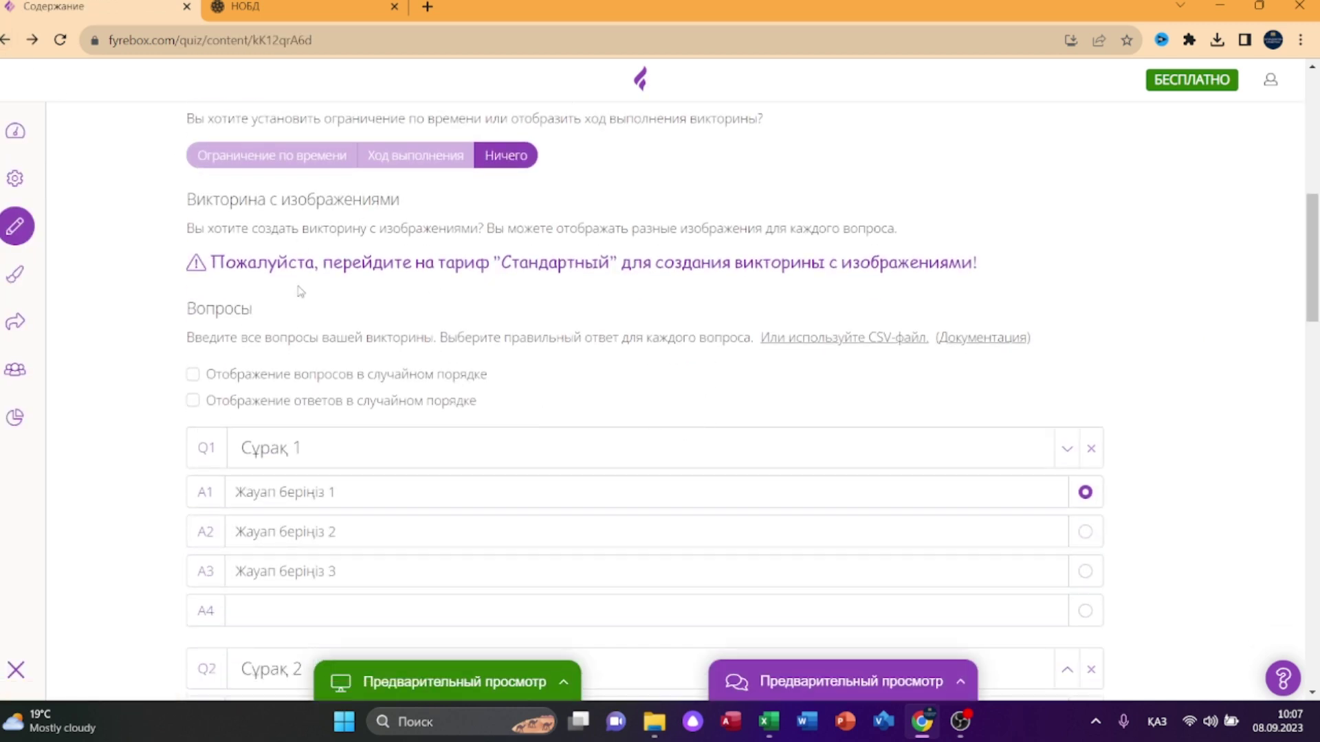
pyautogui.scroll(-1, 369, 371)
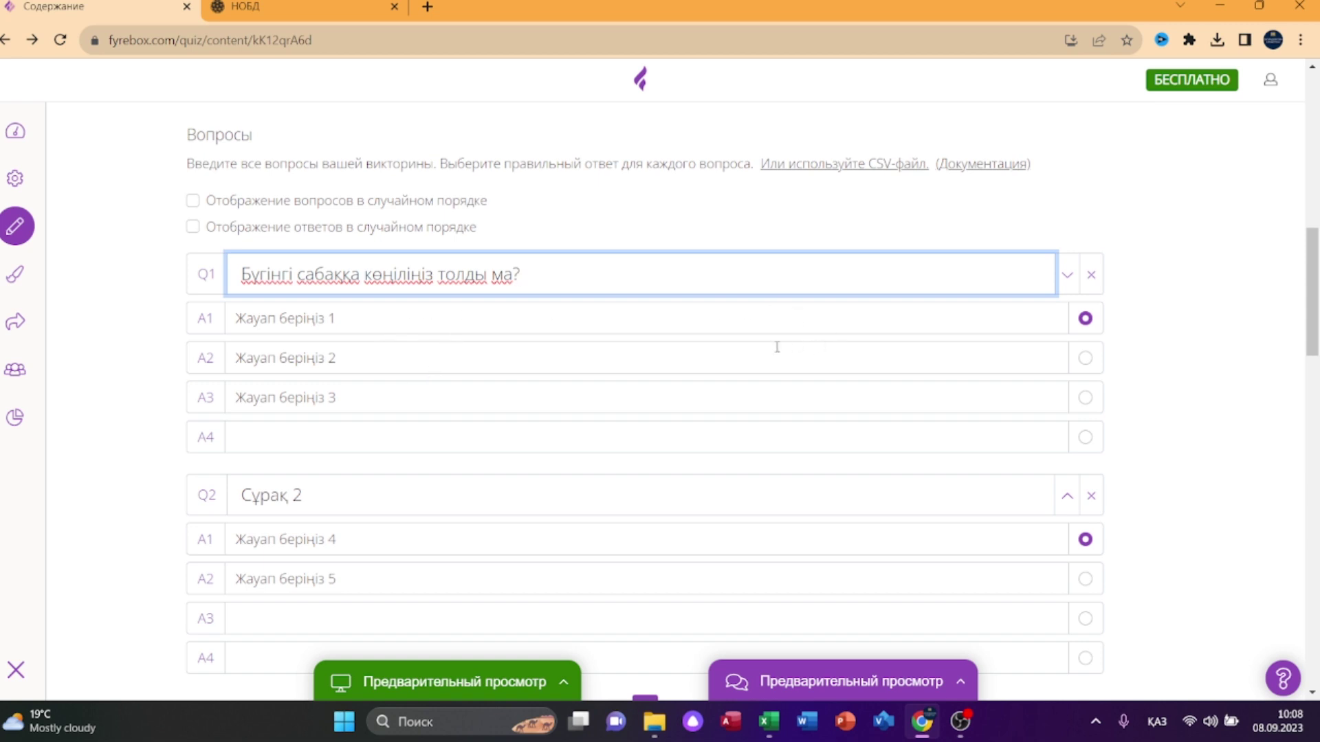
pyautogui.scroll(-3, 729, 450)
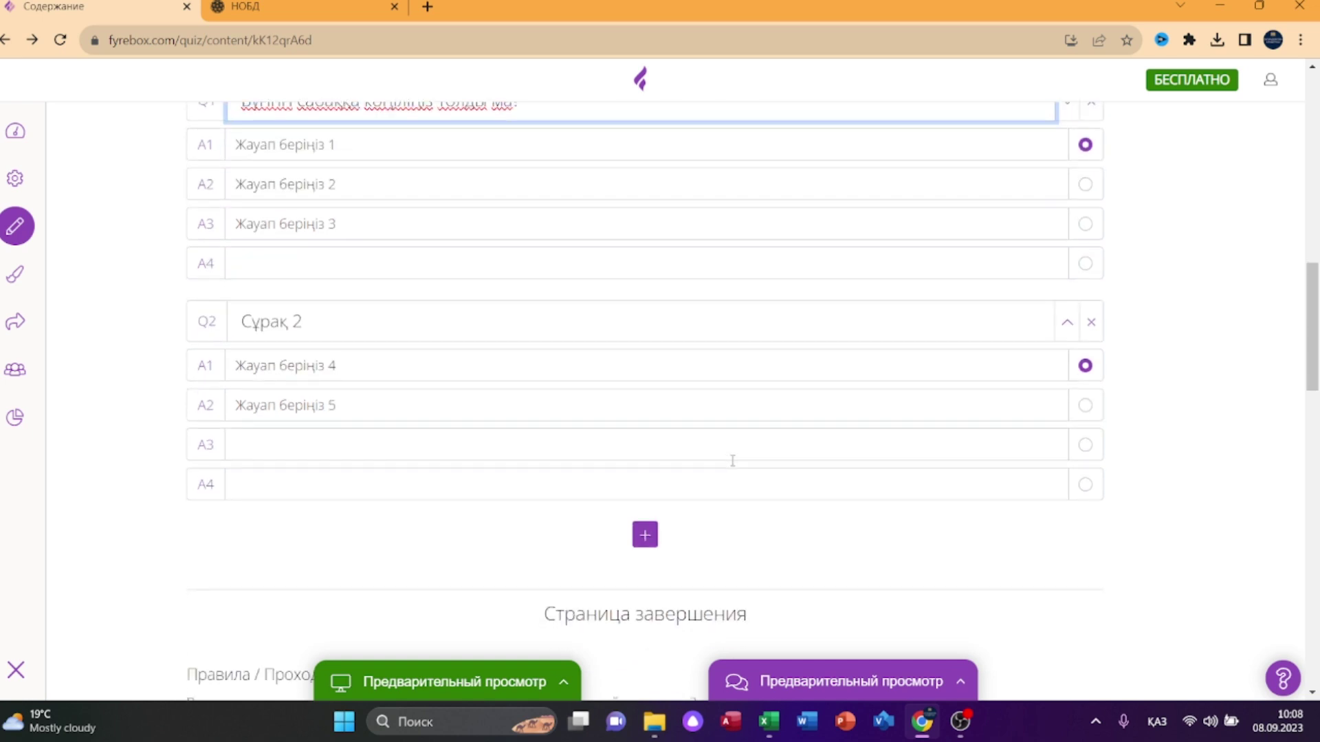
pyautogui.scroll(1, 383, 348)
pyautogui.click(348, 396)
pyautogui.write('Бүгін')
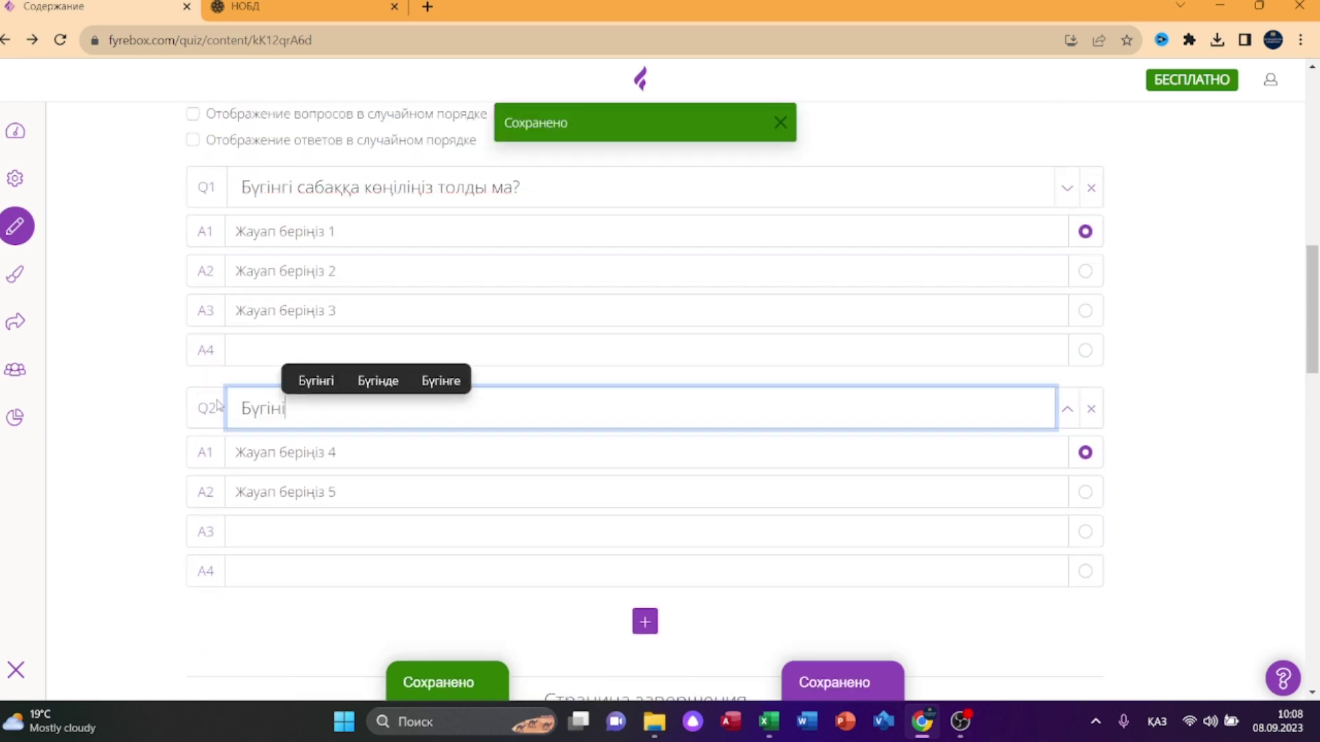
pyautogui.write('гі')
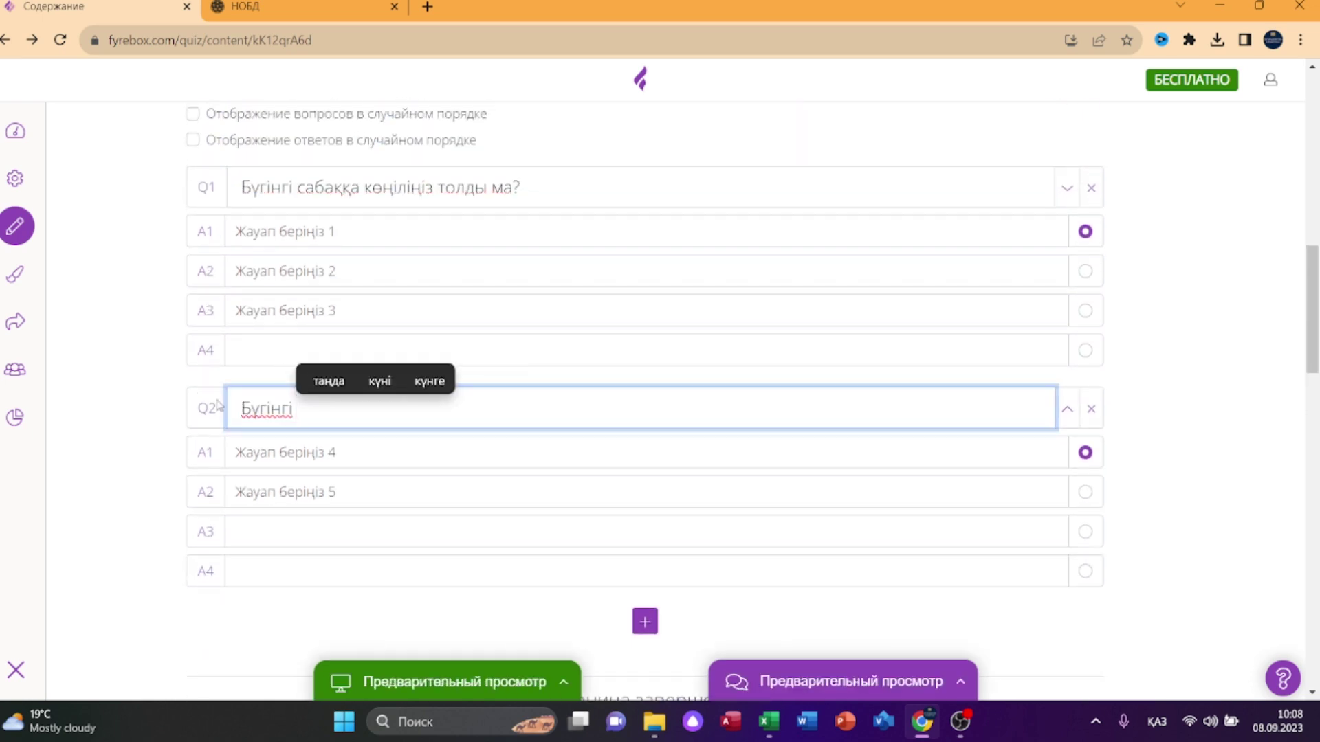
pyautogui.write(' сабақтың қа')
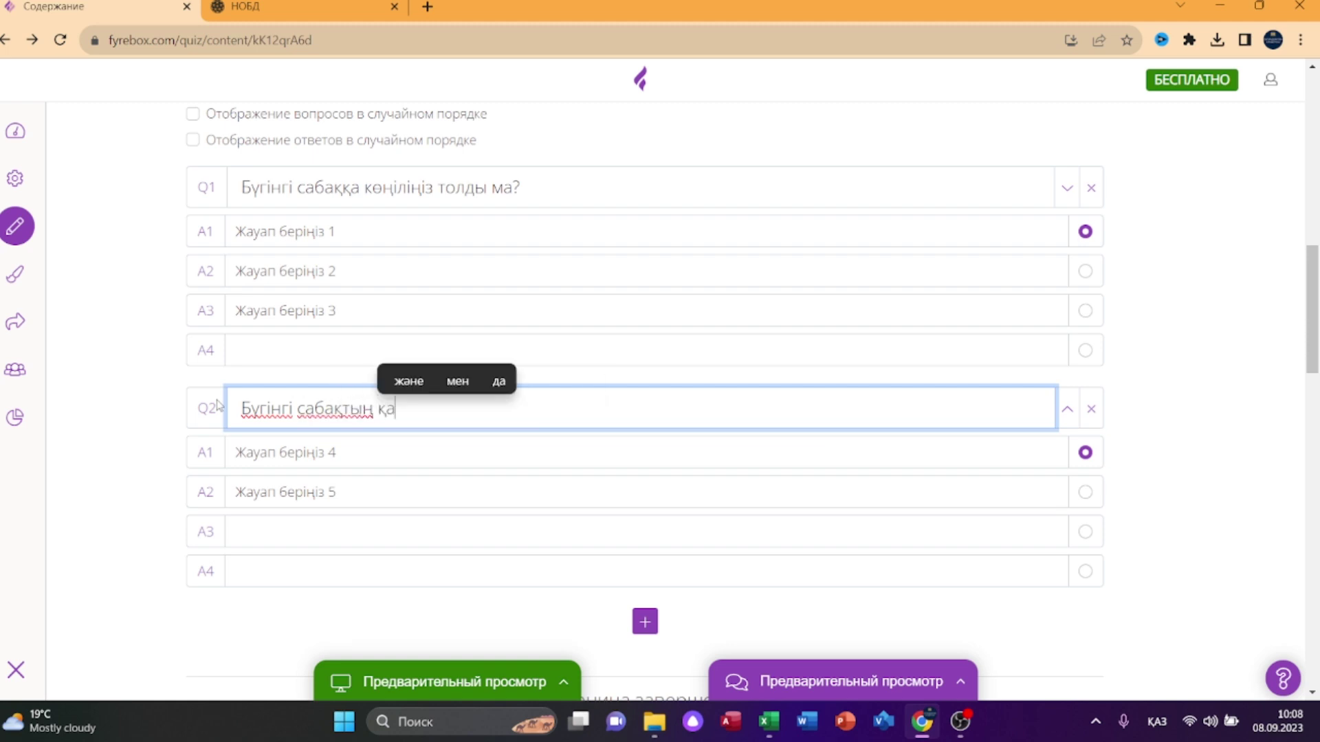
pyautogui.write('й тапсырмасы ')
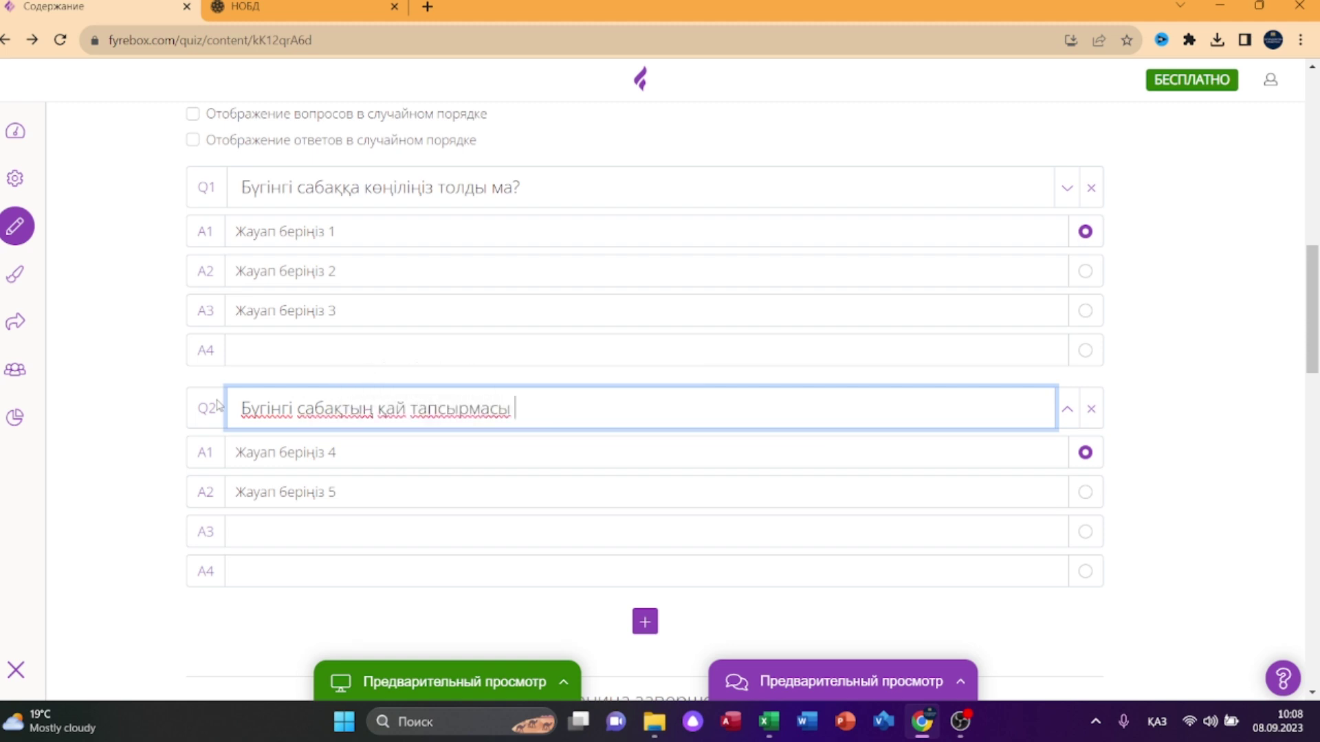
pyautogui.write('қиын бол')
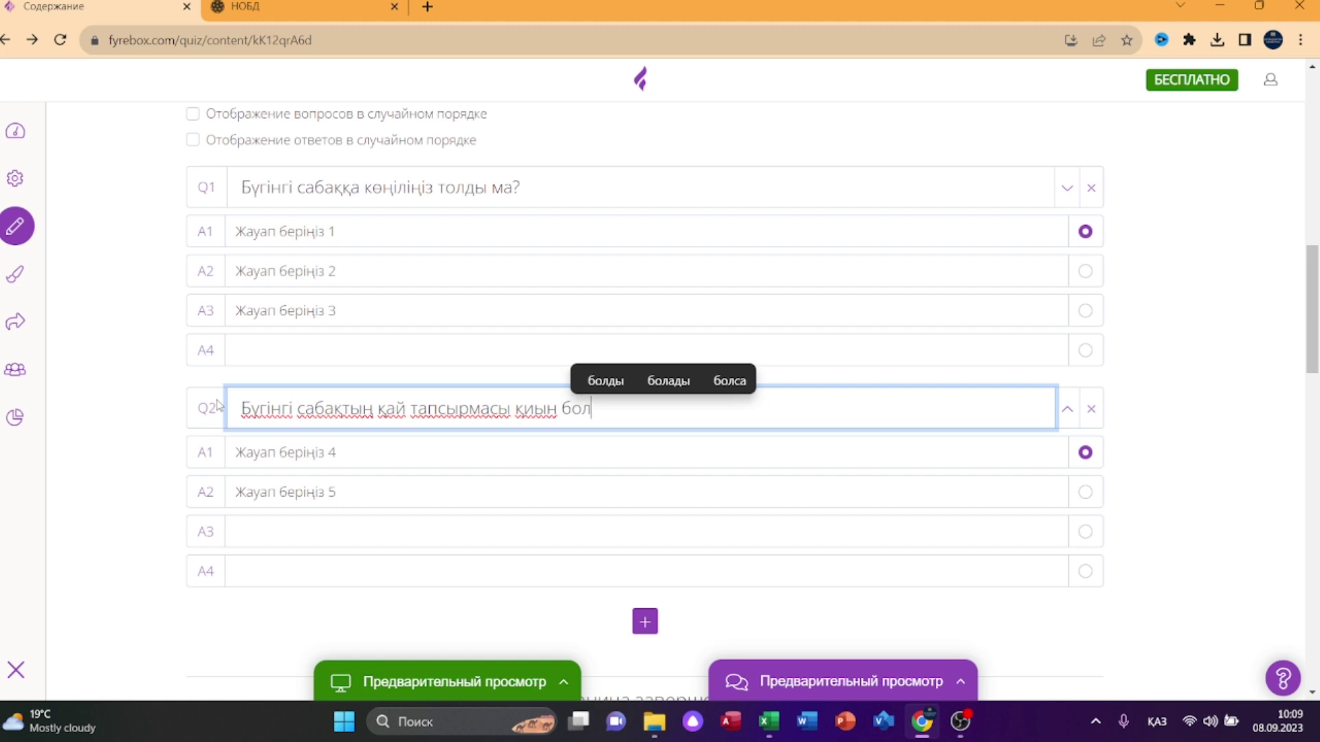
pyautogui.write('ды?')
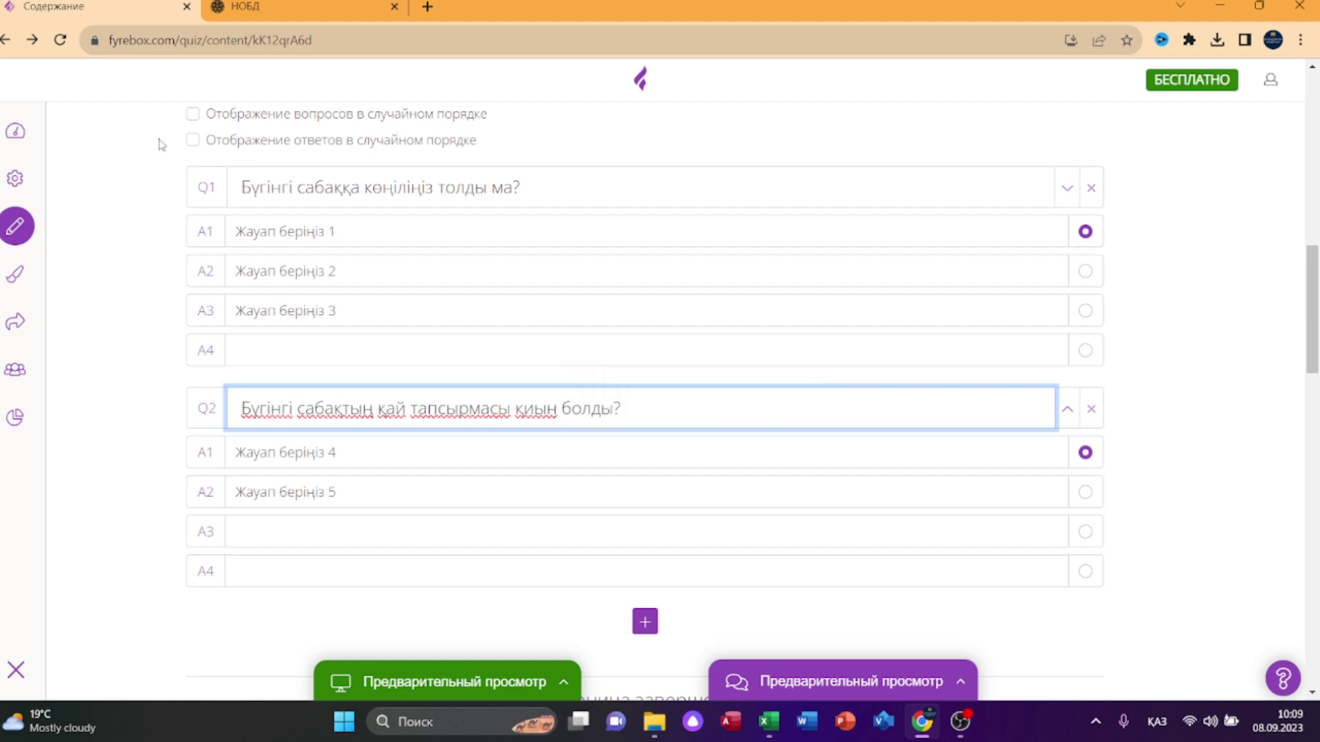
# Add a third question with the text "Бүгінгі сабақтың қай тапсырмасы жеңіл болды?".
pyautogui.scroll(-3, 681, 520)
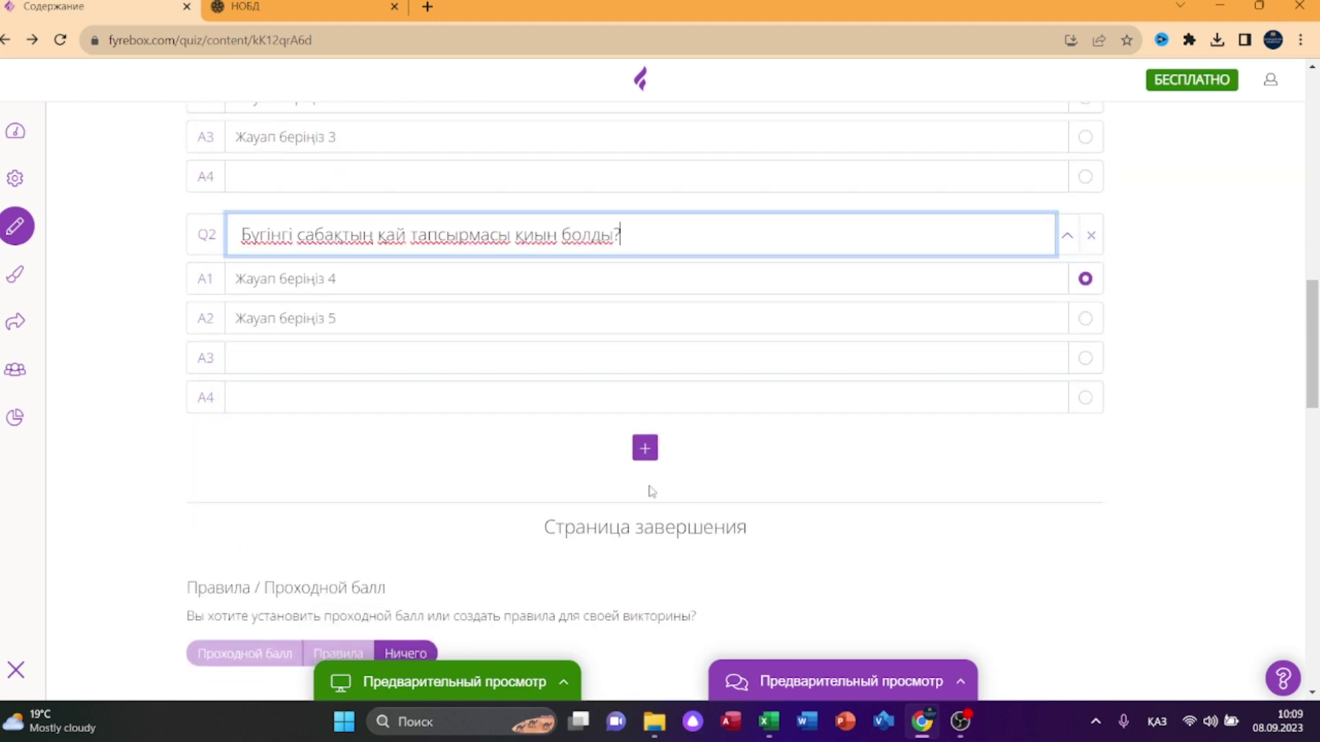
pyautogui.click(645, 448)
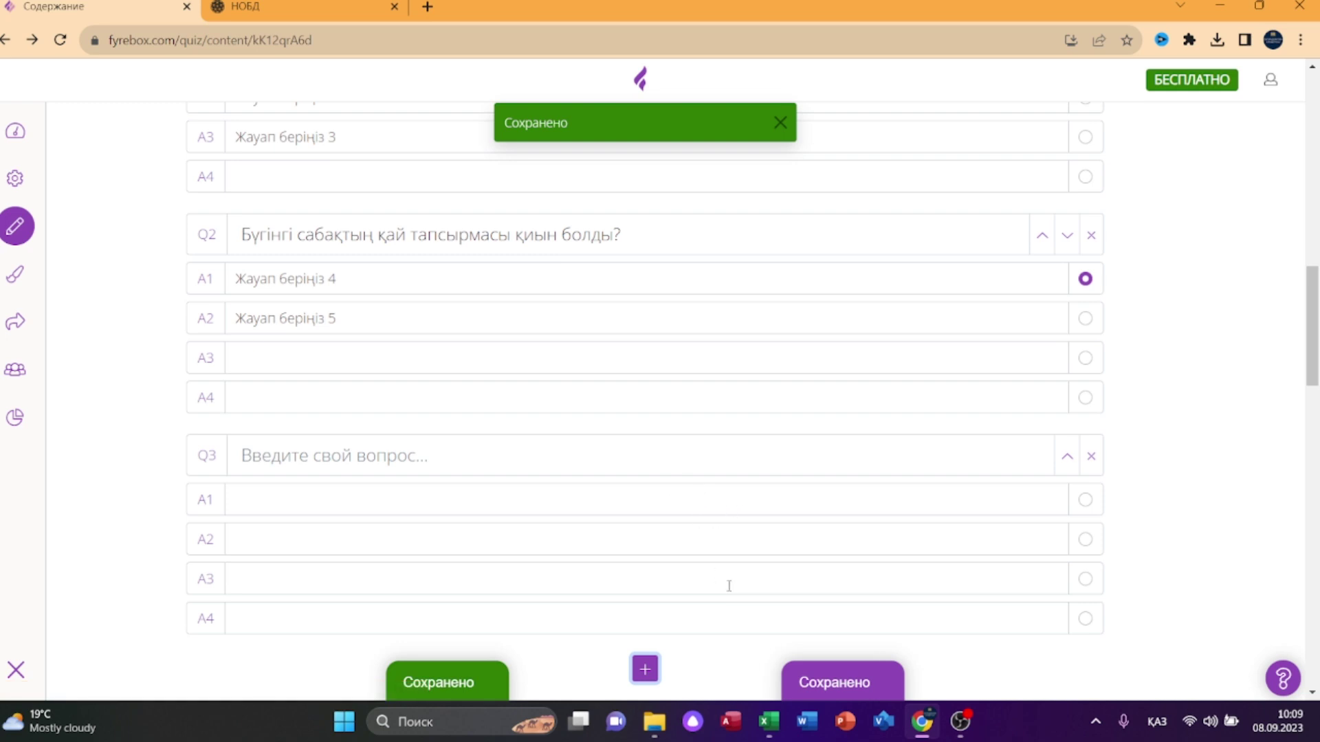
pyautogui.click(299, 450)
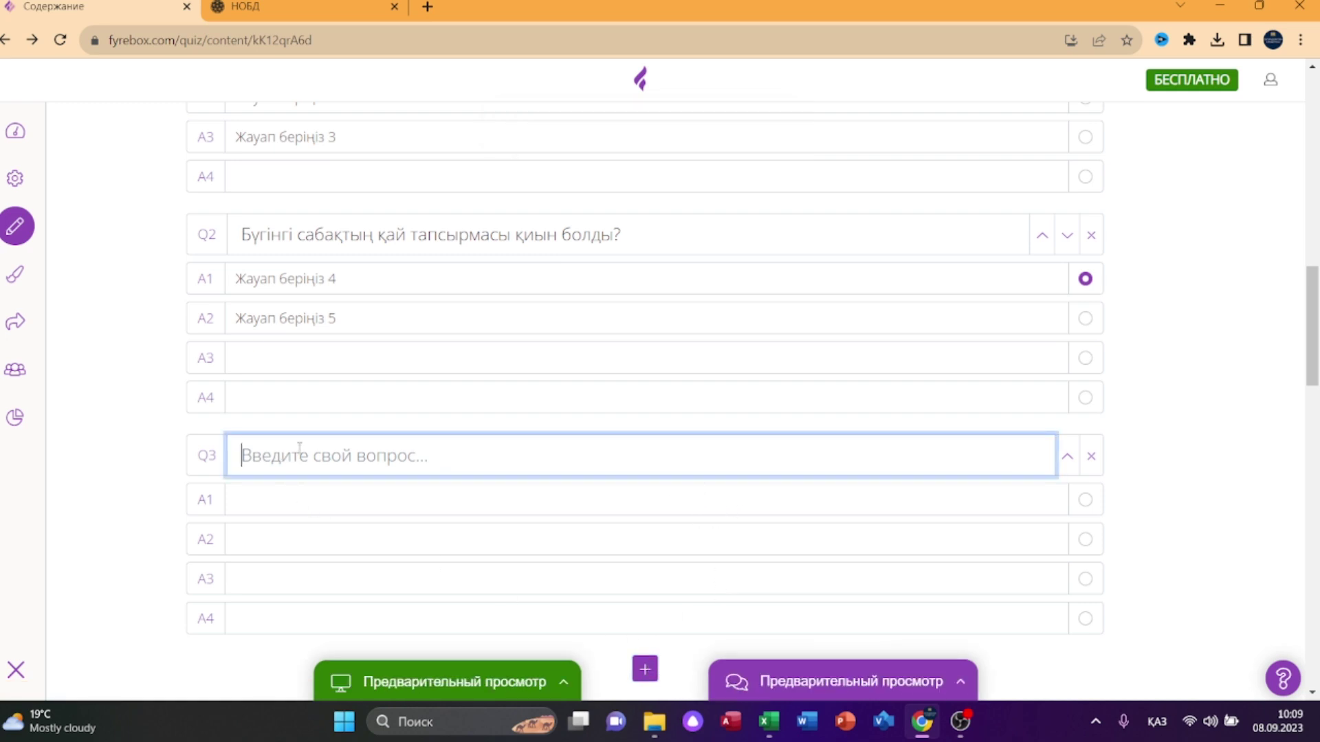
pyautogui.write('Бүгінгі сабақты')
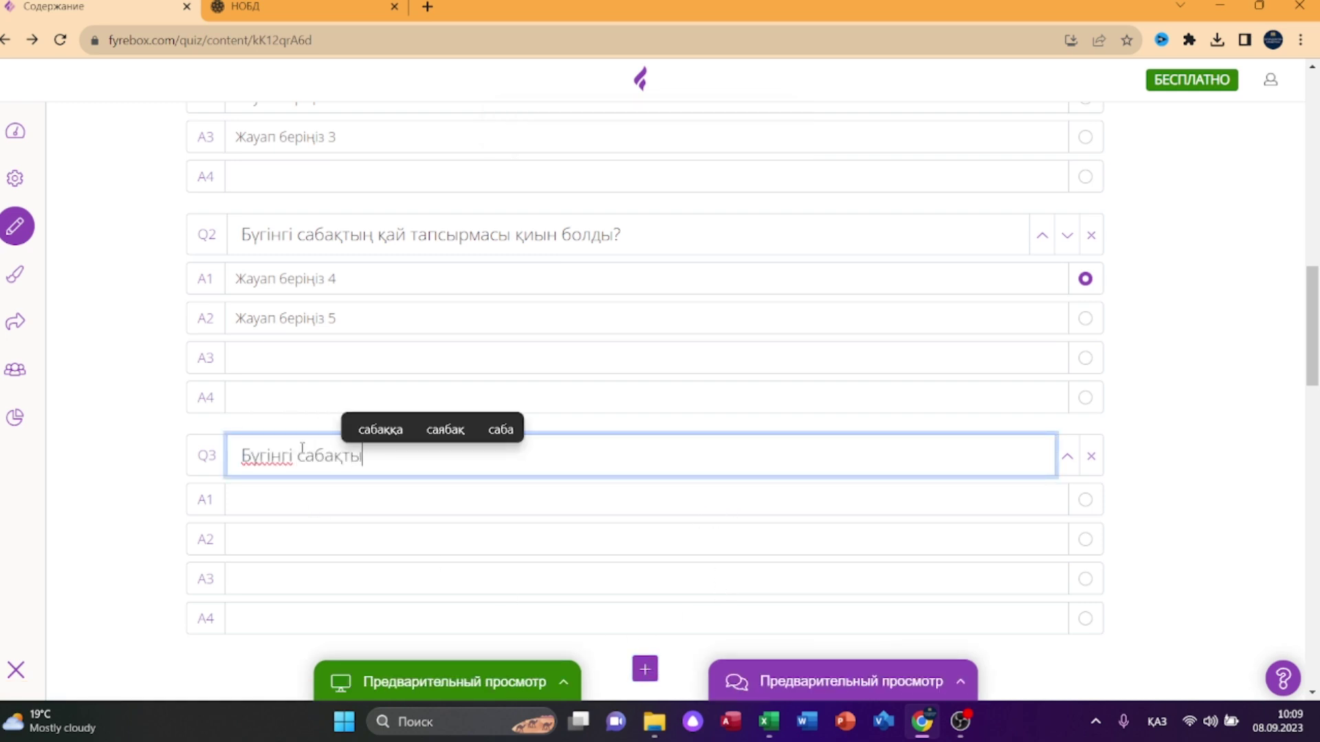
pyautogui.write('ң қай тапсырма')
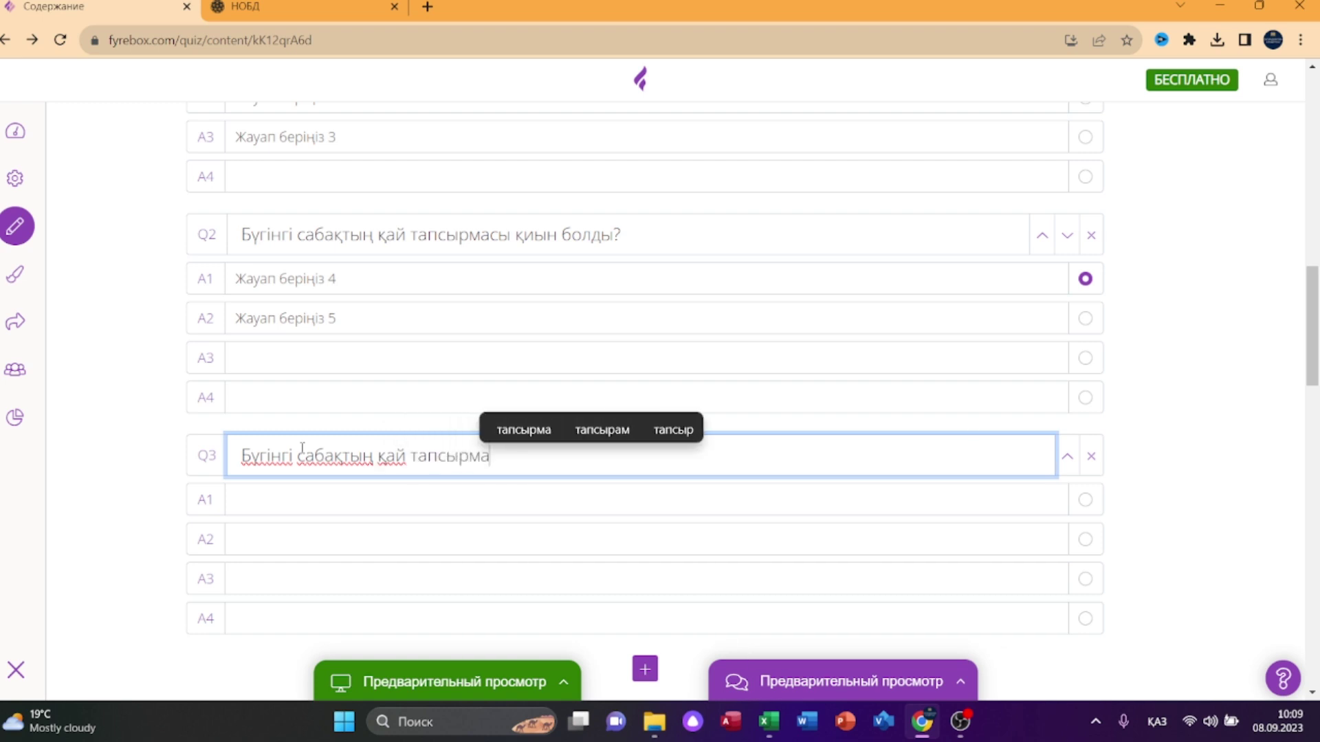
pyautogui.write('сы жеңіл болды?')
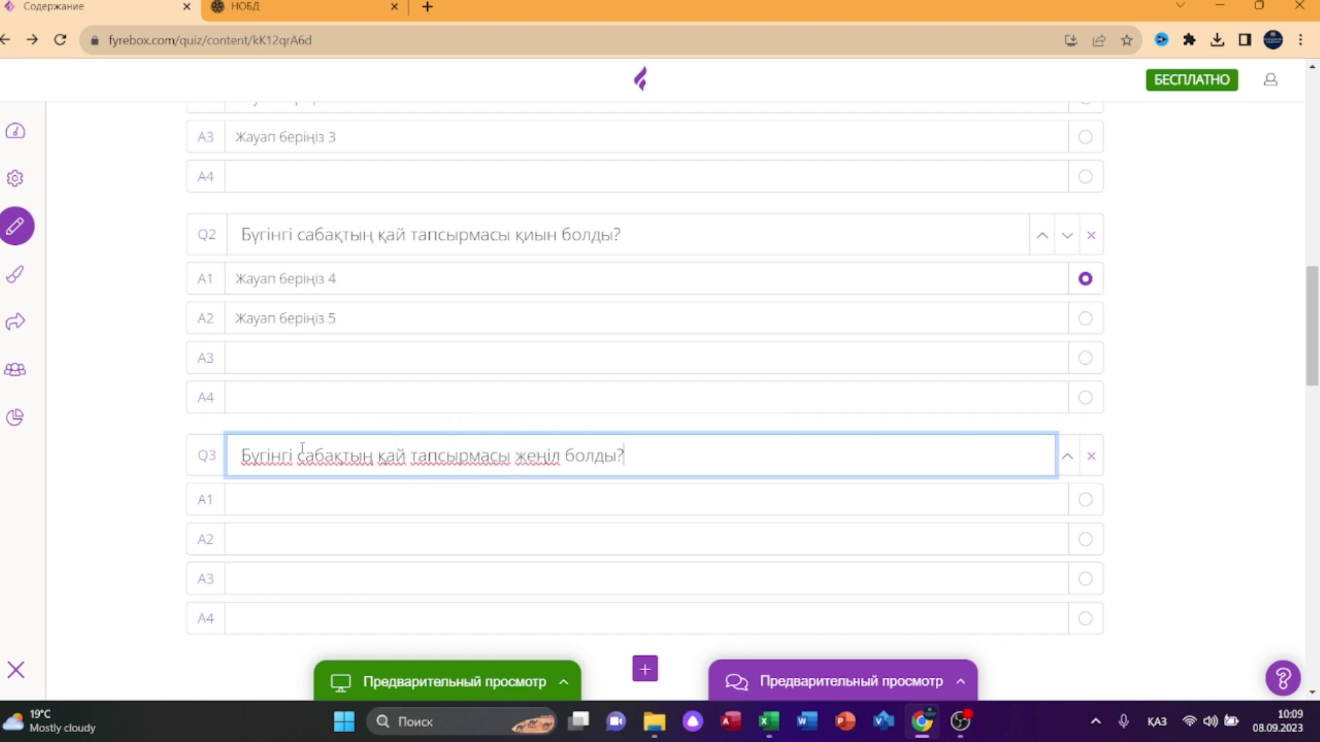
# Add a fourth question with the text "Өзіңді қаншай баллмен бағалайсың?".
pyautogui.scroll(-3, 546, 404)
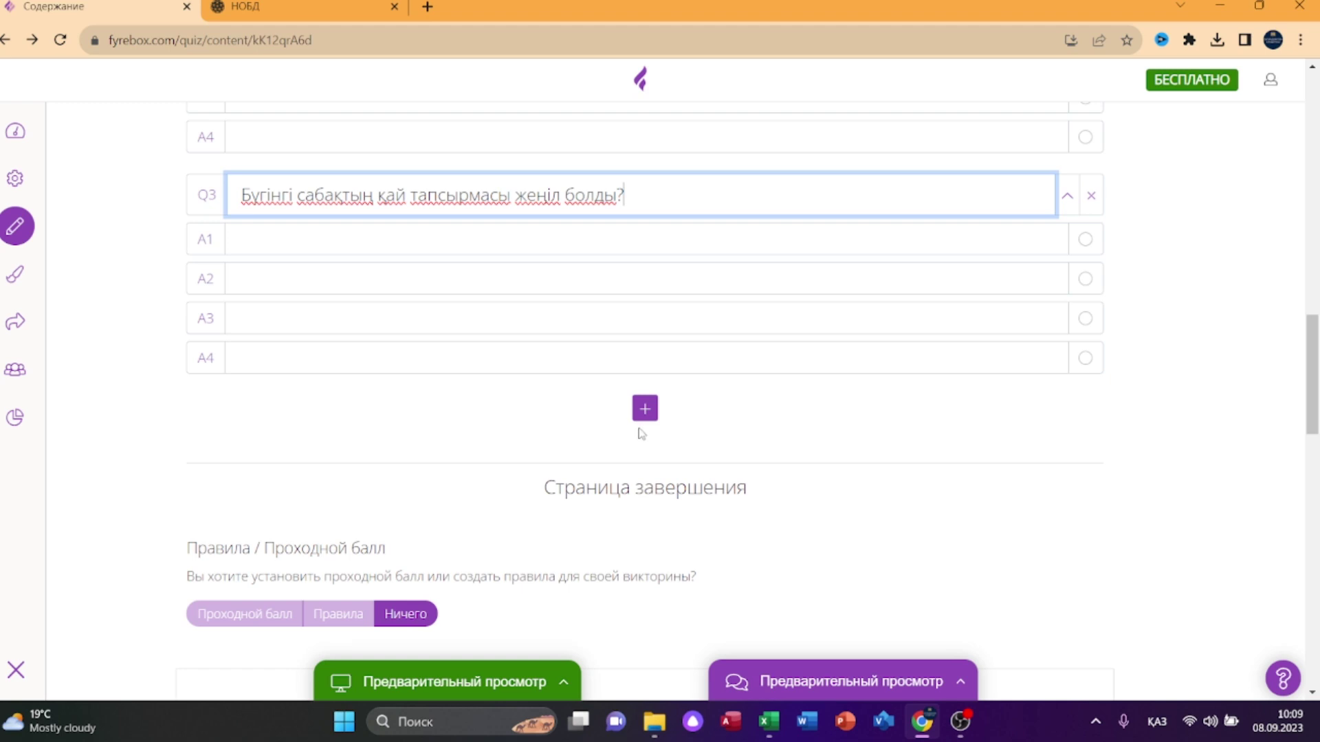
pyautogui.click(645, 411)
pyautogui.click(619, 405)
pyautogui.write('Өзінд')
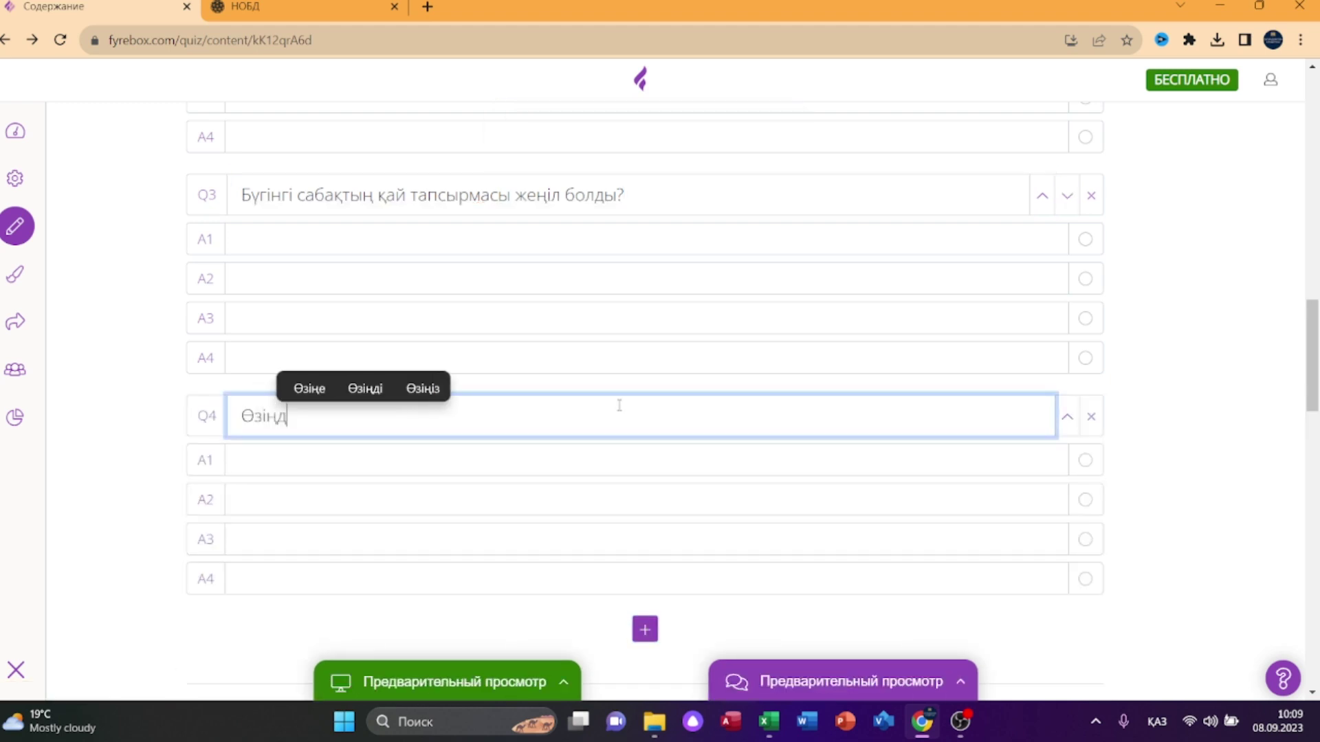
pyautogui.write('і қаншай бал')
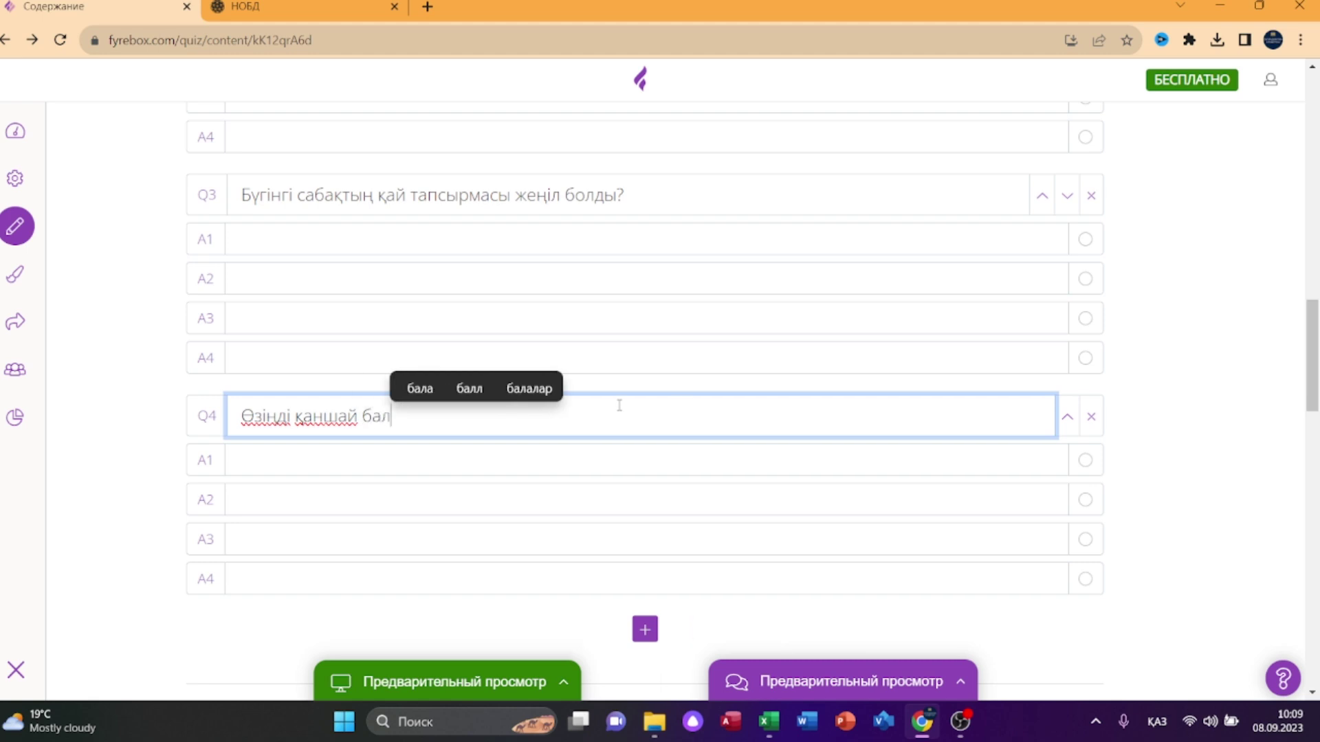
pyautogui.write('лмен бағалайсың?')
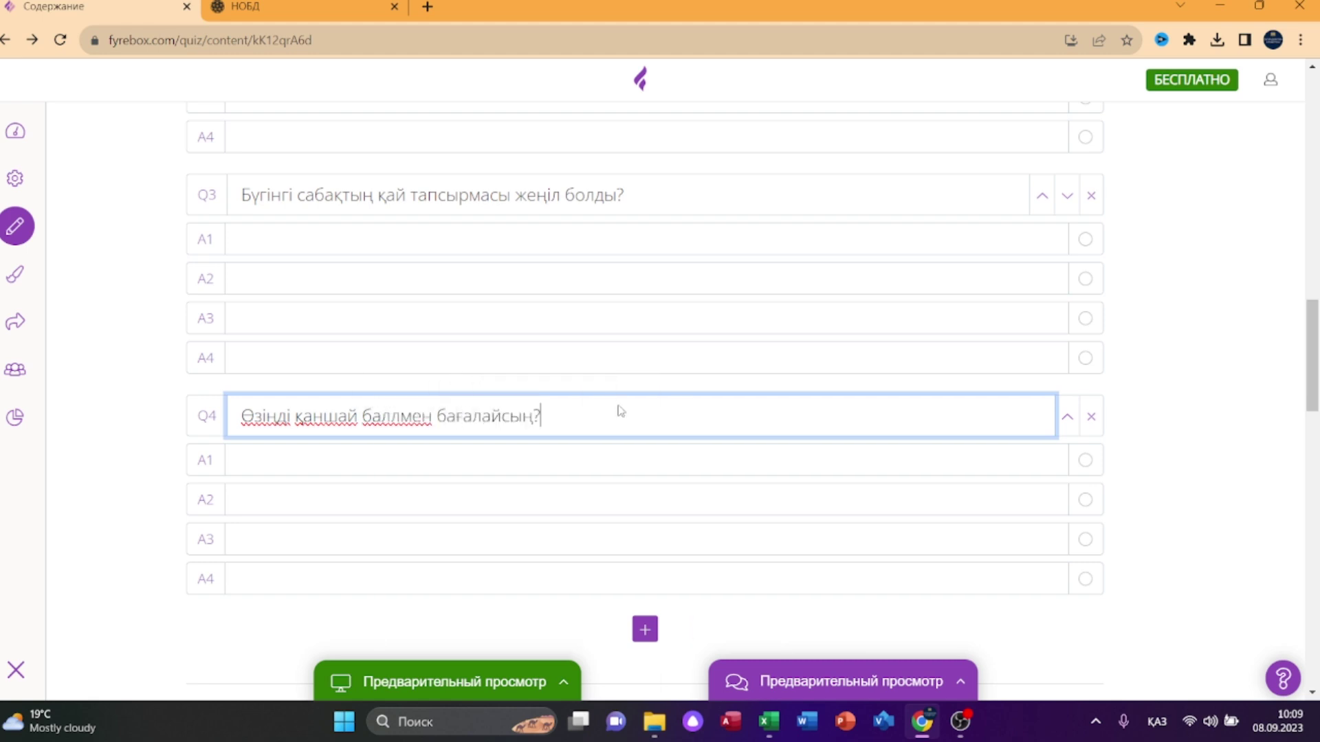
# Try the passing score option for the completion page and return the rule setting to "Ничего".
pyautogui.scroll(-1, 621, 411)
pyautogui.scroll(-3, 621, 411)
pyautogui.scroll(-1, 780, 468)
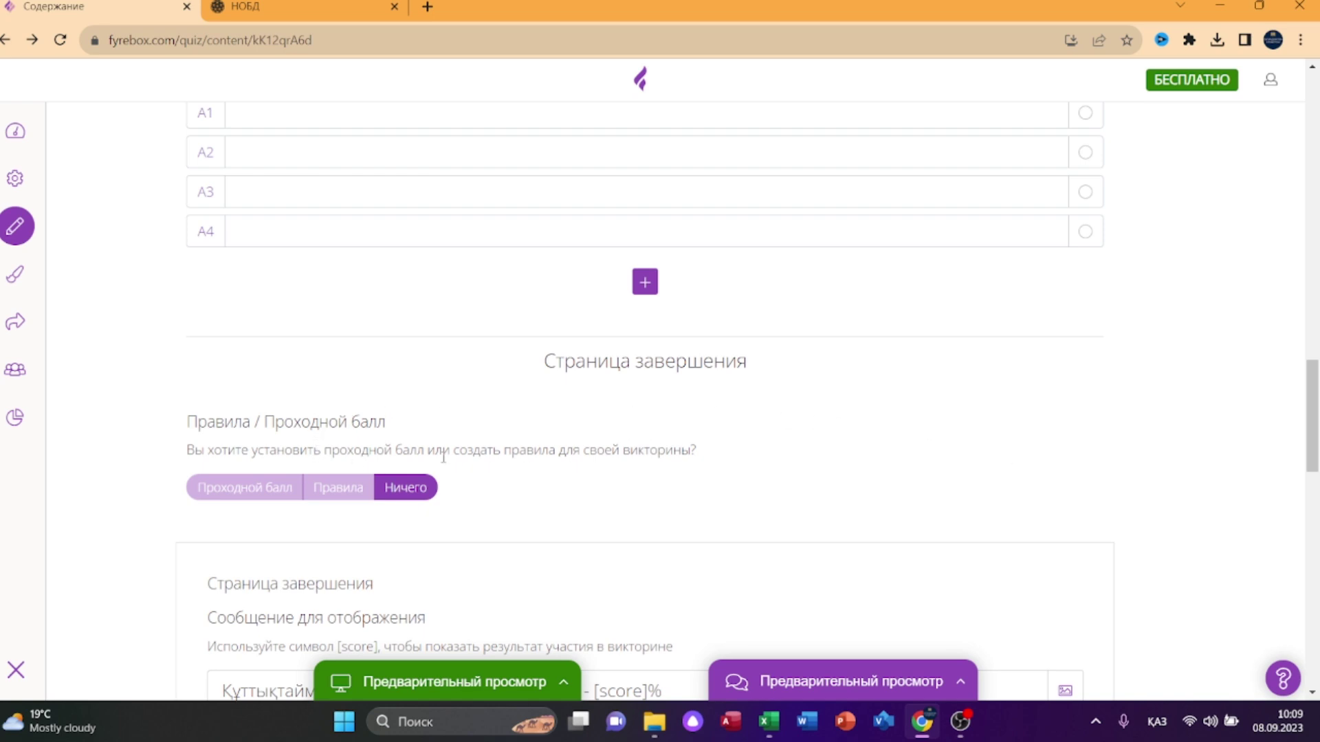
pyautogui.click(244, 492)
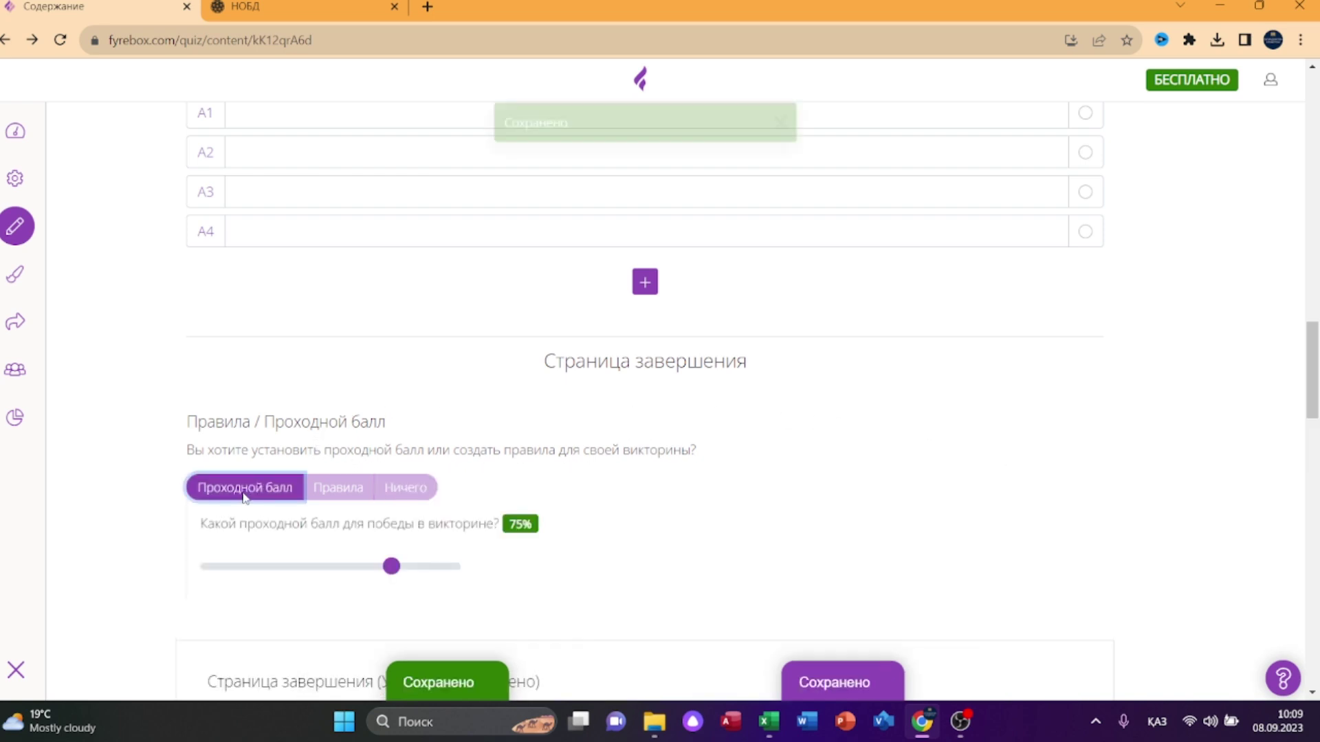
pyautogui.click(406, 488)
# Review the entered questions and the completion page's display message, feedback form and redirect settings.
pyautogui.scroll(6, 819, 209)
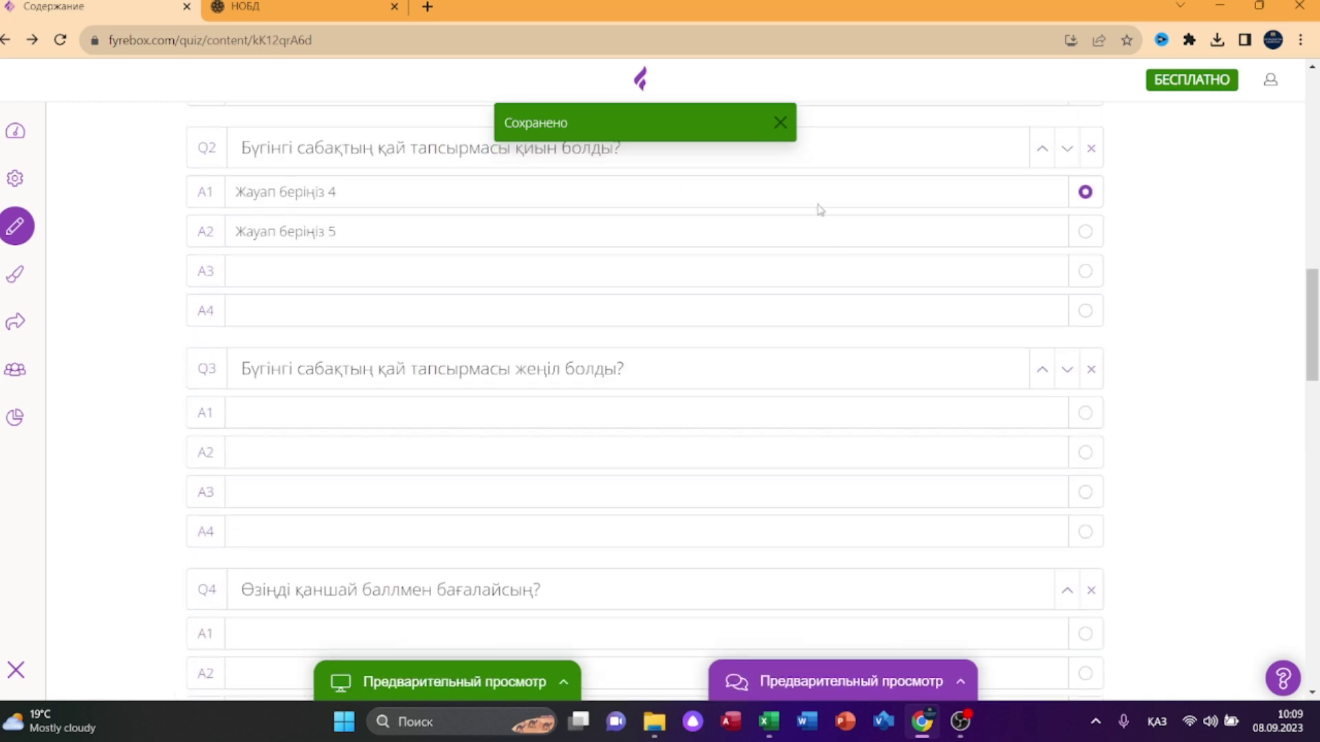
pyautogui.scroll(-4, 916, 329)
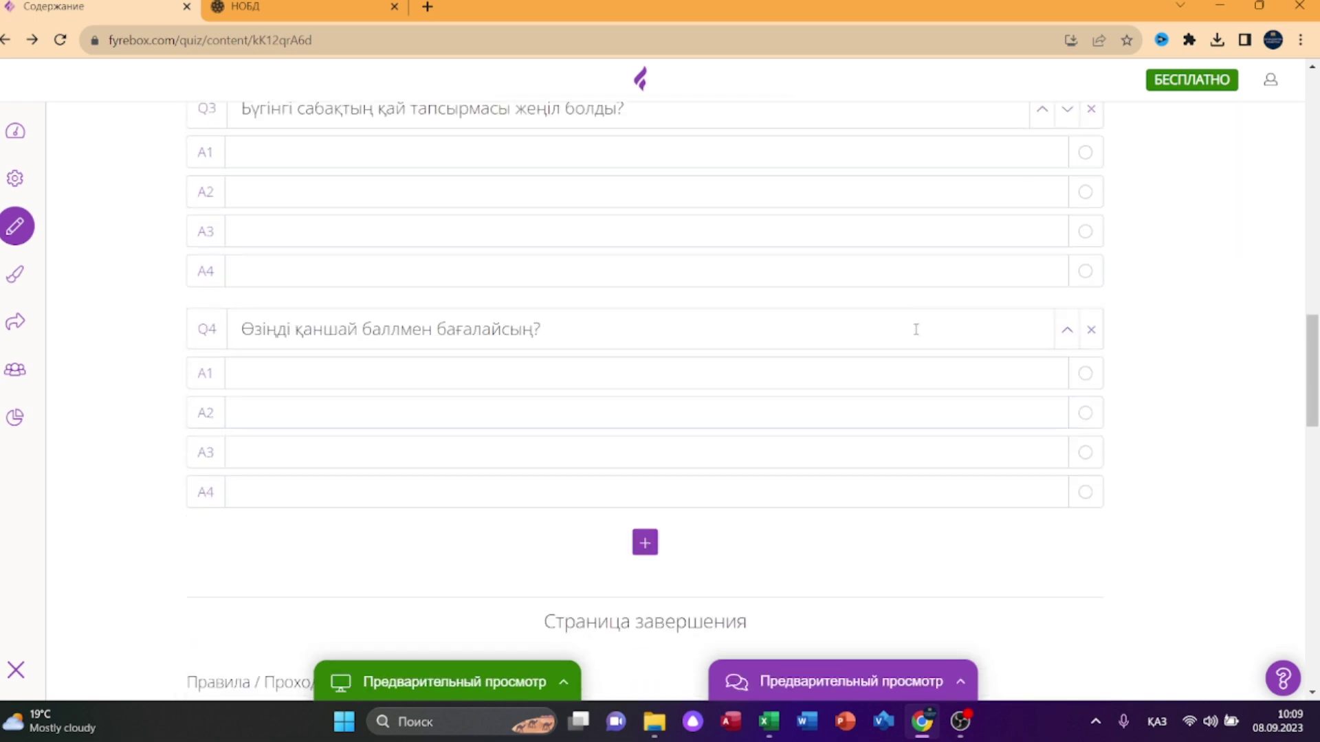
pyautogui.scroll(-4, 722, 375)
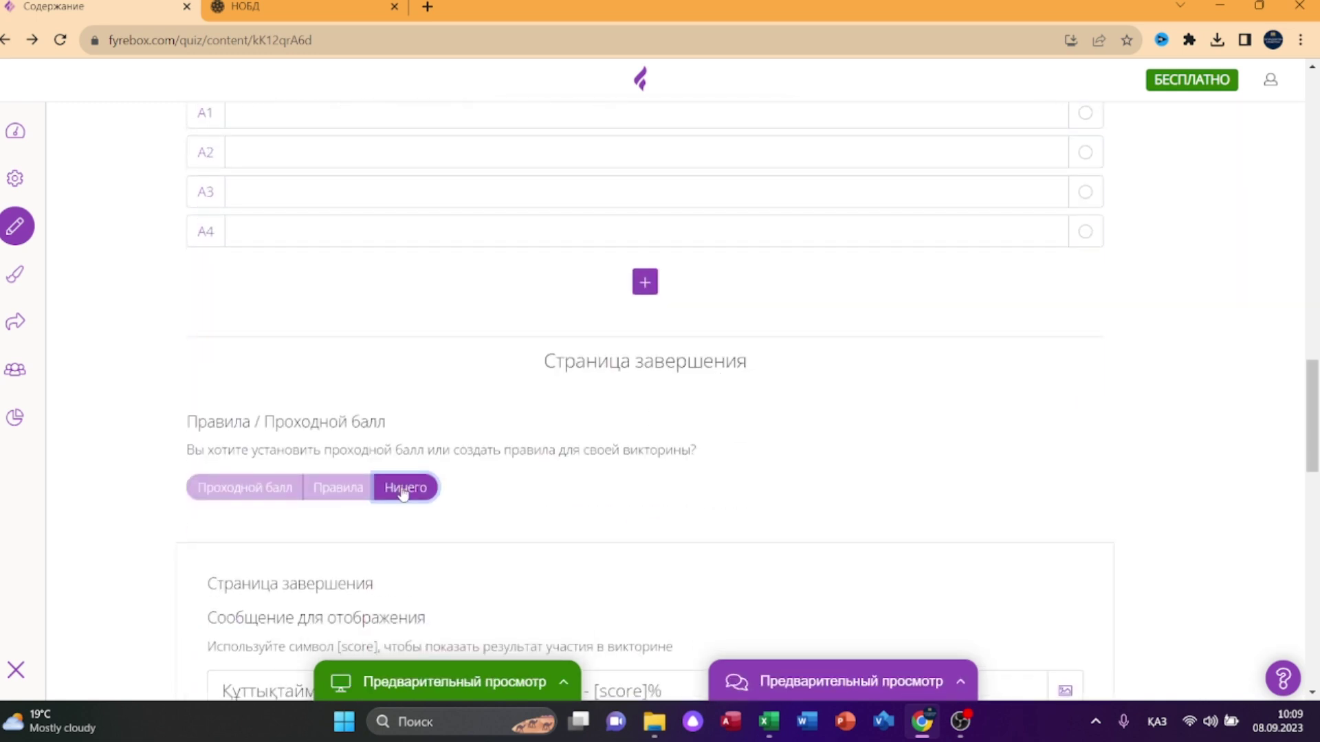
pyautogui.scroll(-4, 579, 466)
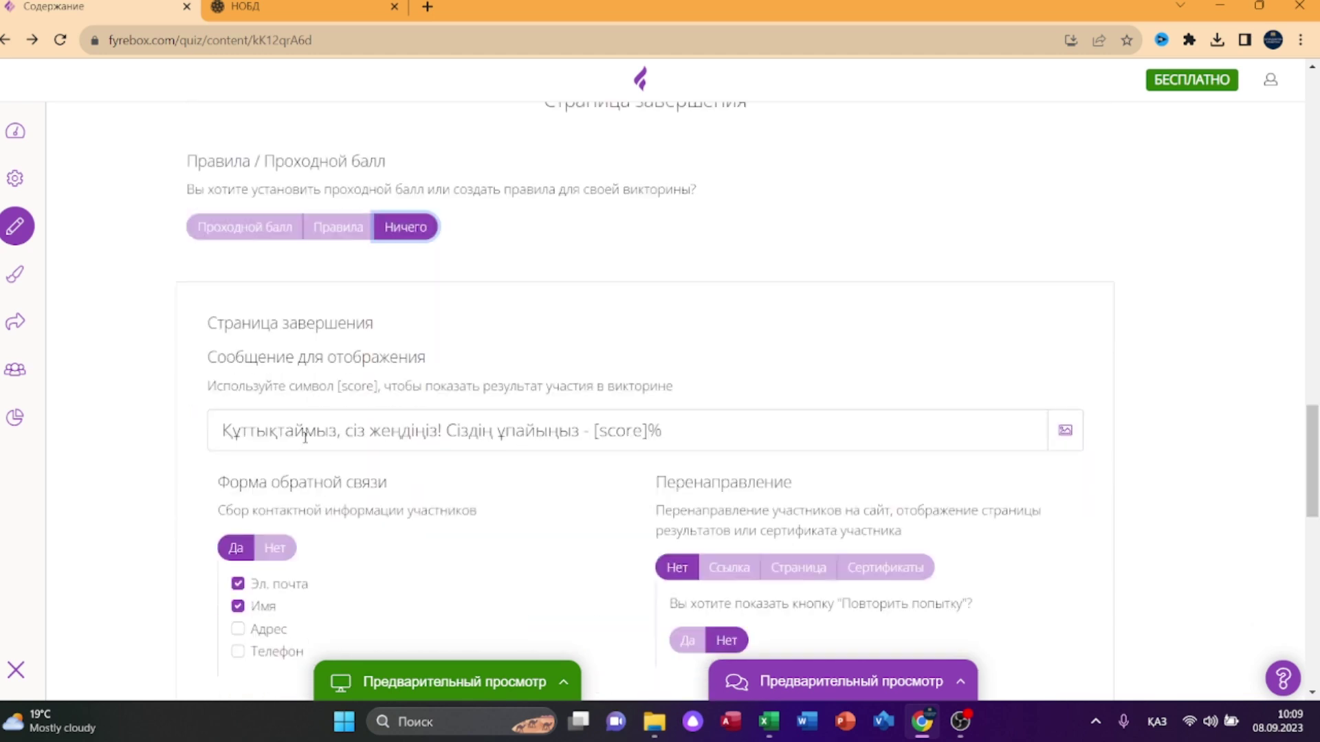
pyautogui.scroll(3, 884, 436)
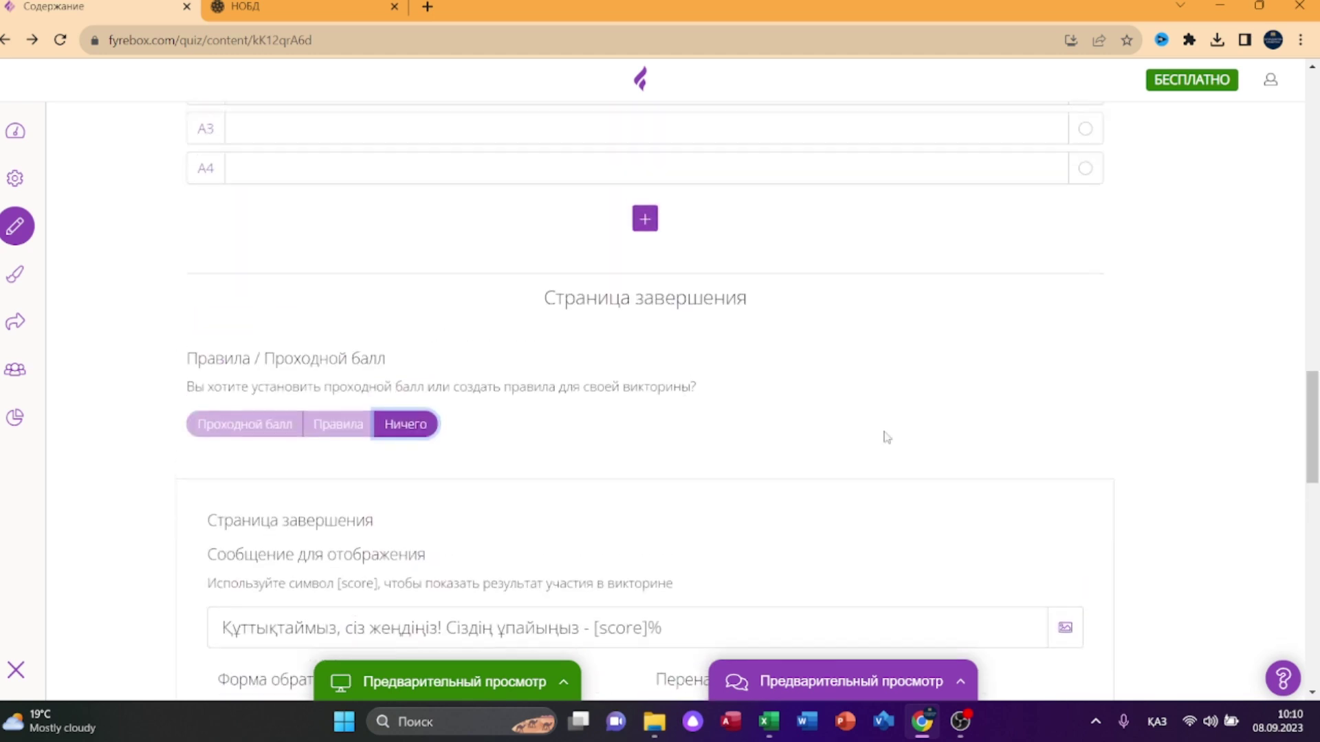
pyautogui.scroll(-4, 885, 431)
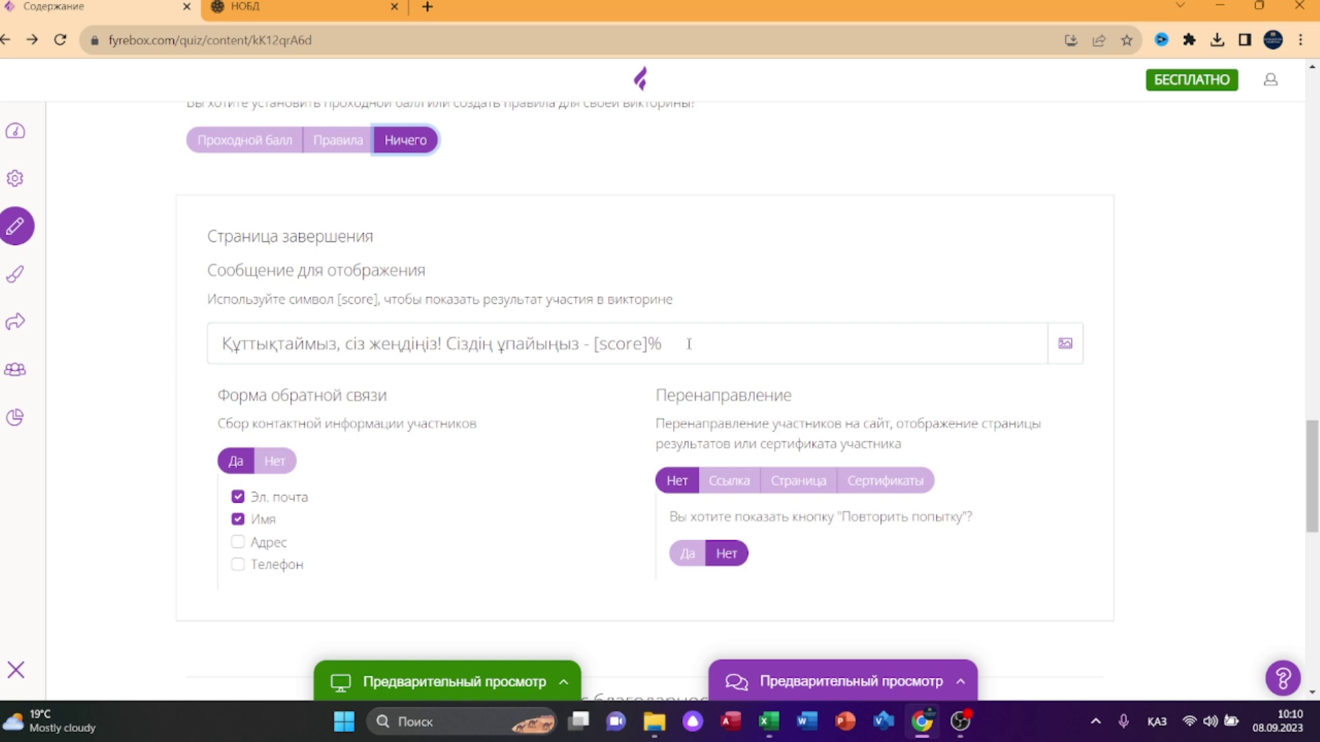
# Replace the completion page's display message with "Сабаққа қатысқаныңа рақмет!".
pyautogui.moveTo(688, 344); pyautogui.dragTo(200, 367)
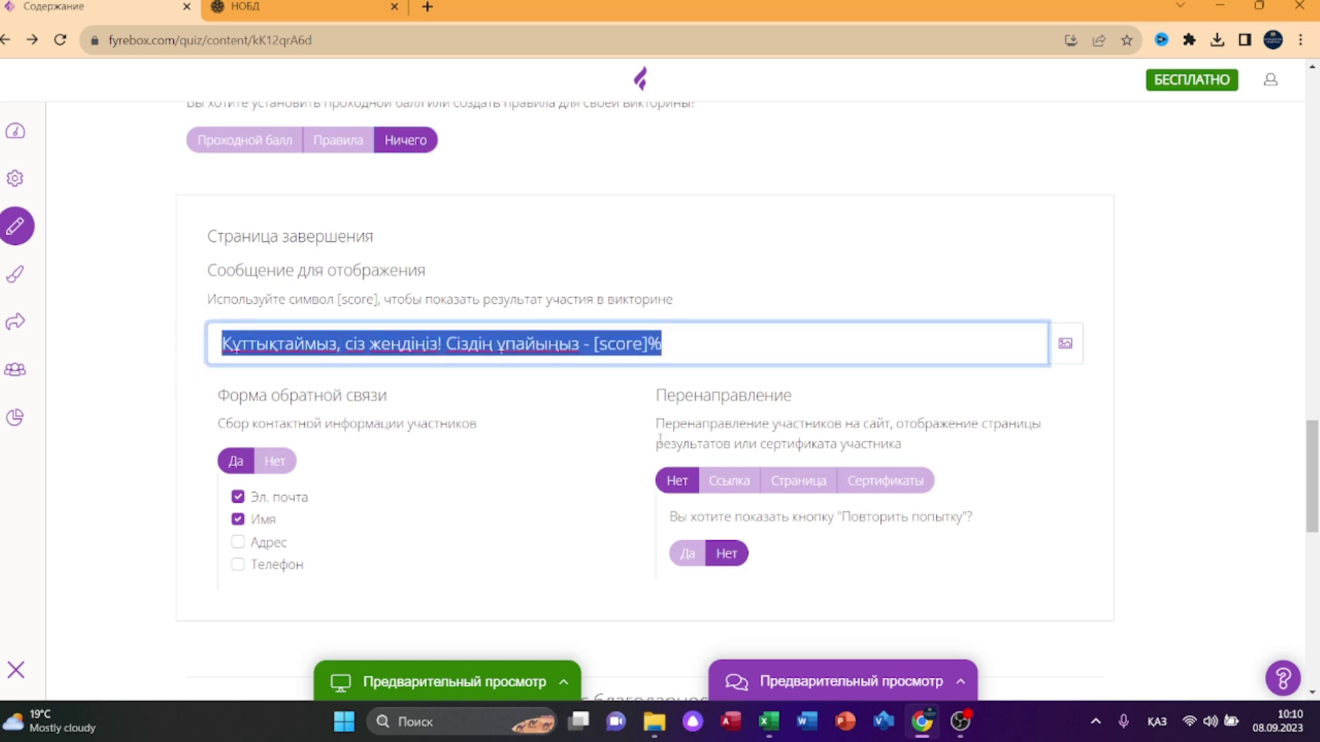
pyautogui.write('Саба')
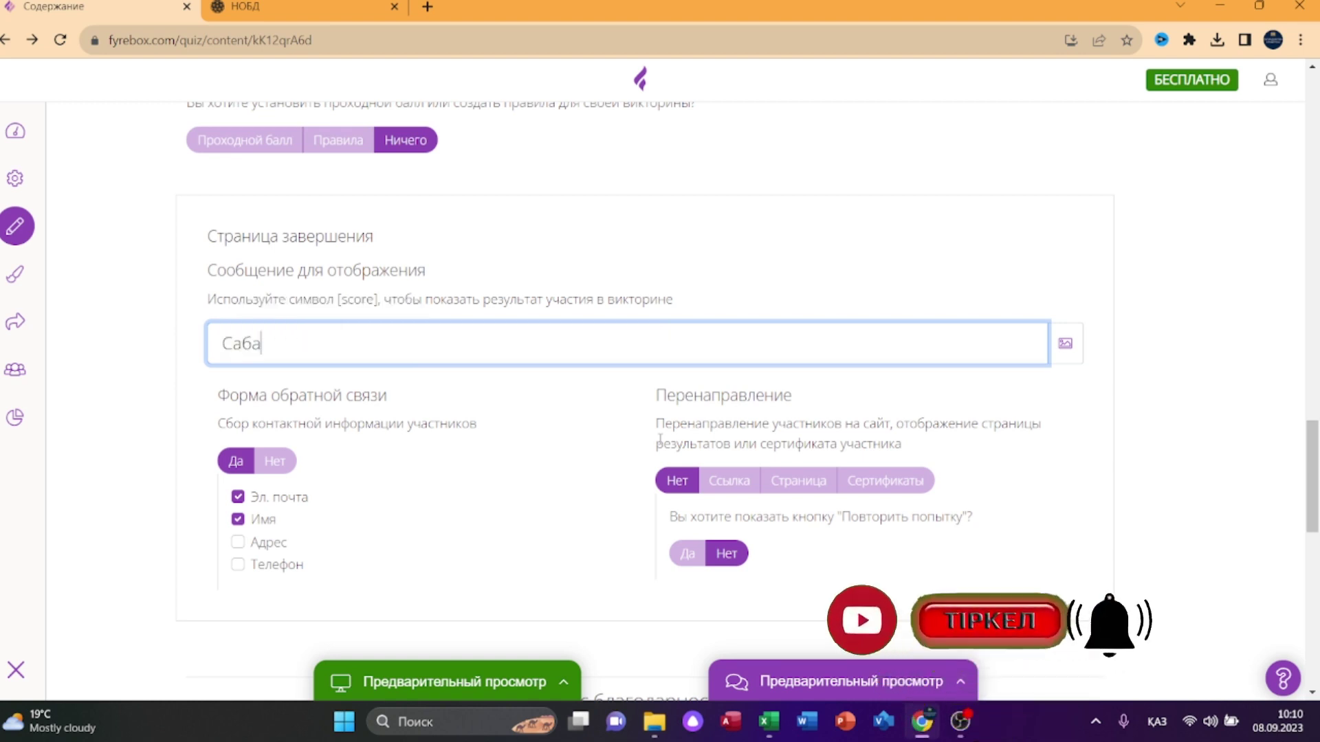
pyautogui.write('кка қатысқанына рақмет!')
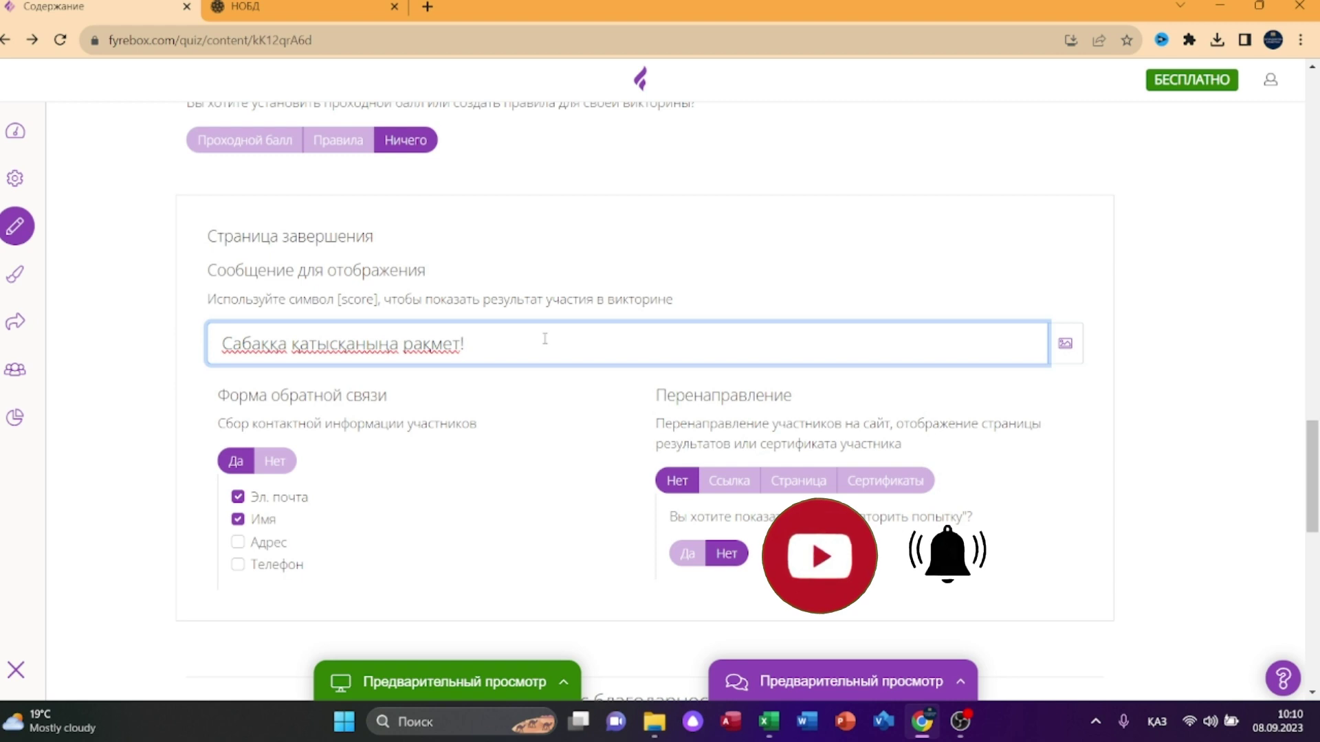
# Exclude the e-mail field from the feedback form and try the retry option before returning it to "Нет".
pyautogui.scroll(-3, 481, 449)
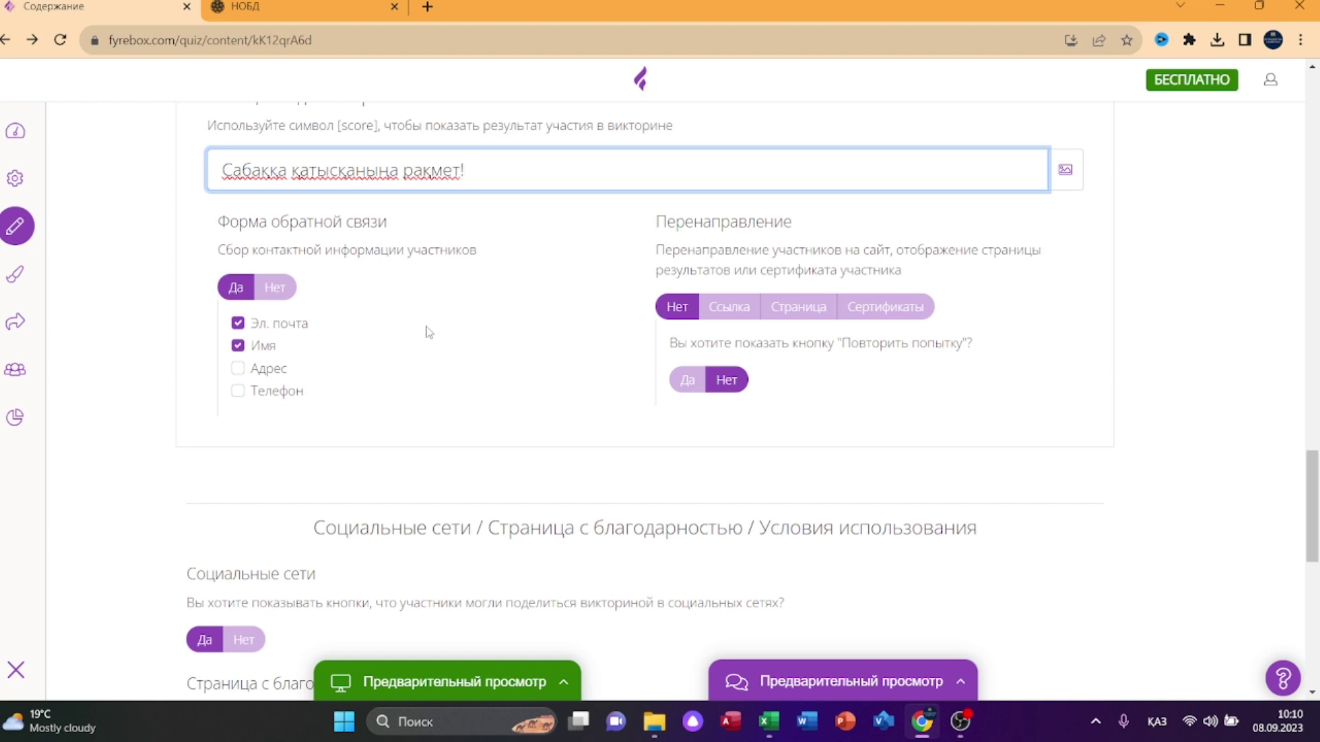
pyautogui.click(237, 324)
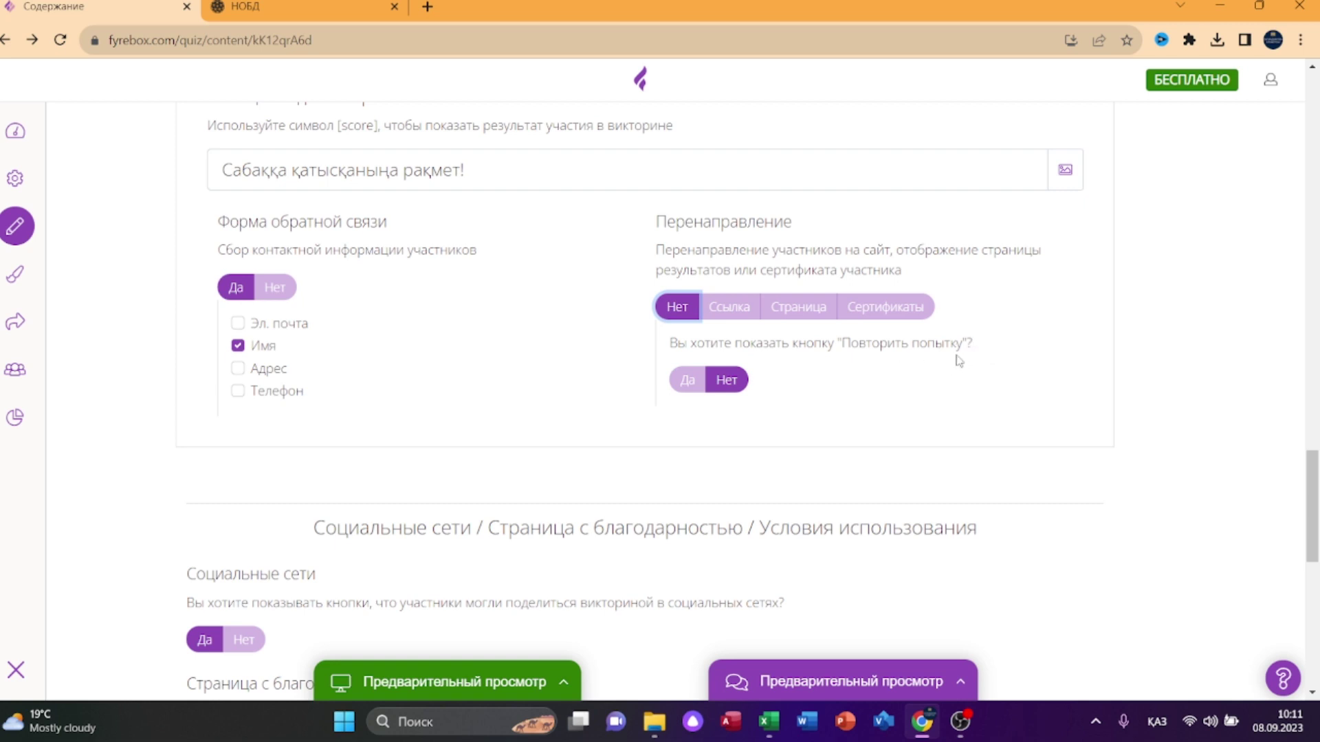
pyautogui.click(687, 381)
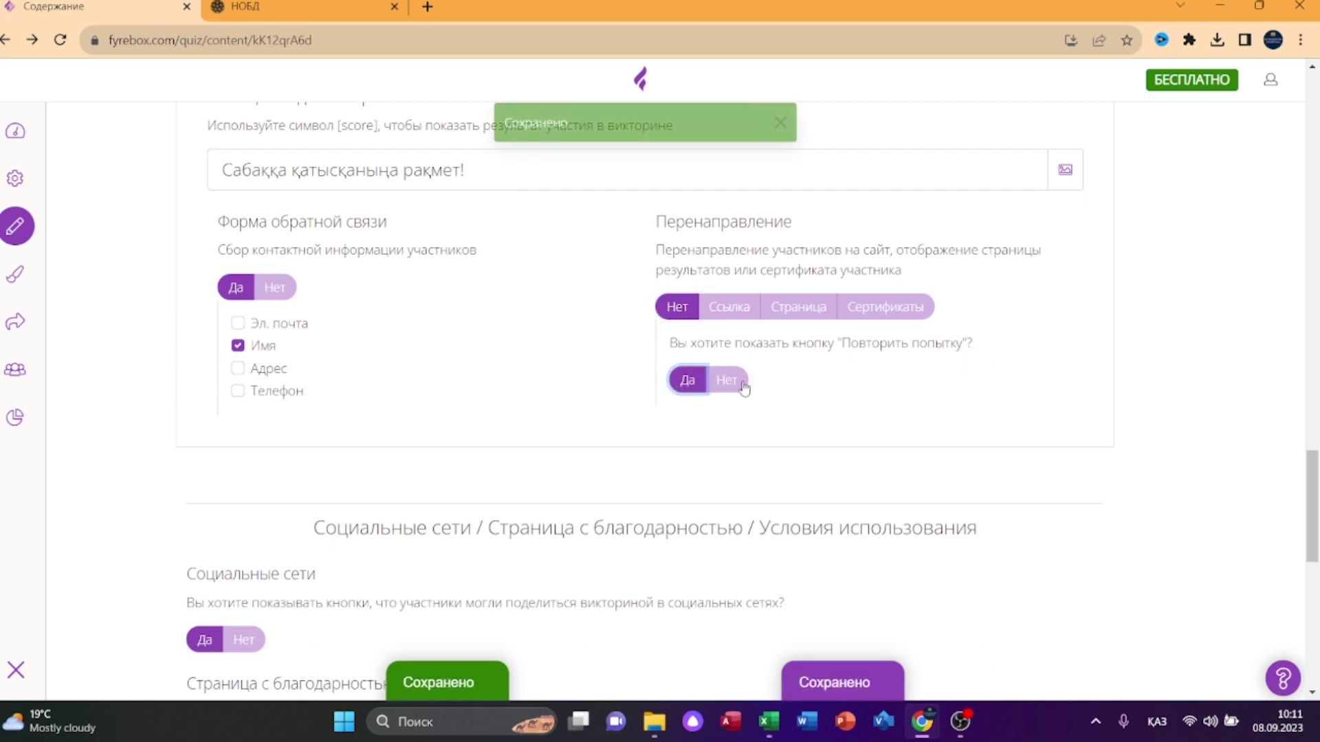
pyautogui.click(748, 387)
# Check the remaining content settings and question list, preview the classic quiz through to its fourth question, and close the preview.
pyautogui.scroll(-4, 622, 509)
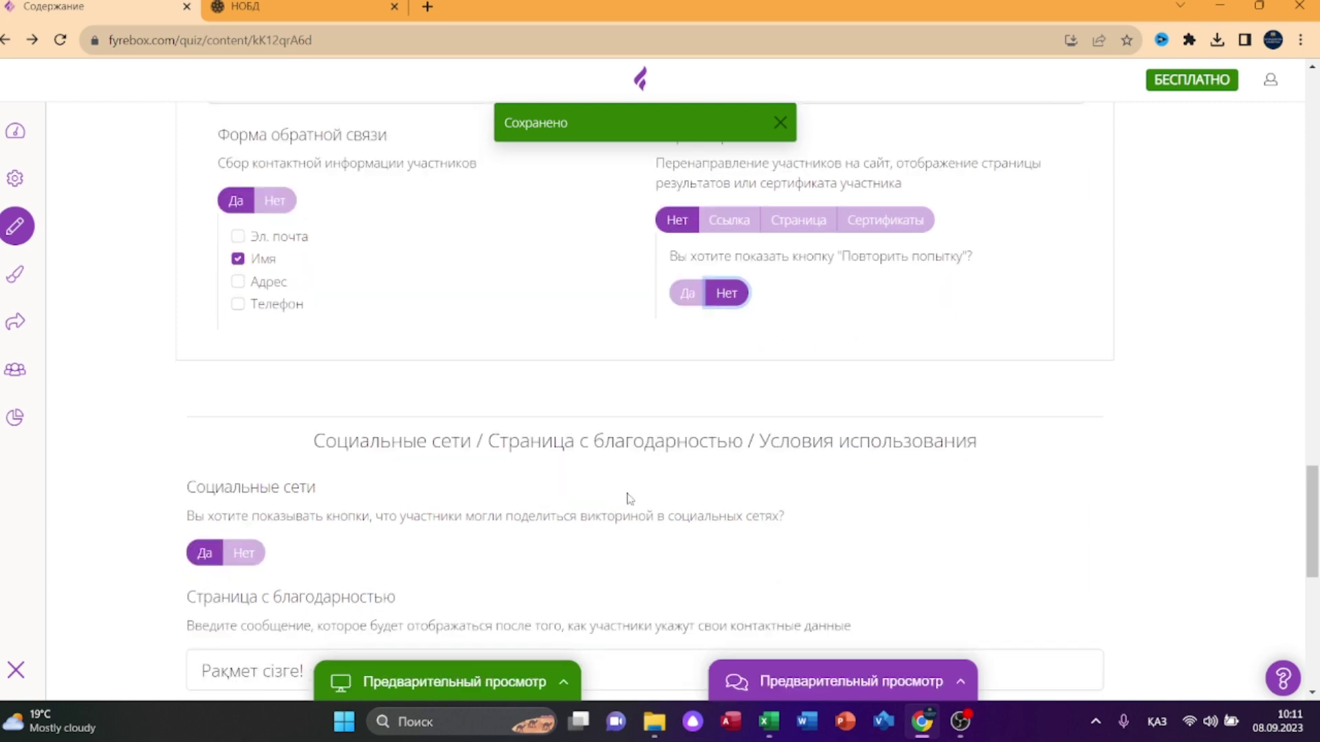
pyautogui.scroll(-2, 477, 505)
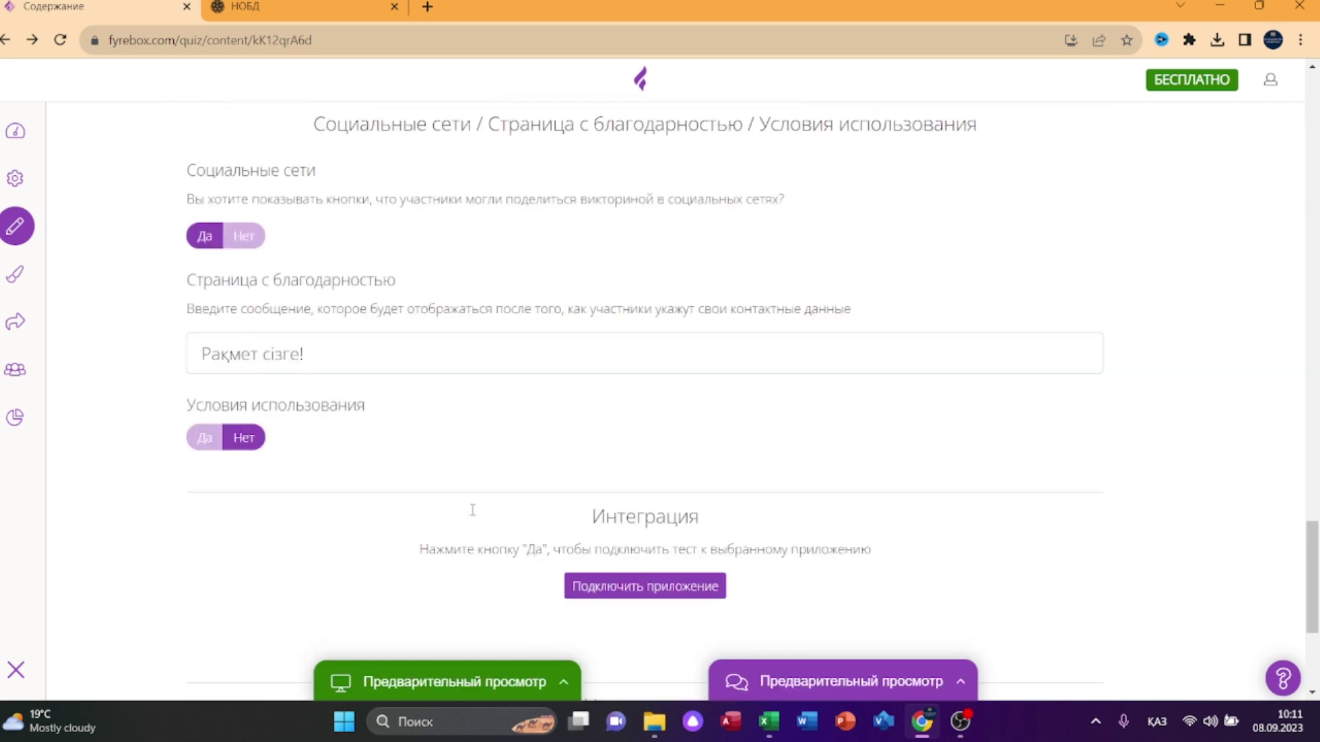
pyautogui.scroll(4, 473, 510)
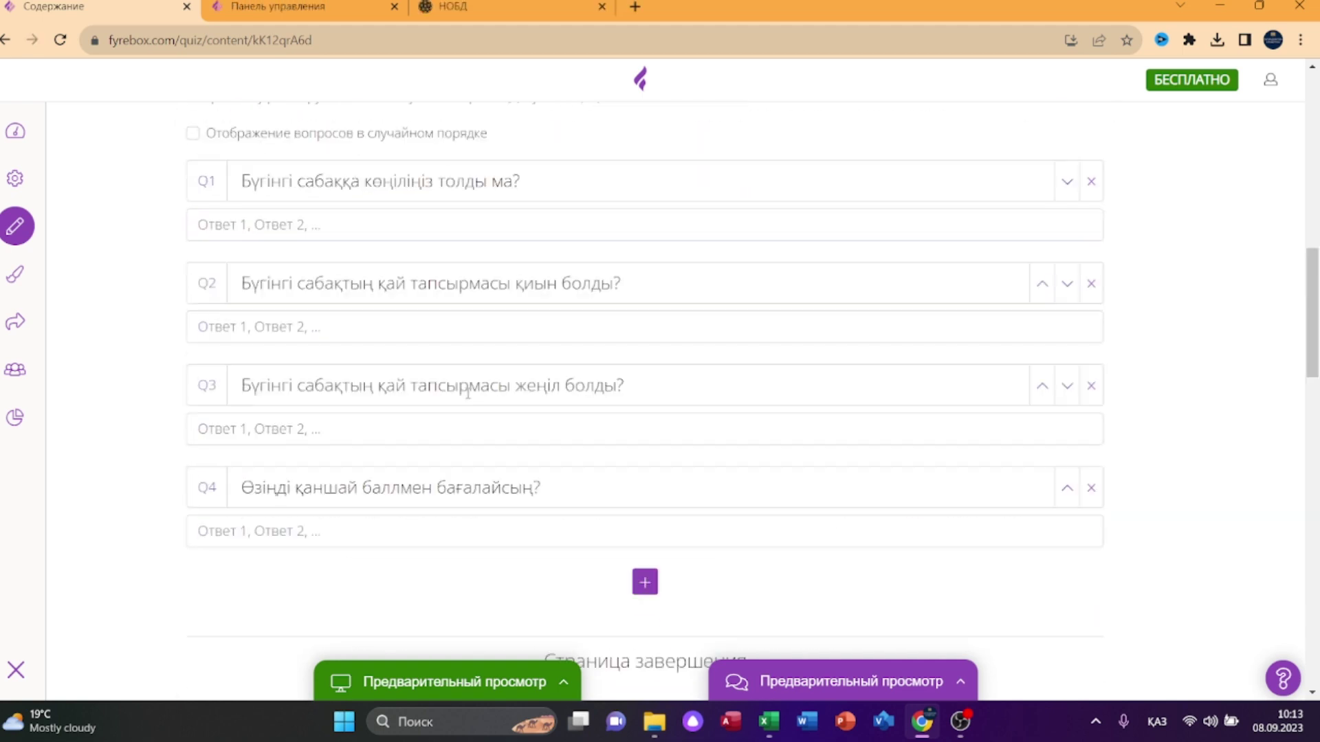
pyautogui.scroll(3, 335, 358)
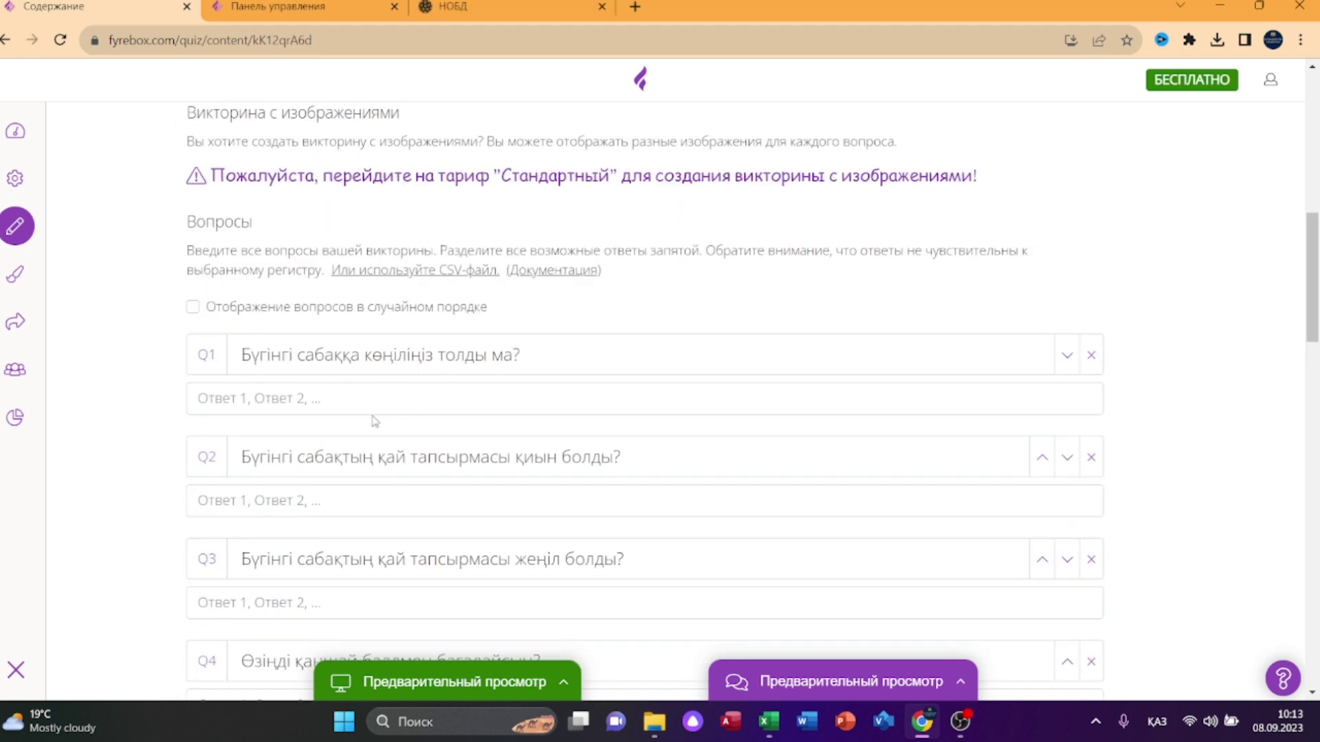
pyautogui.scroll(-3, 646, 442)
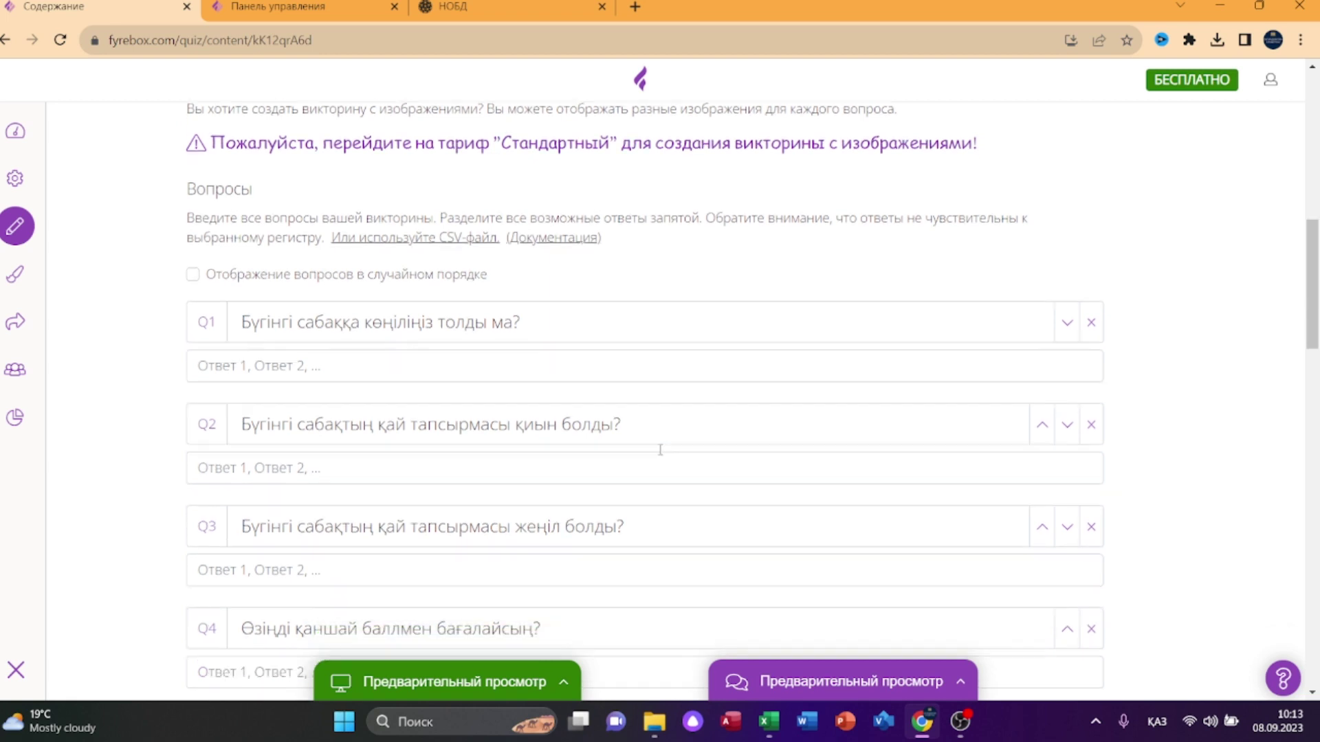
pyautogui.click(481, 680)
pyautogui.click(711, 444)
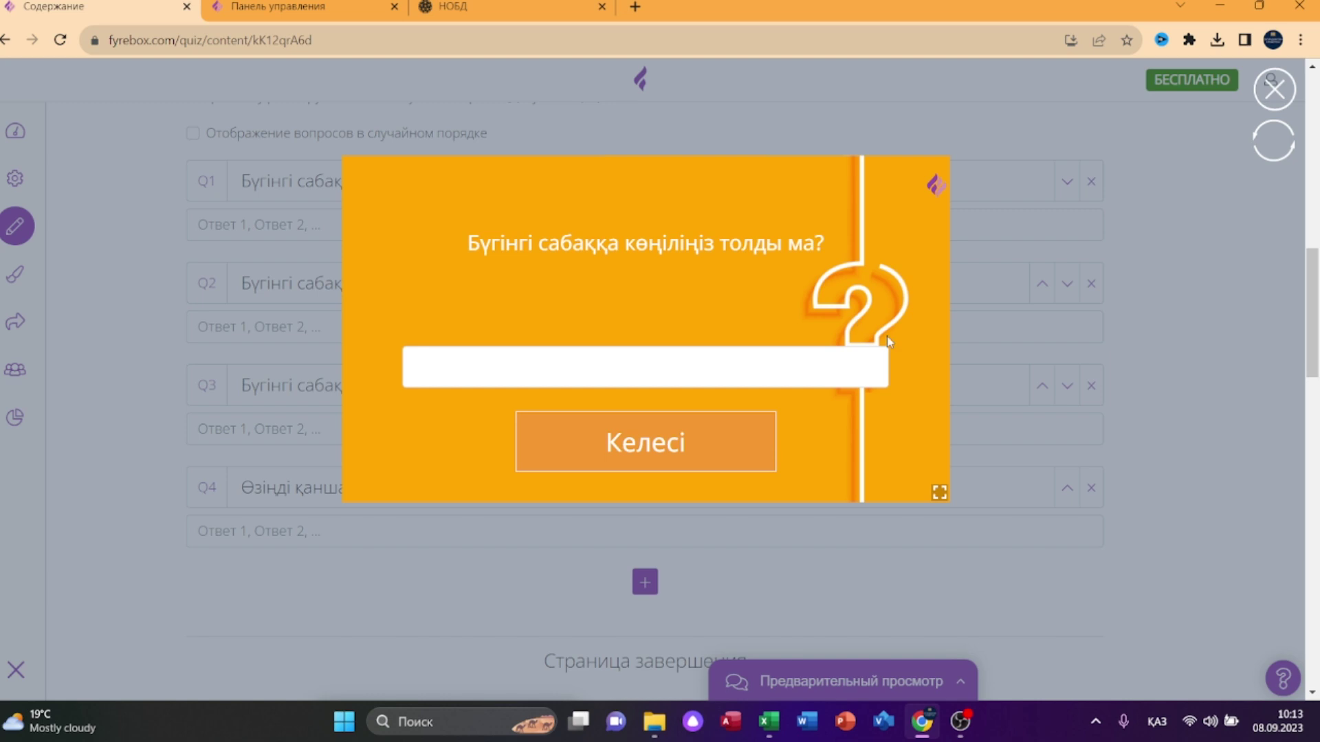
pyautogui.click(742, 422)
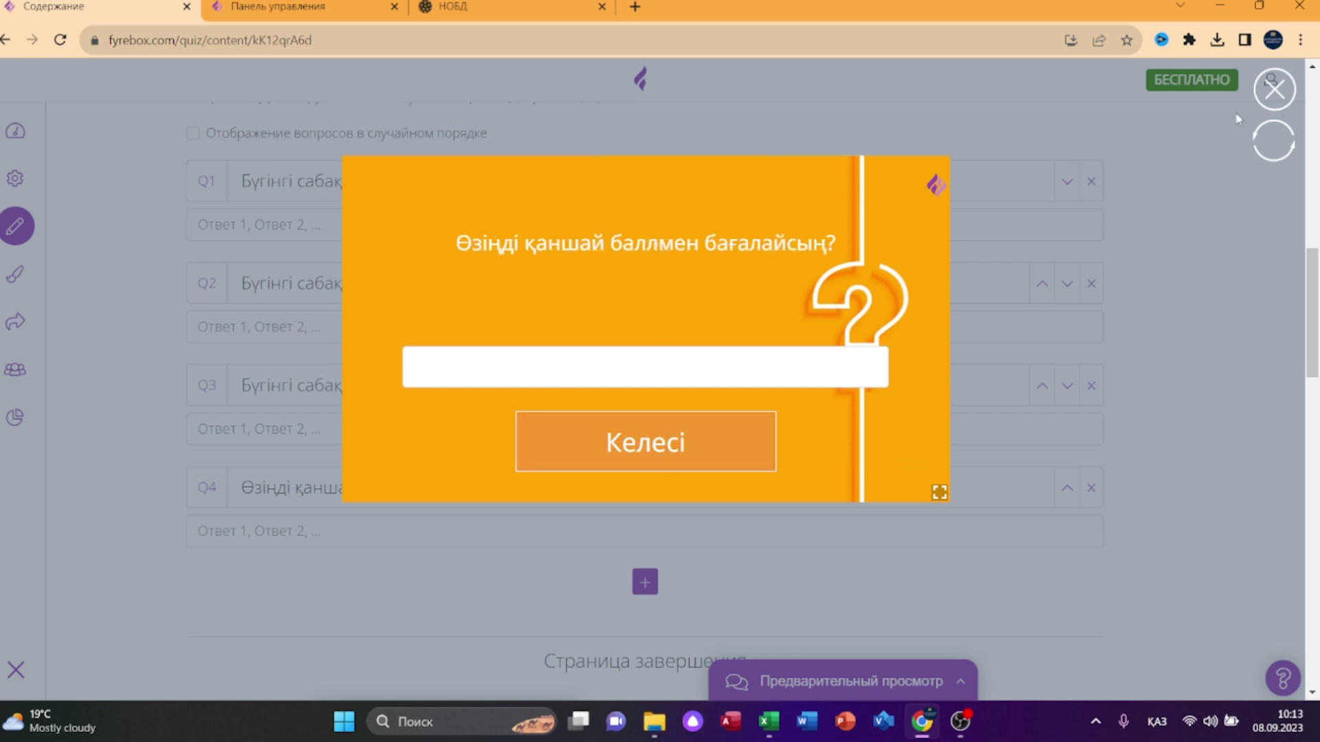
pyautogui.click(1288, 98)
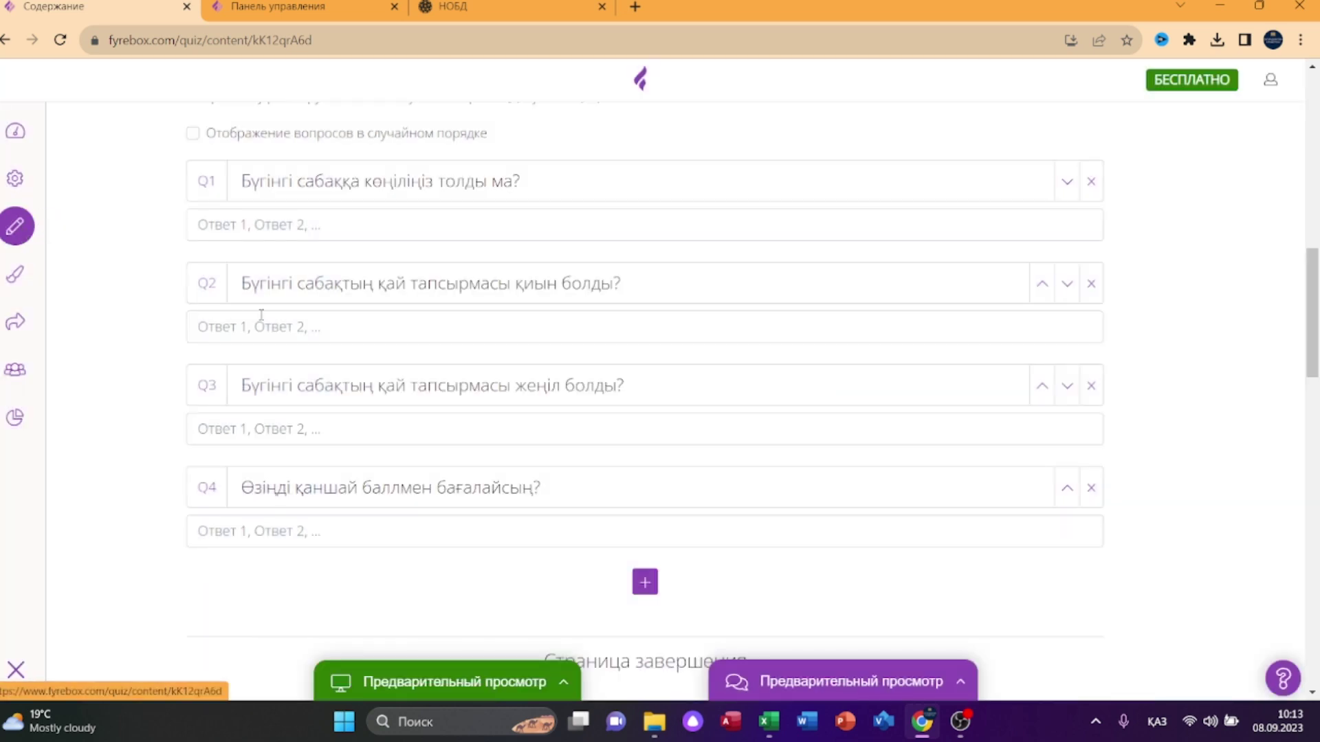
# Correct the fourth question's text to "Өзіңді қанша баллмен бағалайсың?".
pyautogui.click(356, 490)
pyautogui.press('BackSpace')
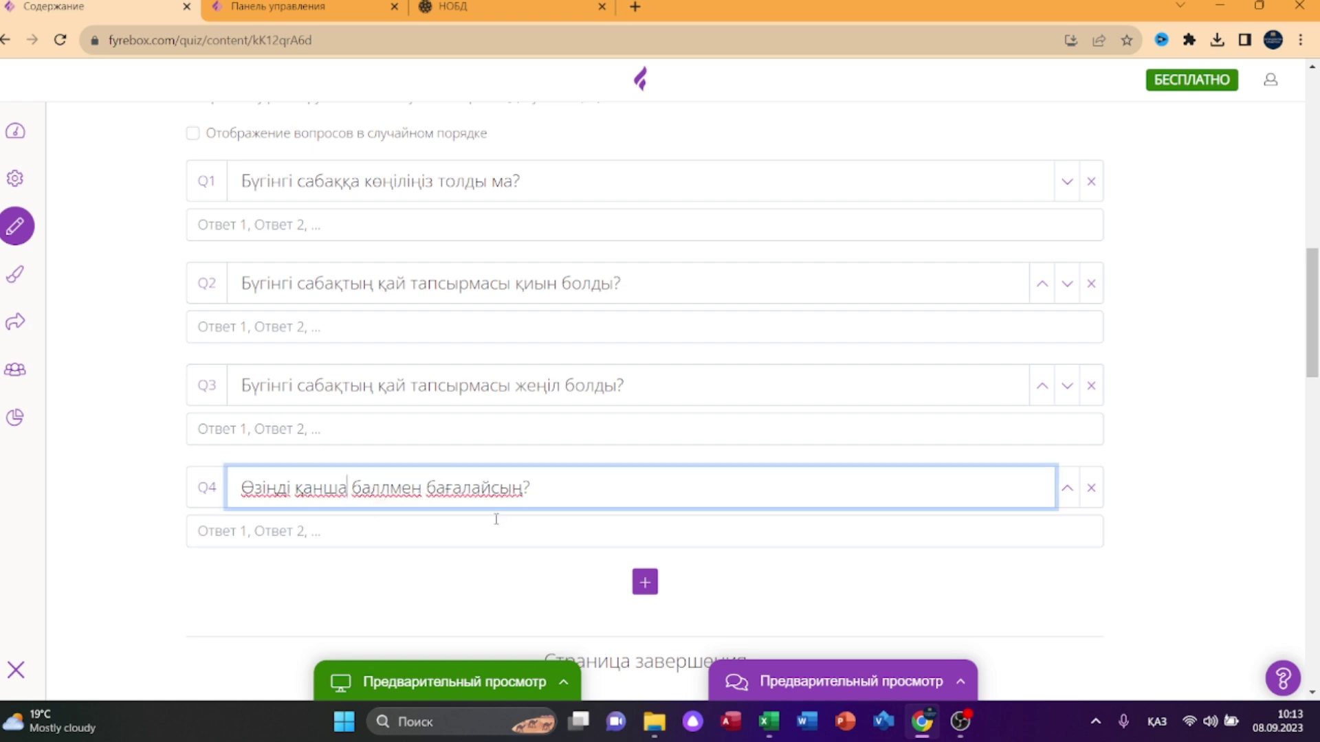
pyautogui.scroll(-5, 511, 419)
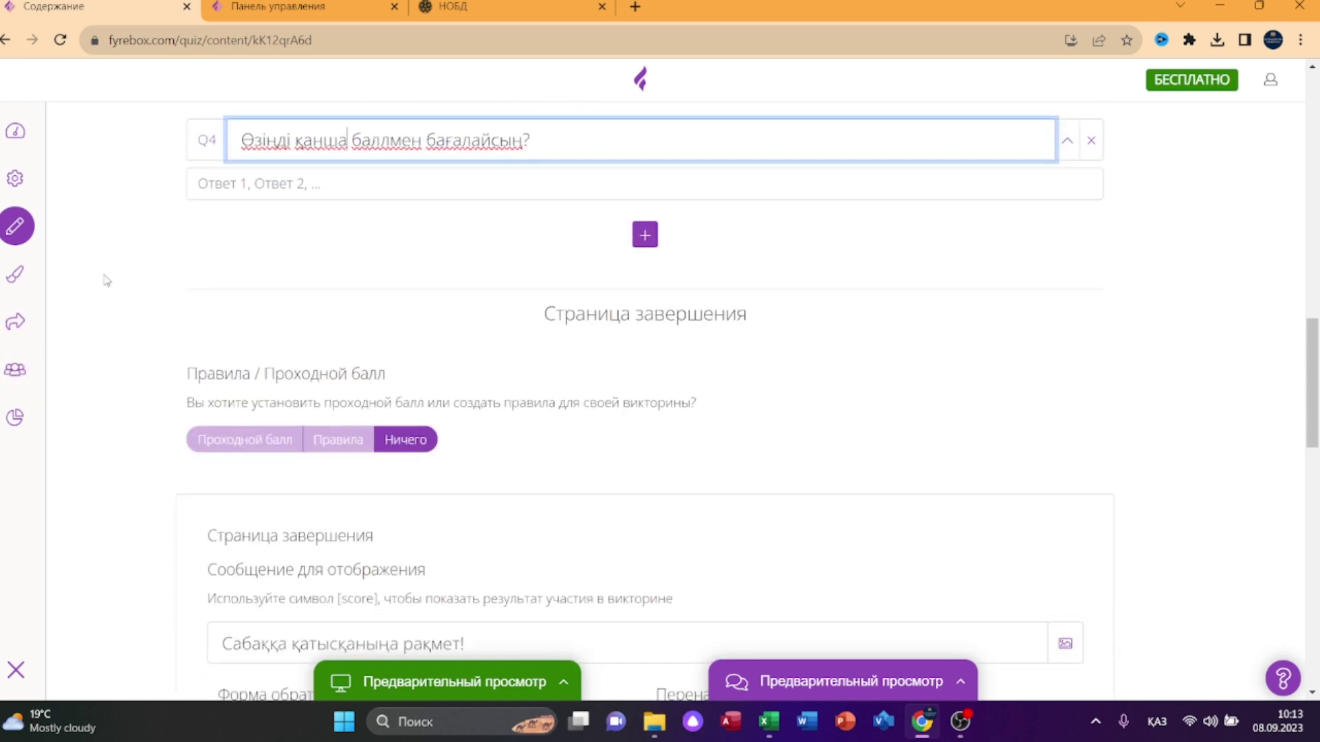
# Open the quiz's theme design and examine how the start page and quiz page look.
pyautogui.click(15, 273)
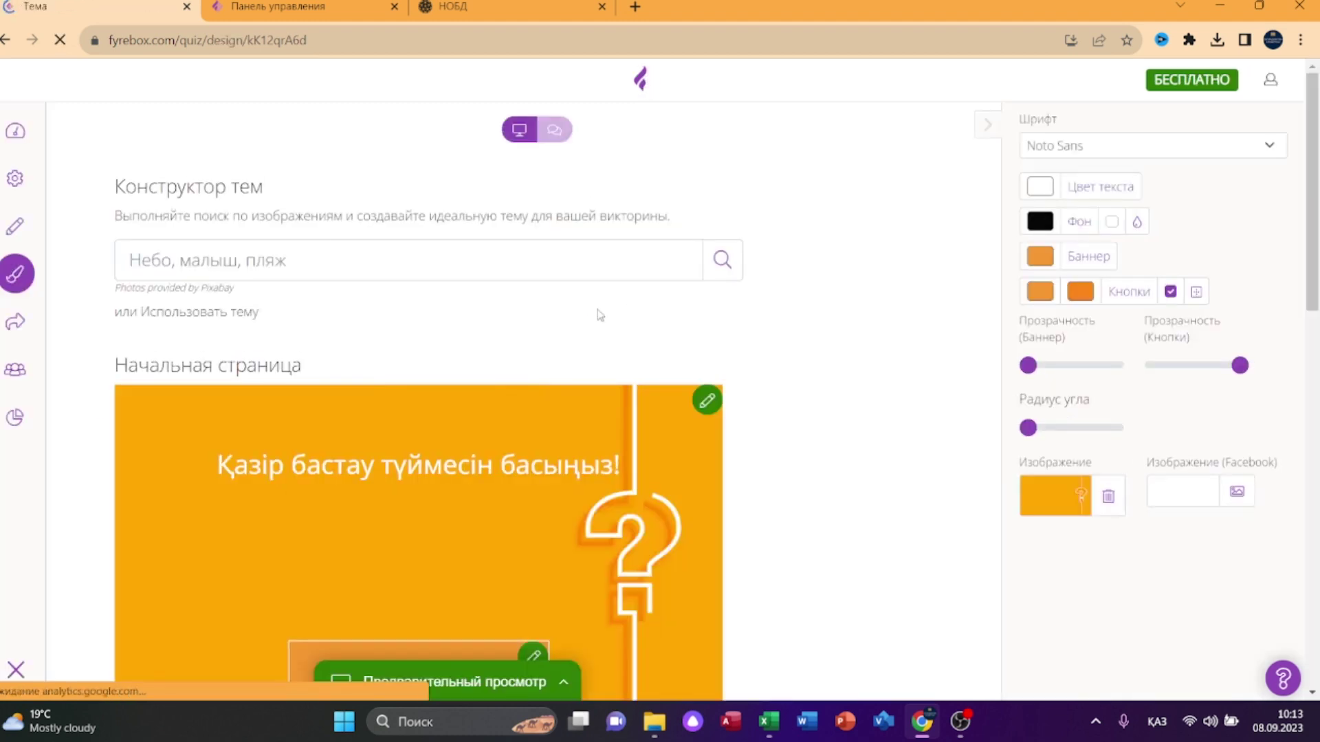
pyautogui.scroll(-2, 567, 410)
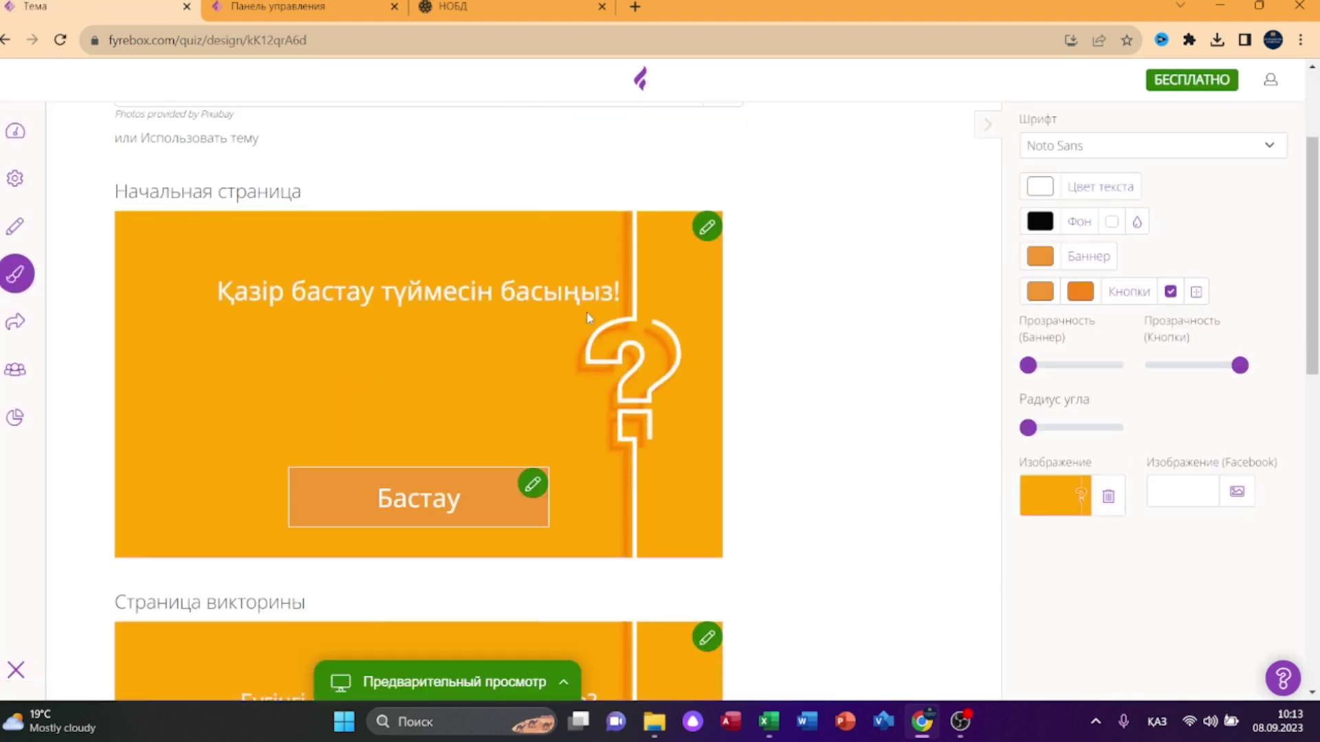
pyautogui.scroll(-10, 270, 385)
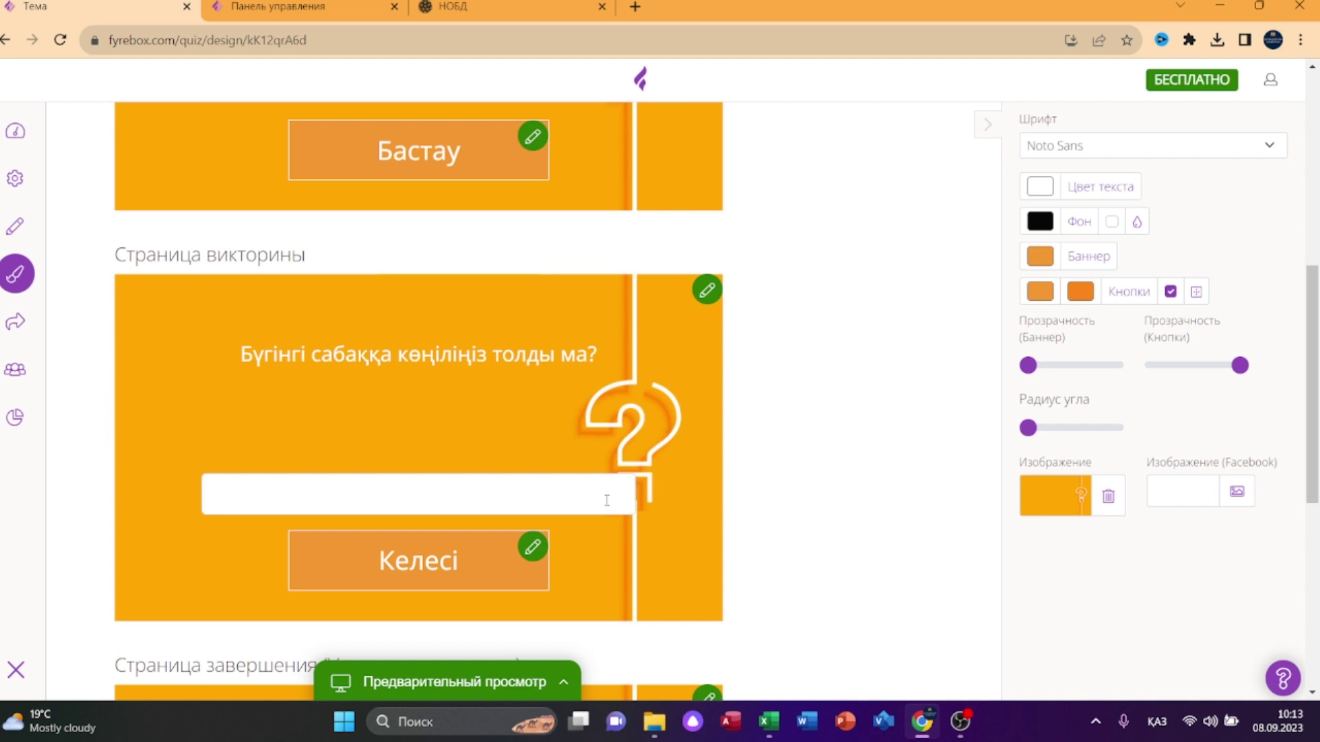
pyautogui.scroll(7, 697, 515)
pyautogui.scroll(5, 850, 493)
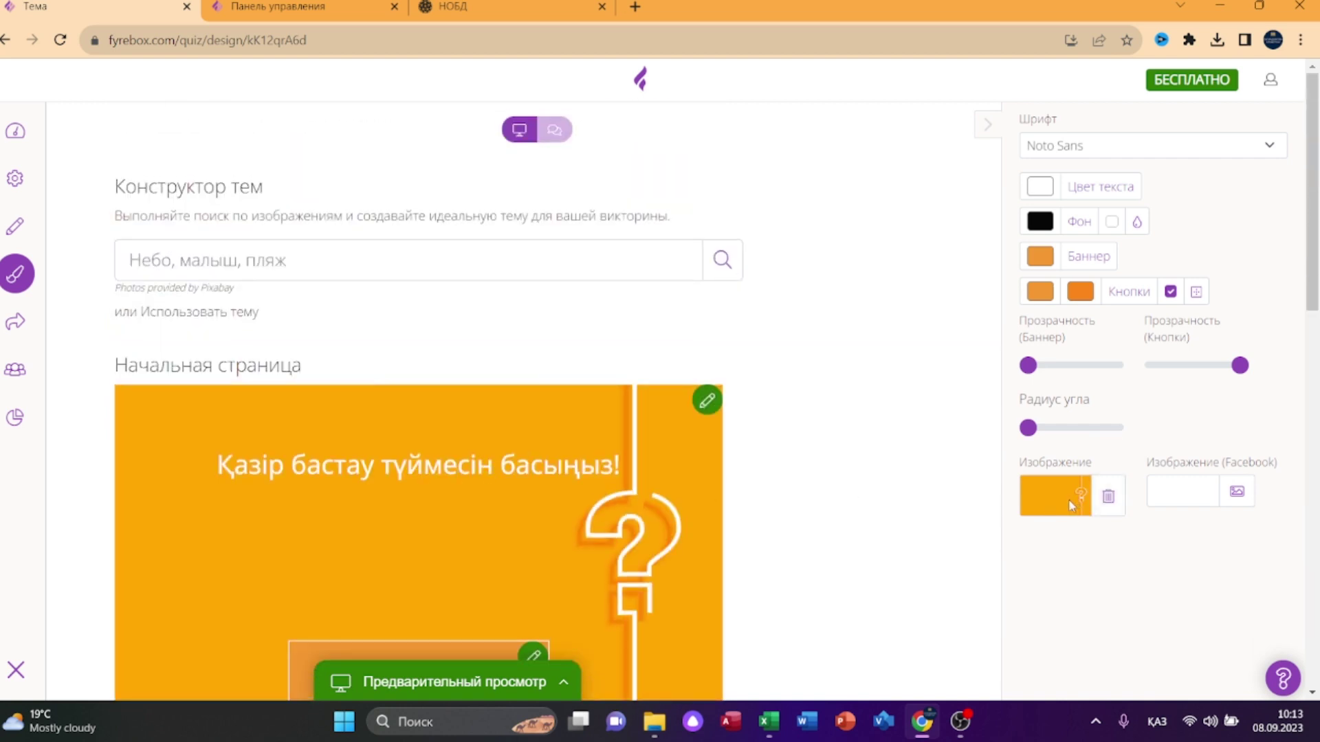
pyautogui.click(1236, 491)
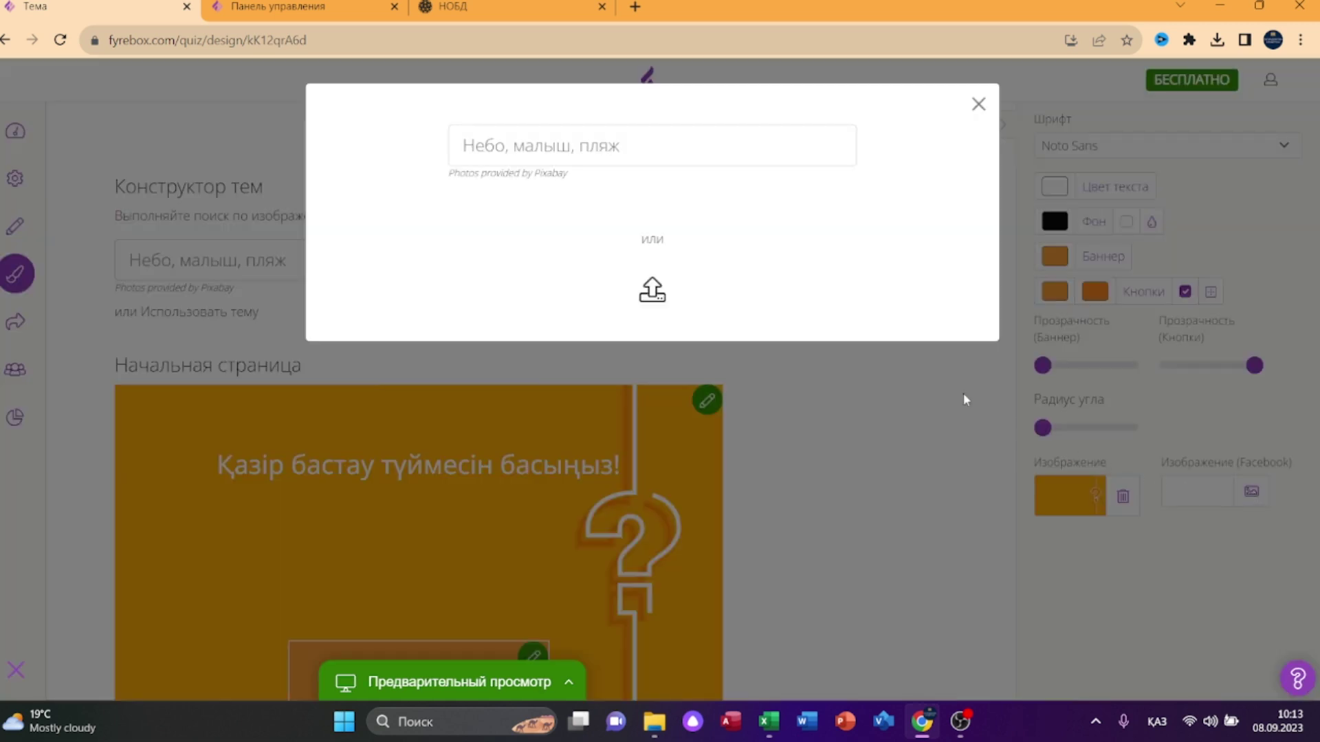
pyautogui.click(652, 284)
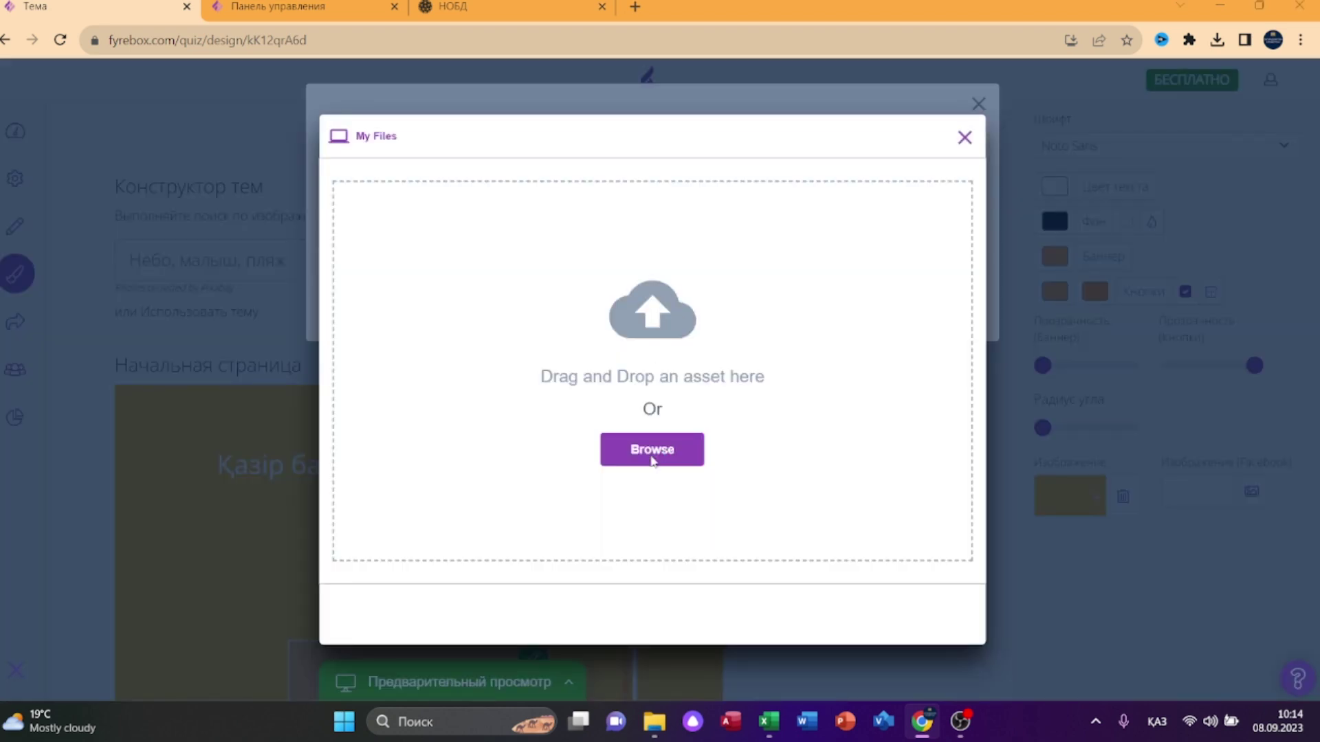
pyautogui.click(652, 458)
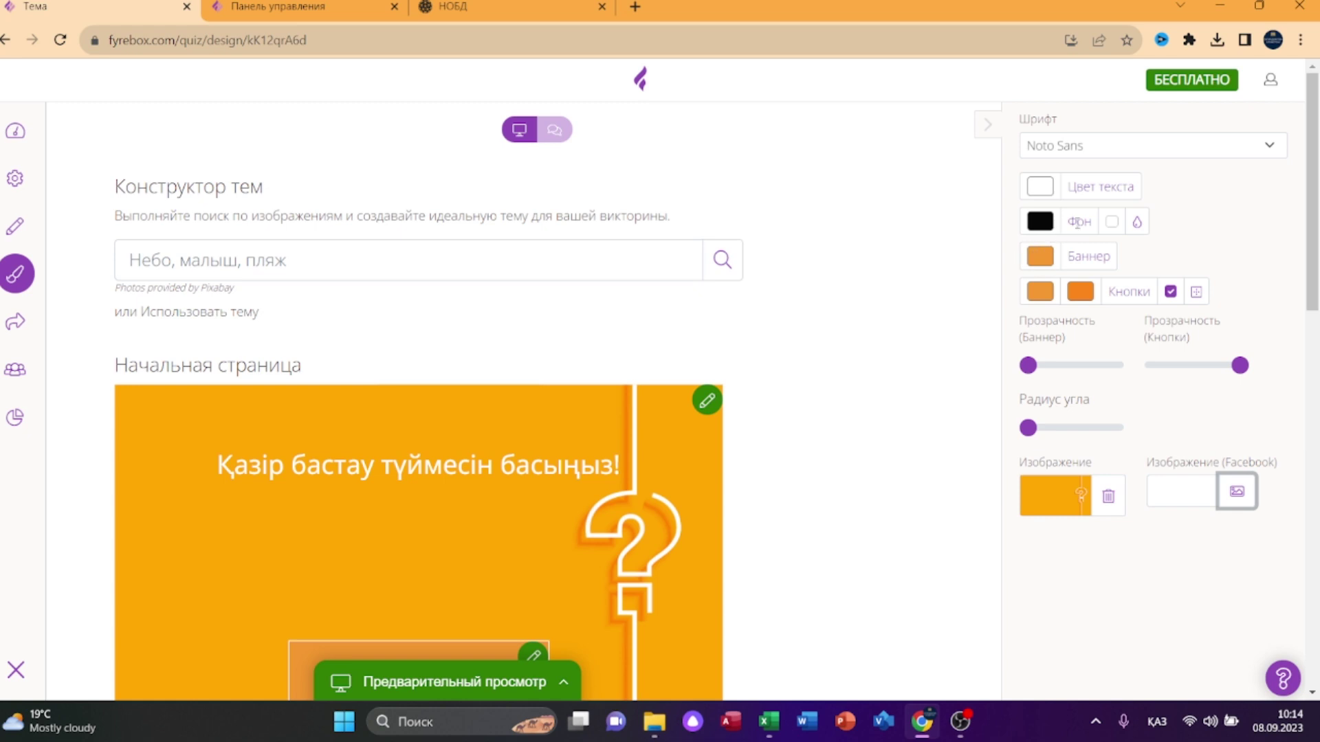
# Change the theme's banner colour to pinkish red and raise the banner transparency slider to about the middle.
pyautogui.click(1042, 259)
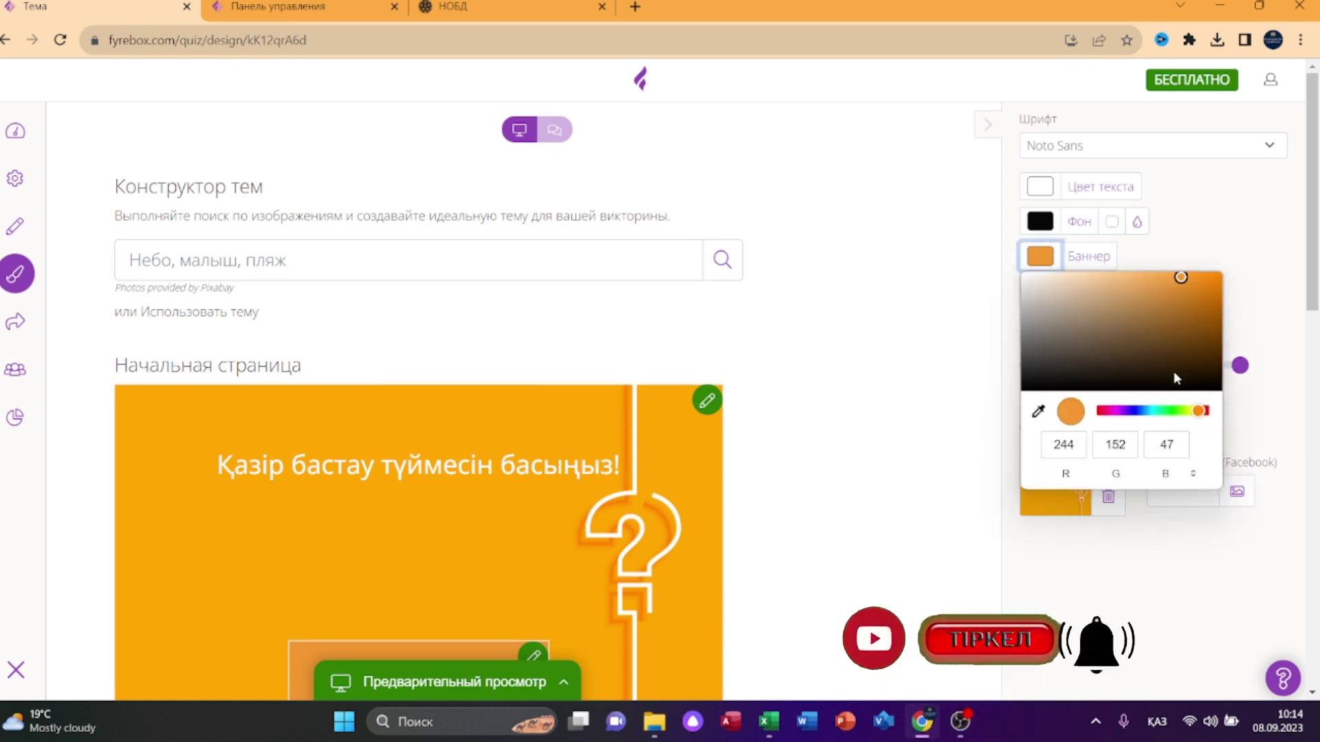
pyautogui.click(1107, 410)
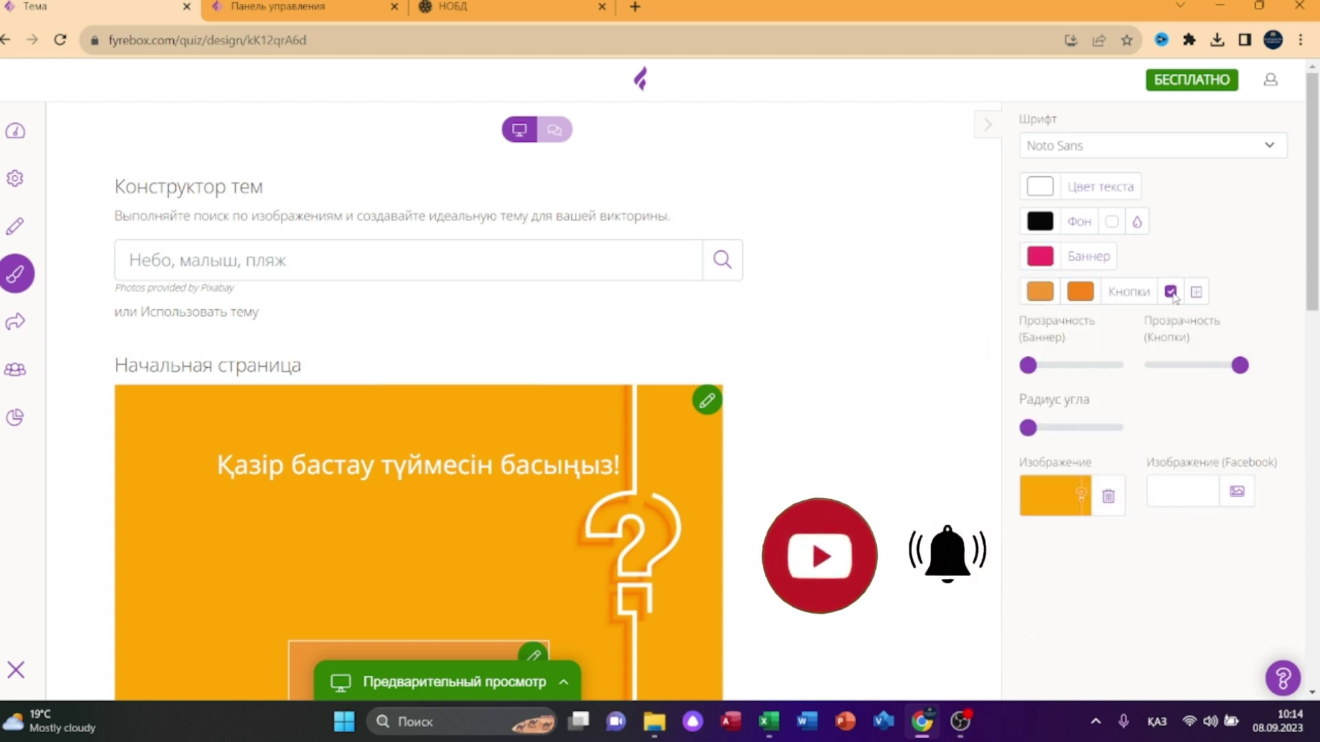
pyautogui.click(1081, 292)
pyautogui.click(1147, 360)
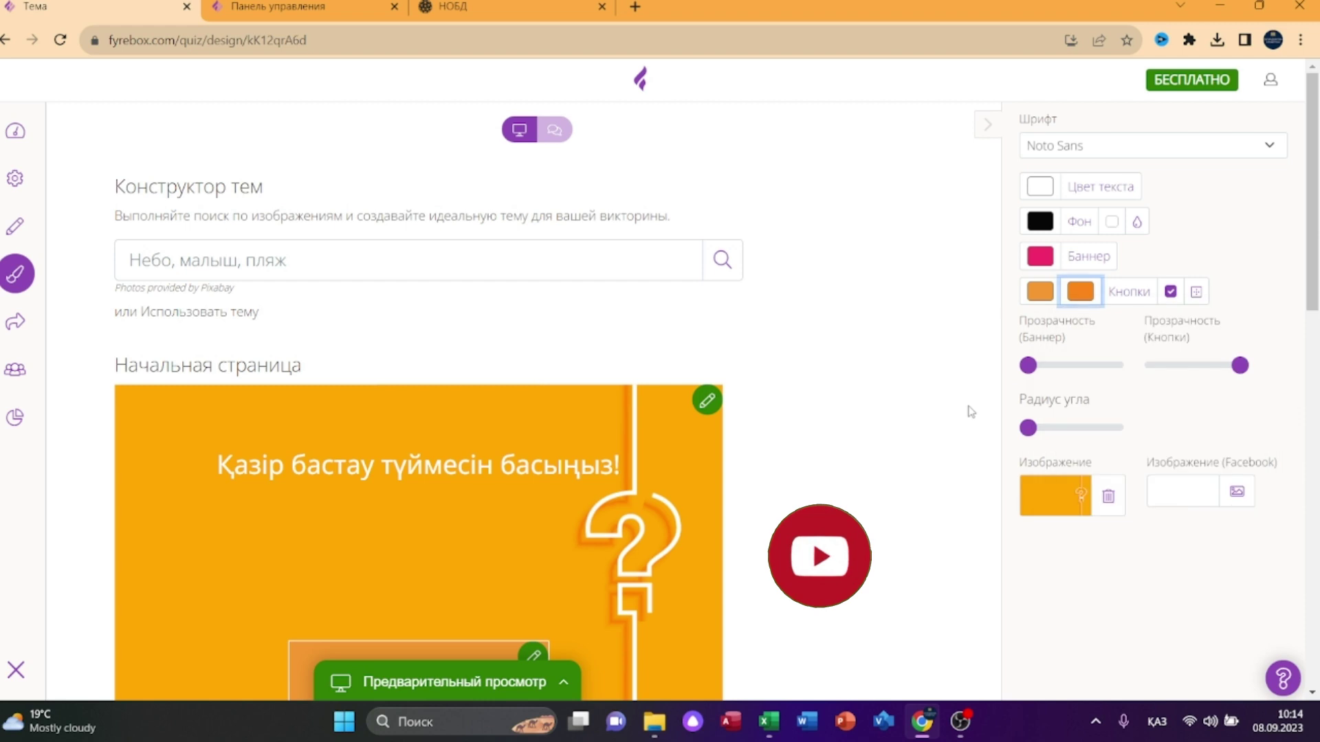
pyautogui.moveTo(1027, 365); pyautogui.dragTo(1070, 372)
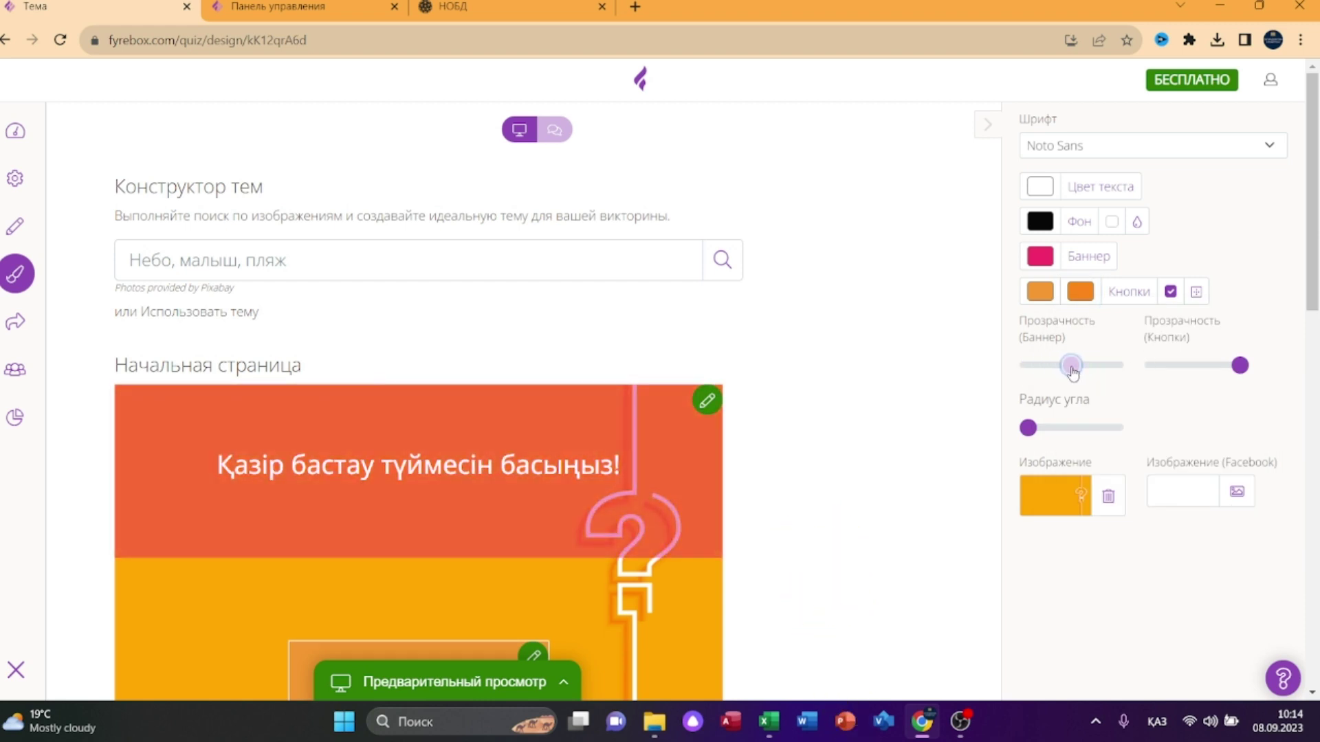
# Set the theme's corner radius to the maximum and lower the button transparency slider slightly.
pyautogui.moveTo(1028, 427); pyautogui.dragTo(1076, 435)
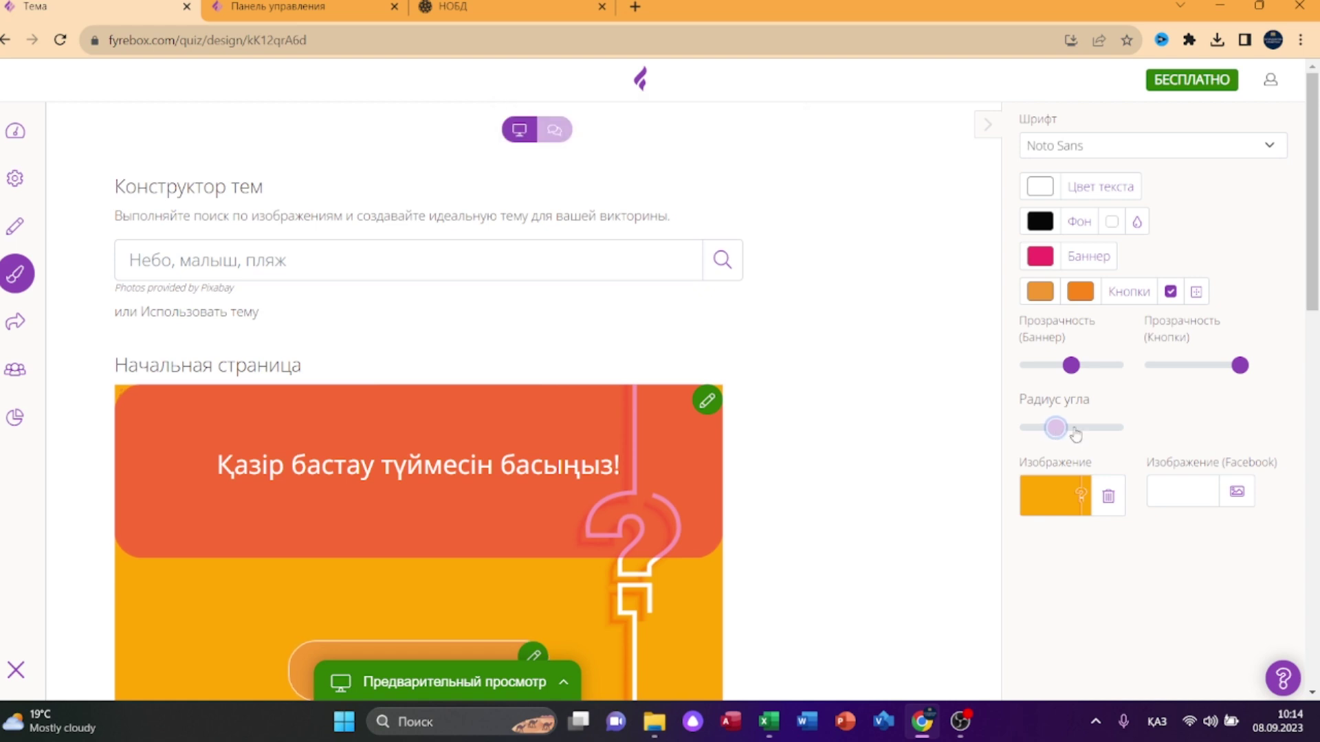
pyautogui.moveTo(1240, 365)
pyautogui.mouseDown()
pyautogui.moveTo(1200, 368)
pyautogui.moveTo(1230, 371)
pyautogui.mouseUp()
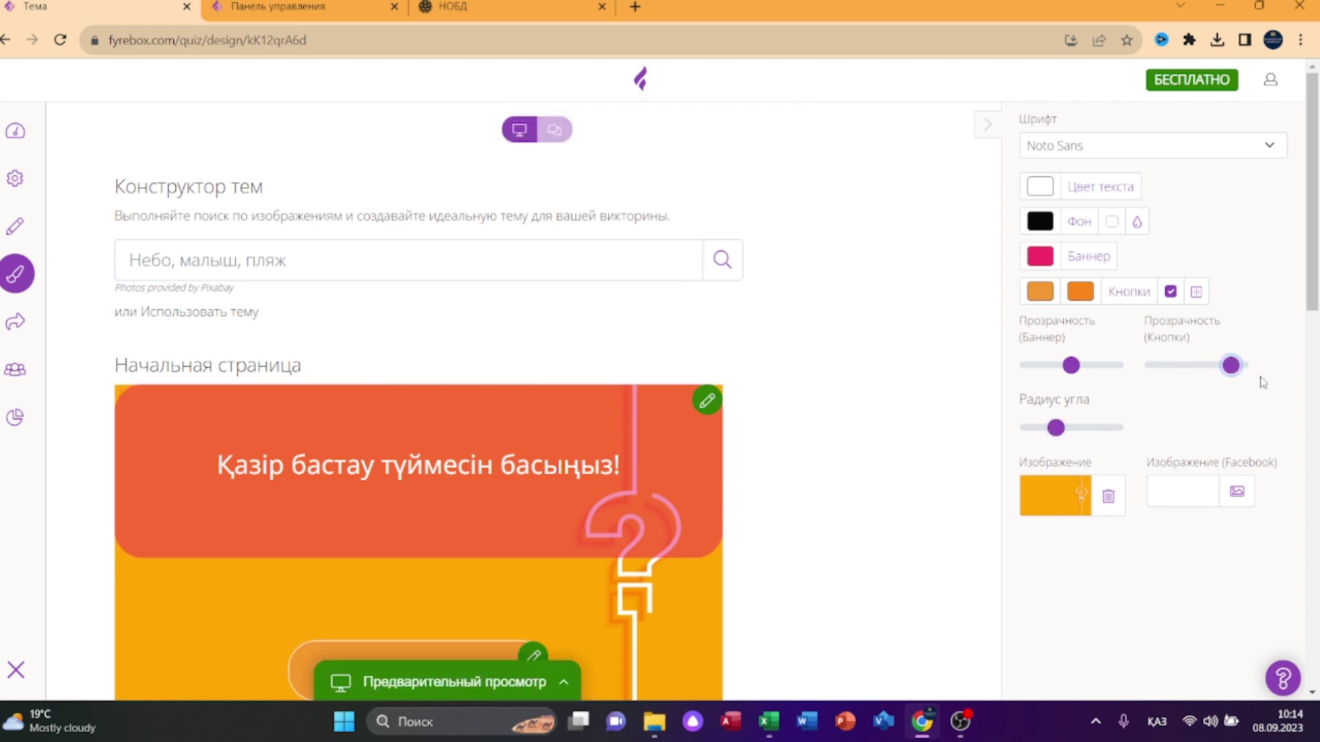
pyautogui.scroll(-5, 1263, 426)
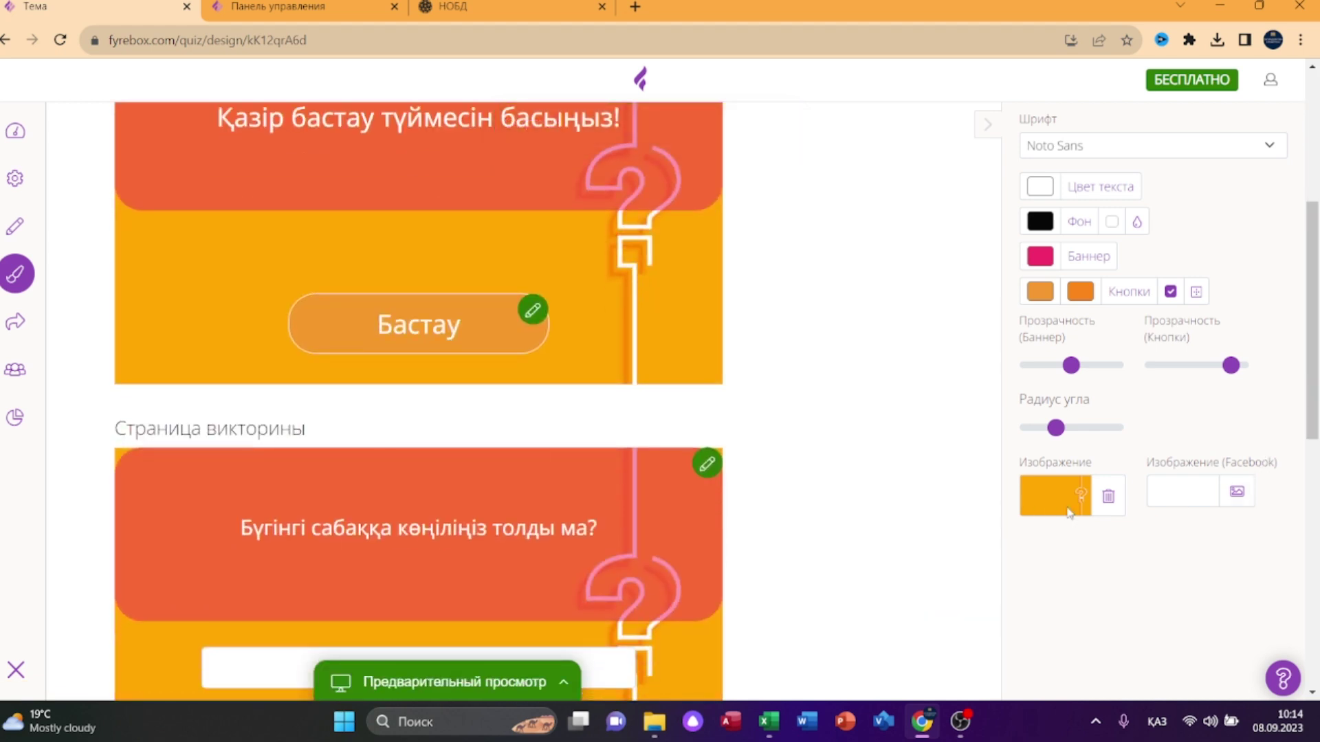
pyautogui.scroll(1, 1130, 497)
pyautogui.moveTo(1051, 430); pyautogui.dragTo(1115, 427)
# Continue from the theme design to the sharing page and open the classic quiz link in a new tab.
pyautogui.scroll(-9, 634, 488)
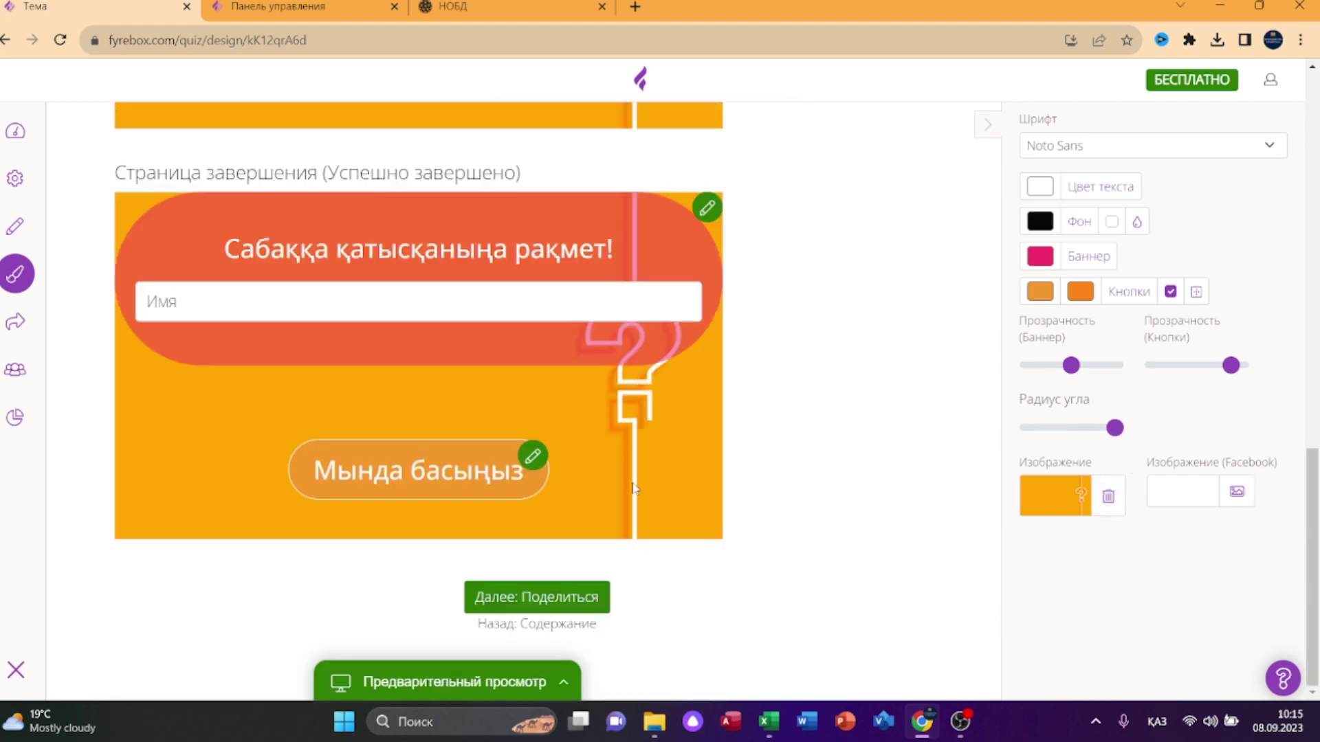
pyautogui.click(568, 608)
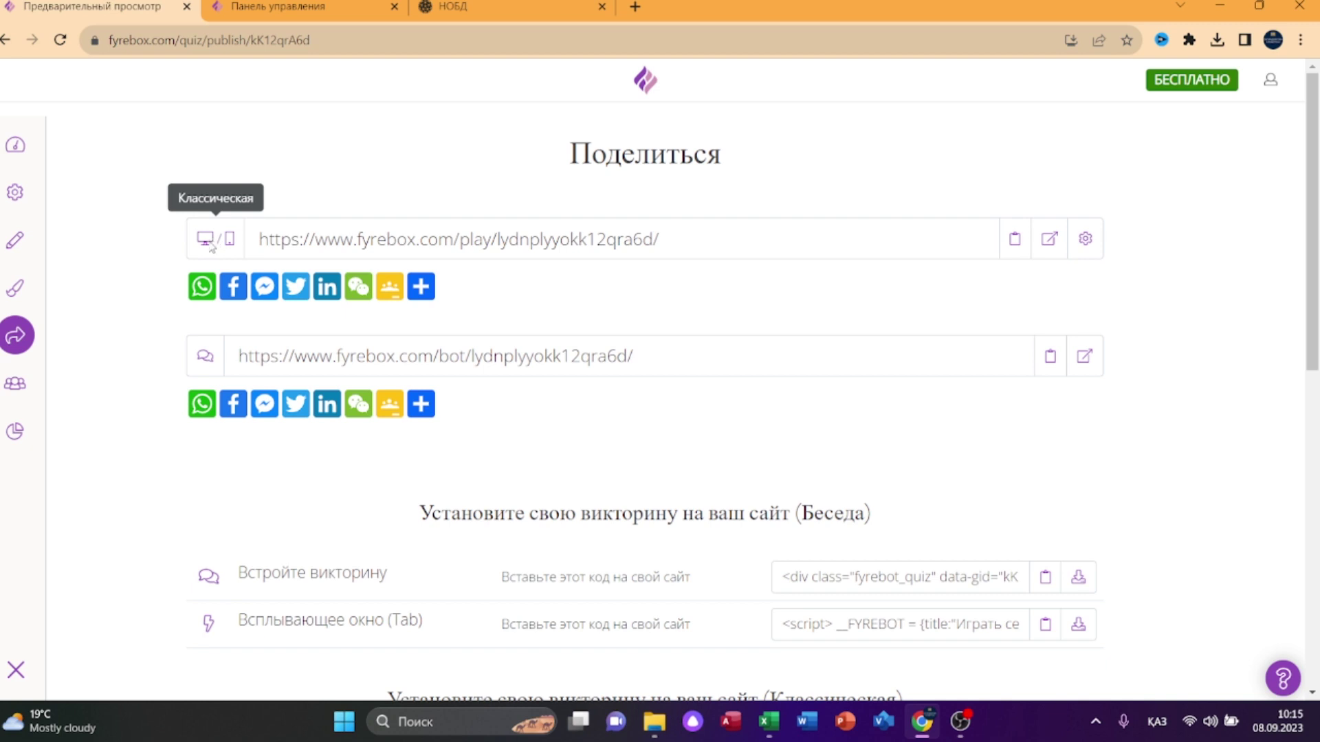
pyautogui.click(1051, 240)
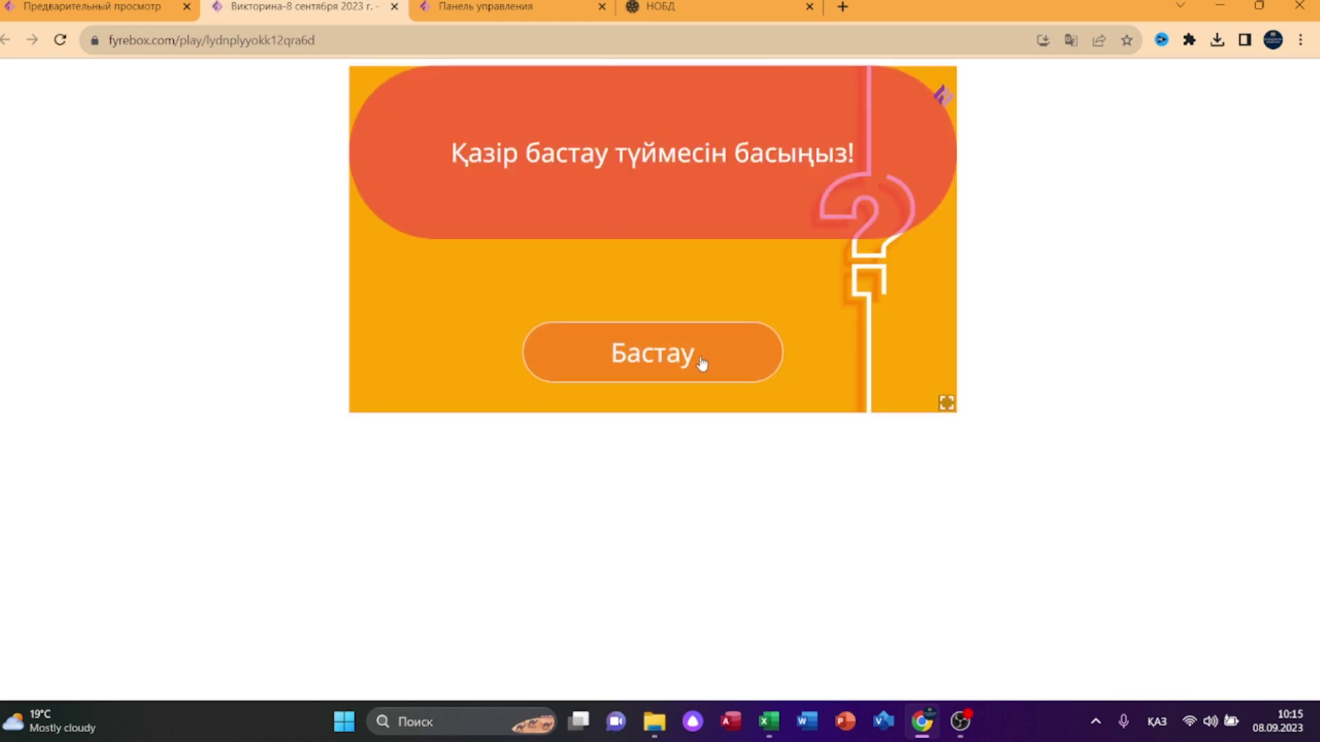
# Start the classic quiz and answer "Бүгінгі сабаққа көңіліңіз толды ма?" with "Әрине".
pyautogui.click(701, 364)
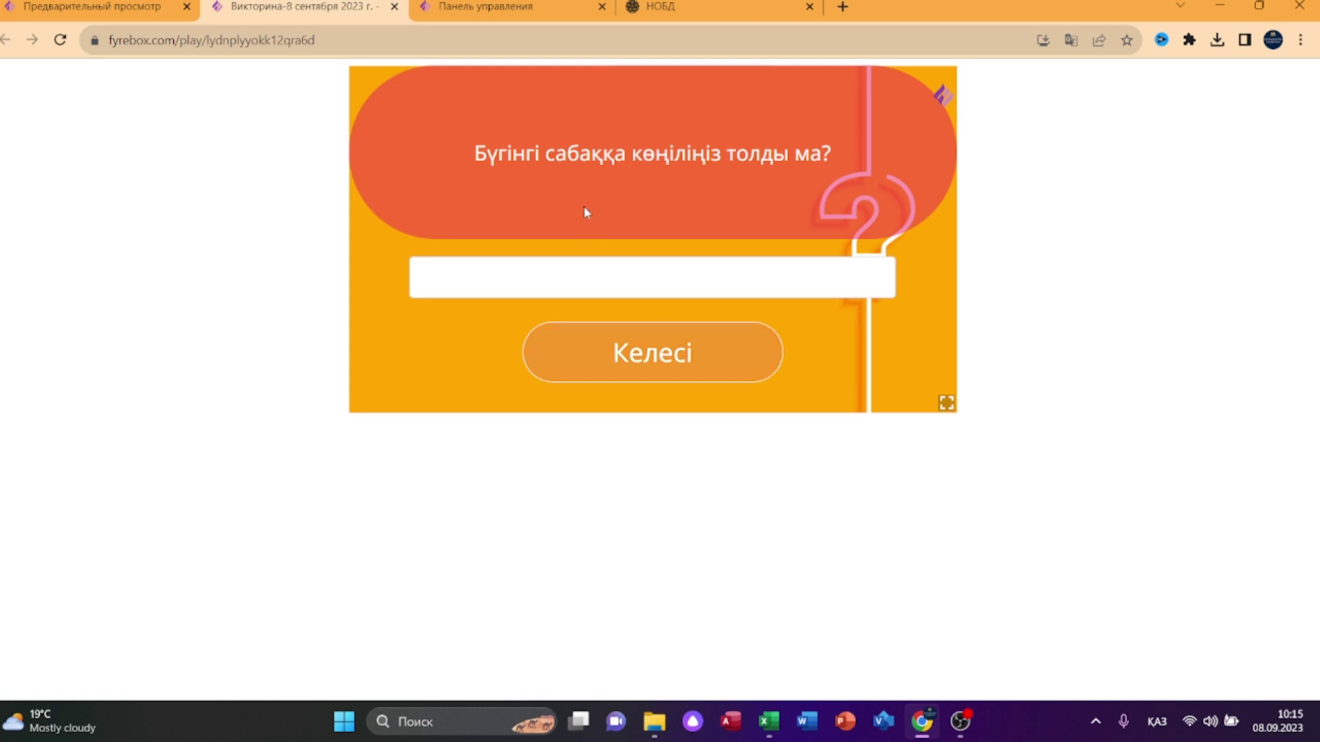
pyautogui.click(577, 290)
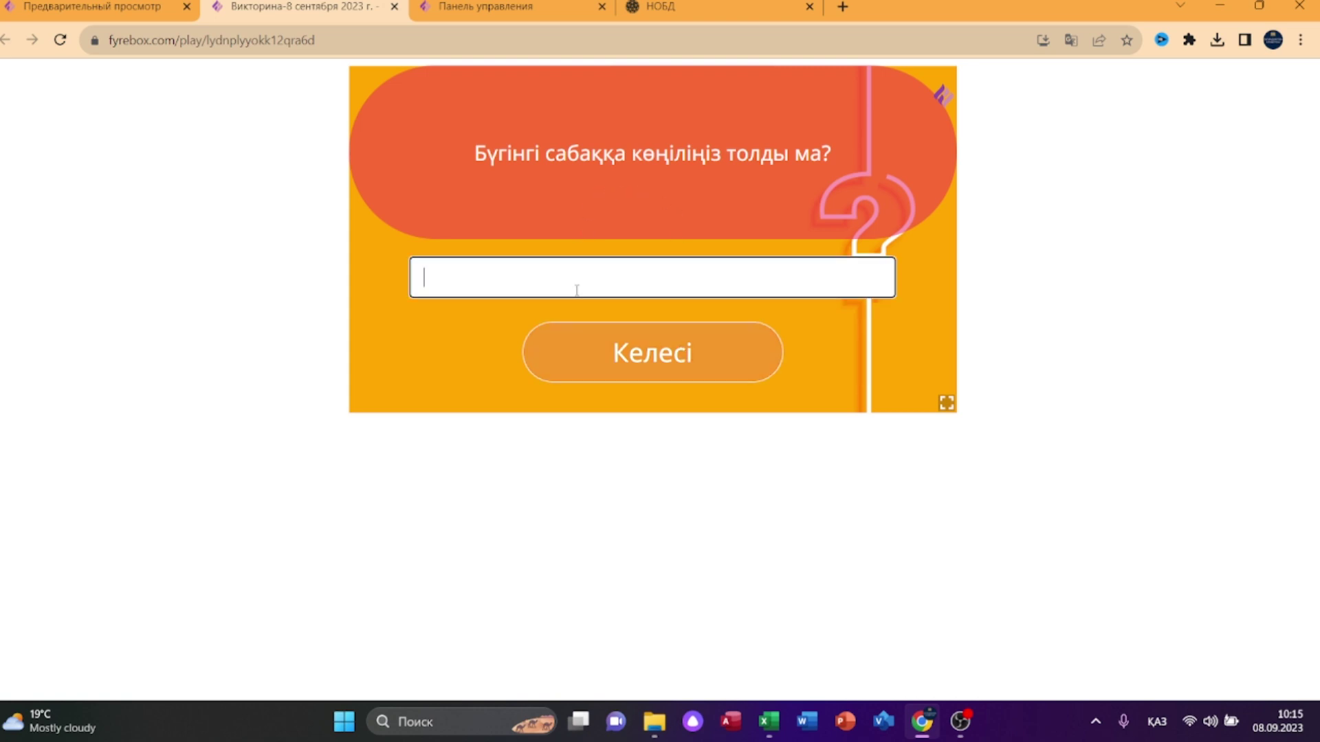
pyautogui.write('Әрине')
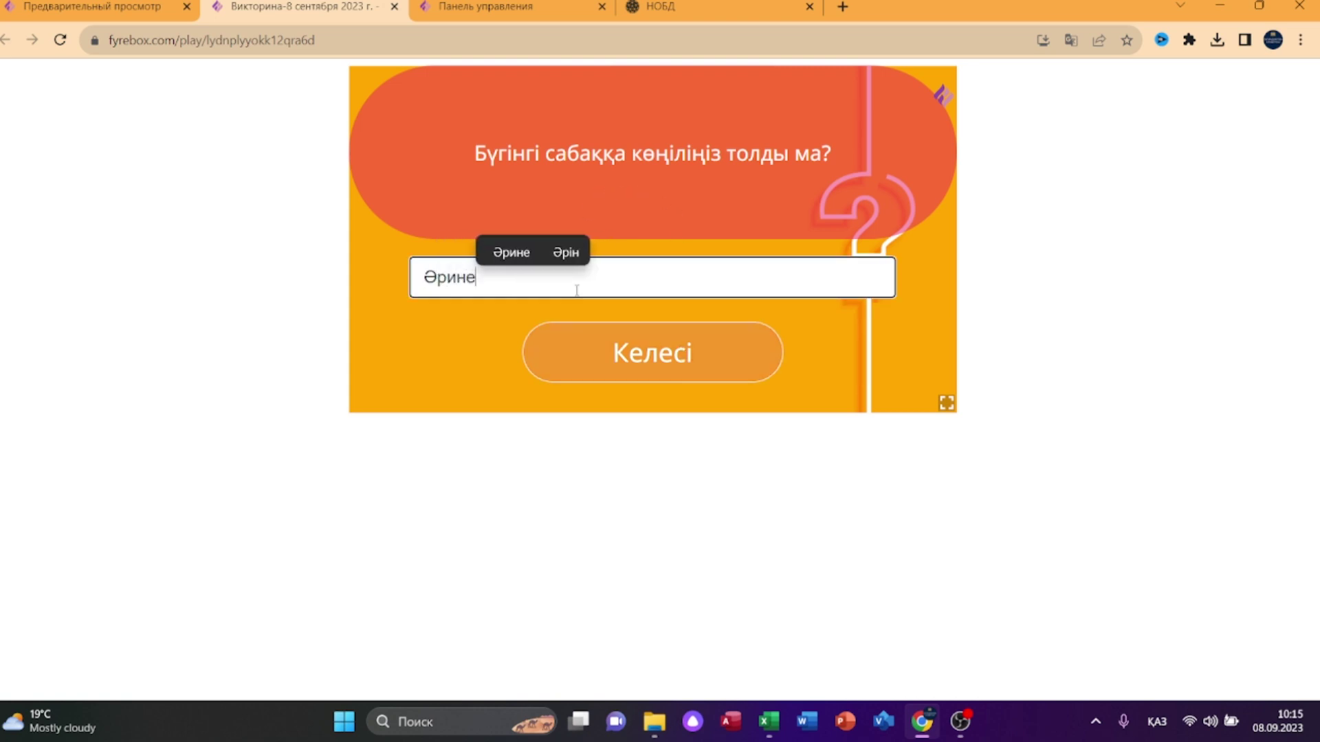
pyautogui.press('Return')
# Return to the sharing page, open the conversational bot link in a new tab and close the classic quiz tab.
pyautogui.hotkey('ctrl', 'Tab')
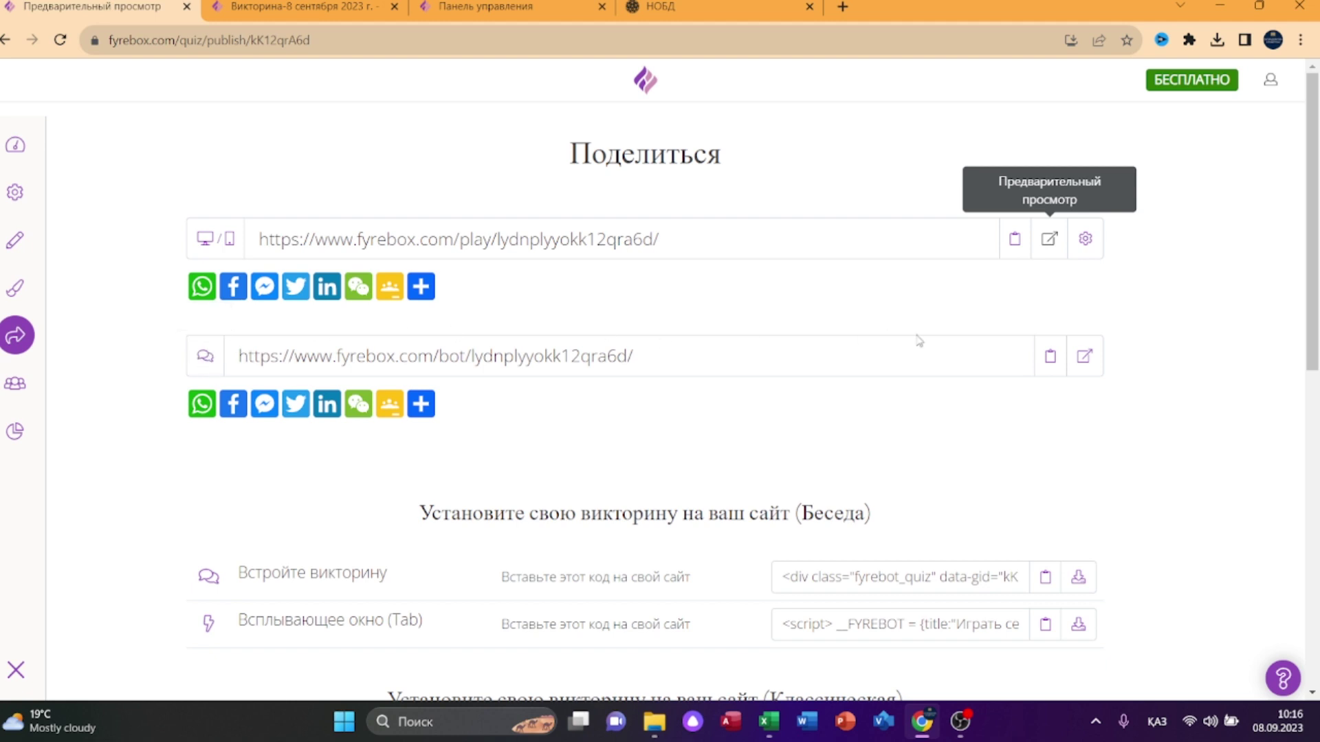
pyautogui.click(1088, 358)
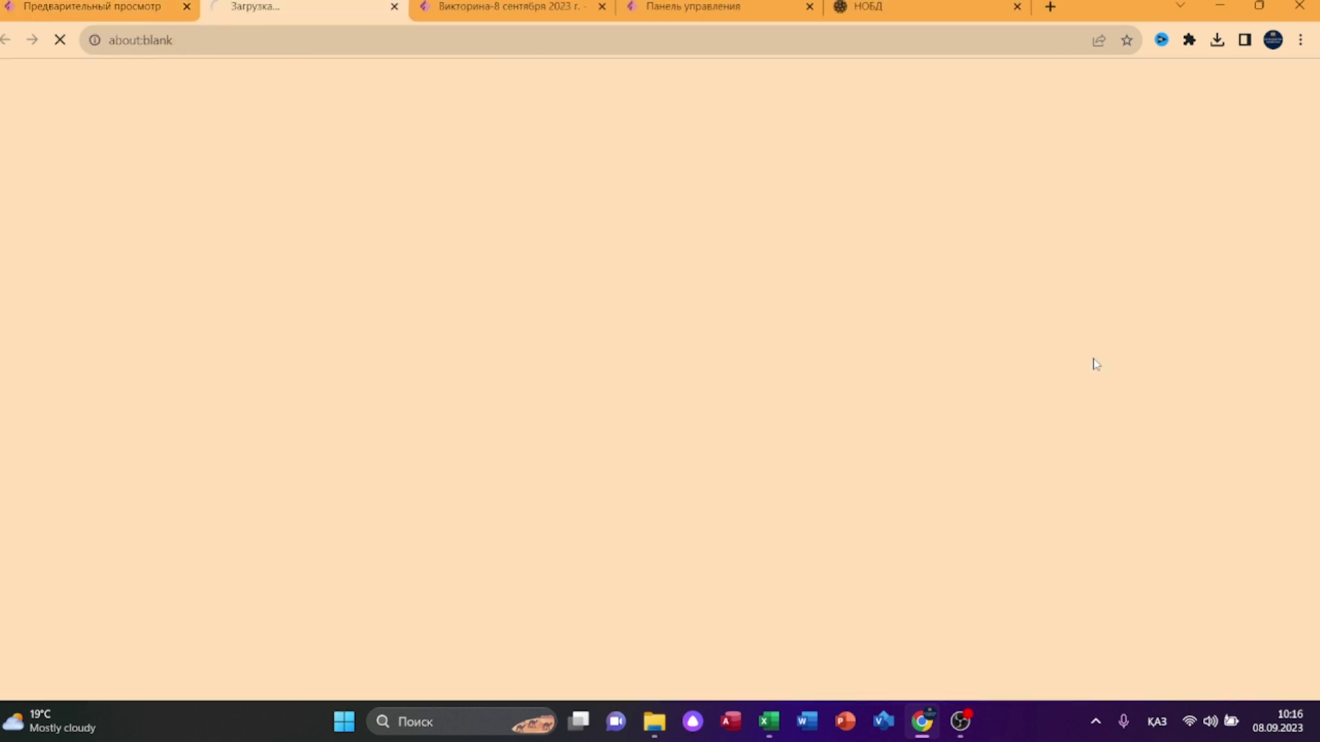
pyautogui.click(602, 8)
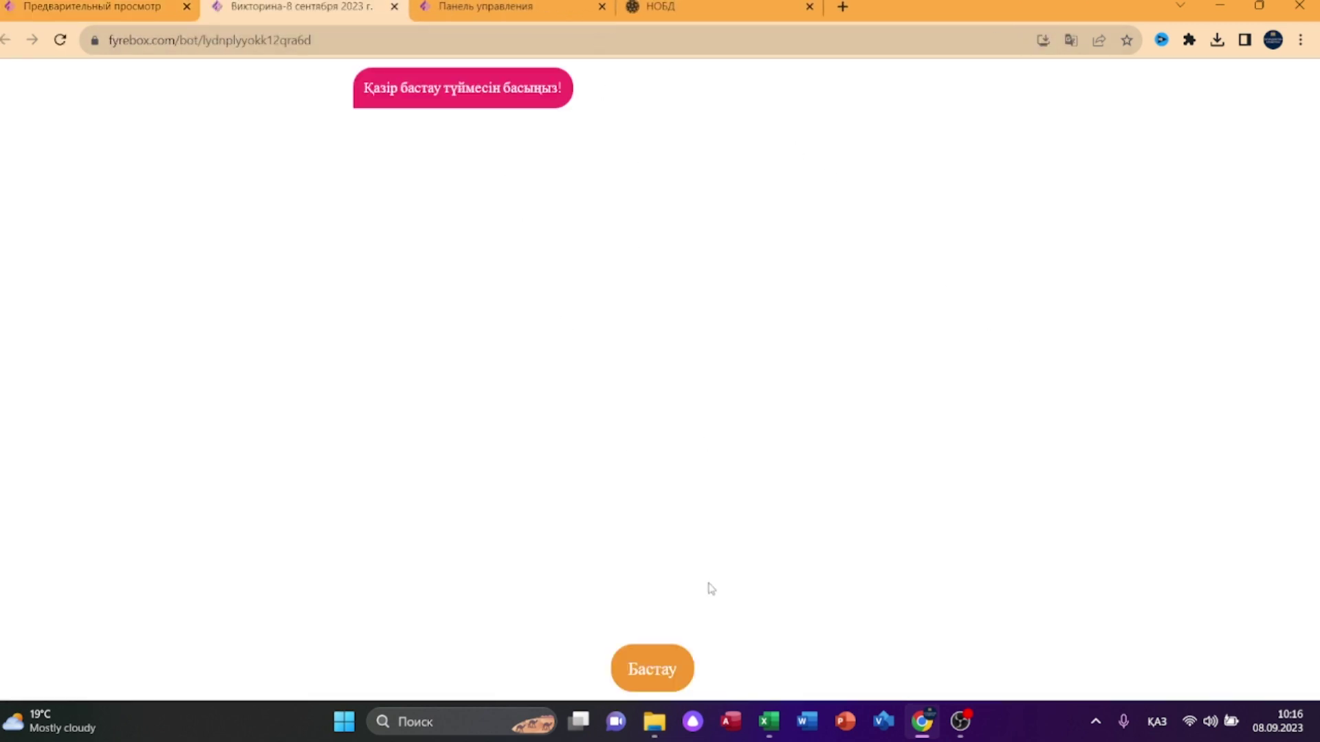
# Start the chat version of the quiz and answer its first two questions with "Иә" and "4ші".
pyautogui.click(666, 674)
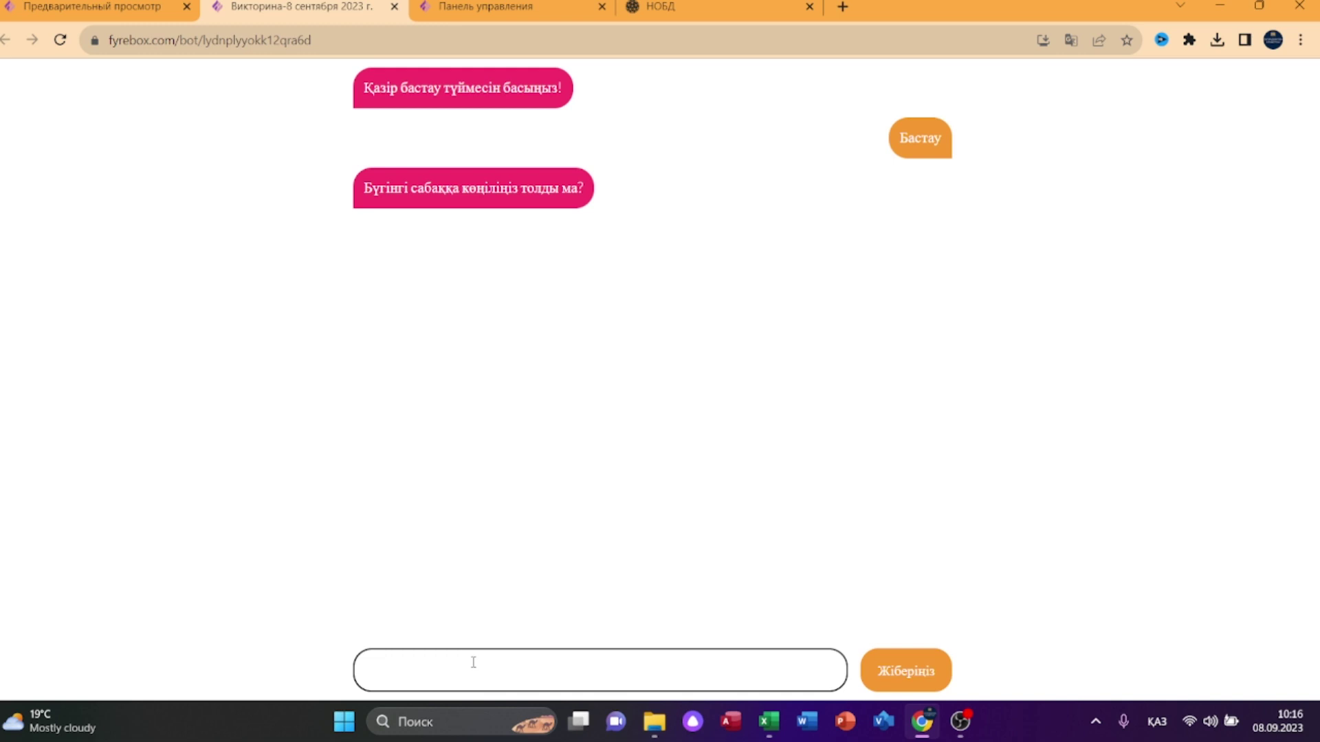
pyautogui.write('Иә')
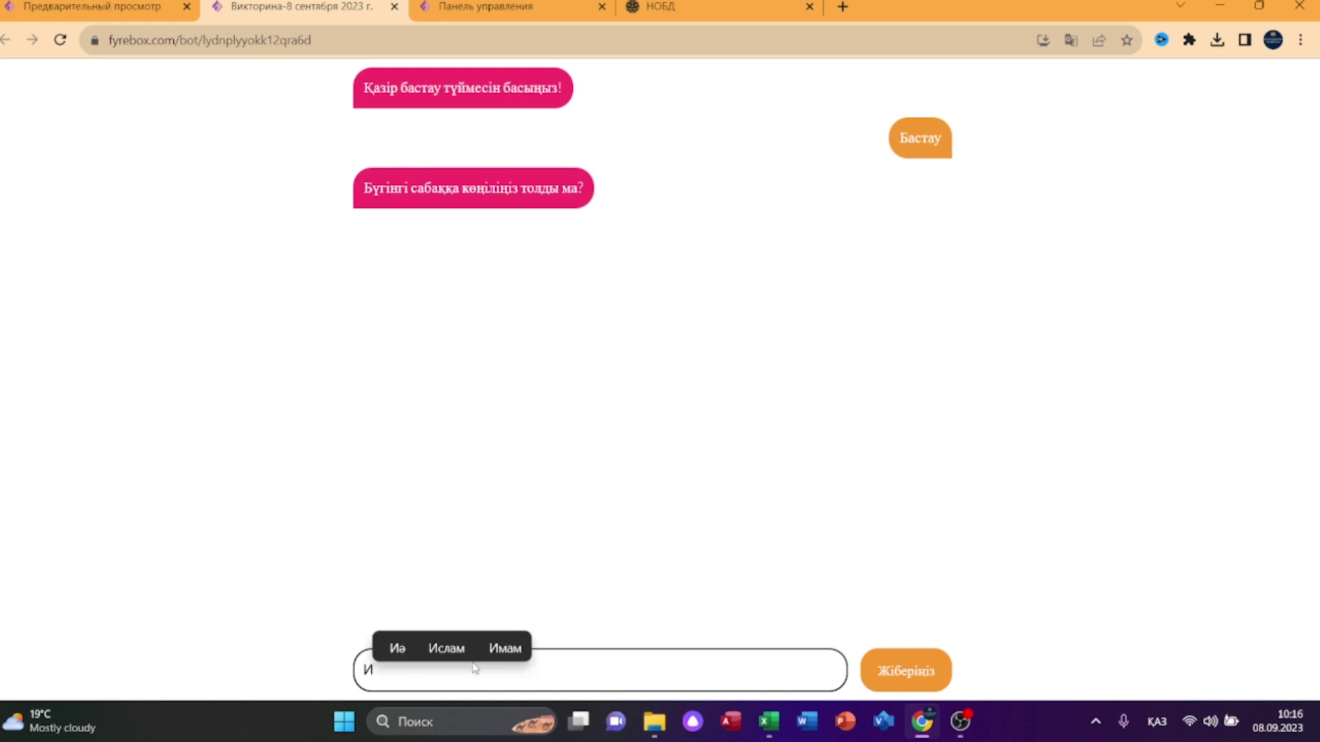
pyautogui.press('Return')
pyautogui.click(537, 653)
pyautogui.write('4ші')
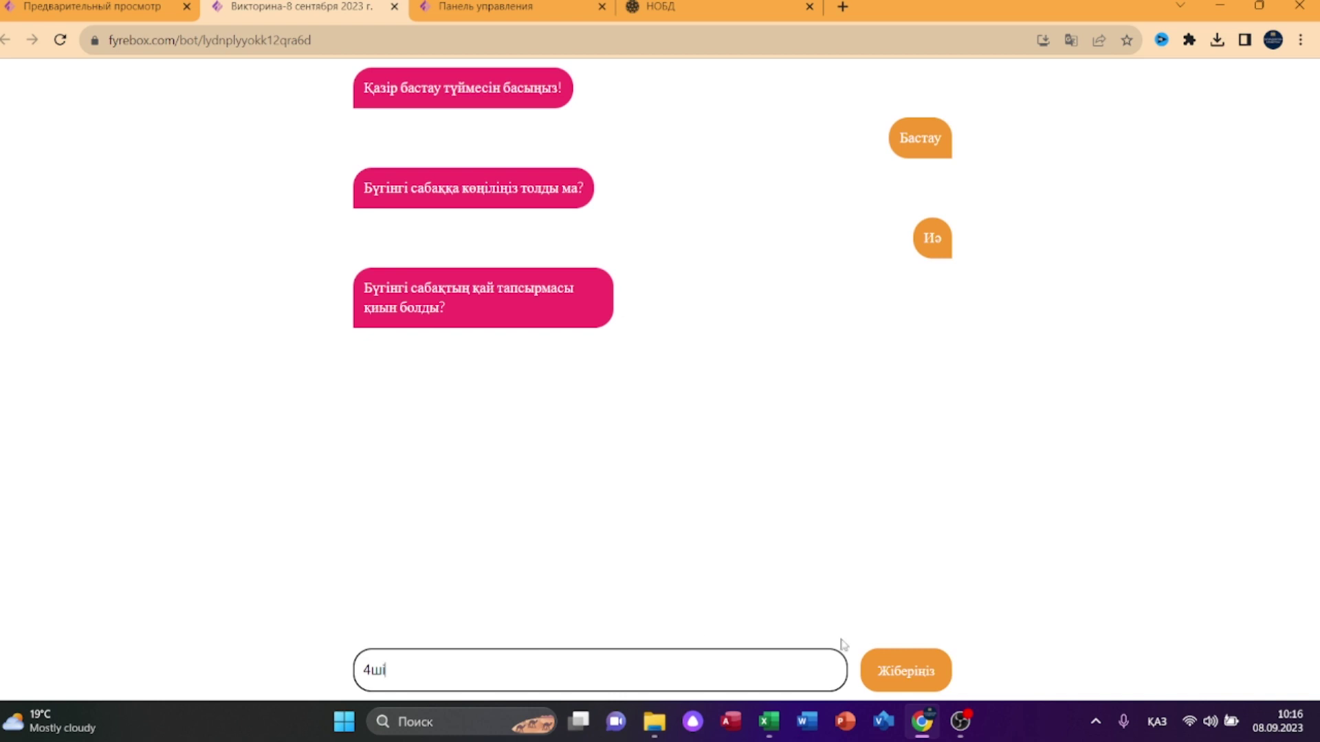
pyautogui.press('Return')
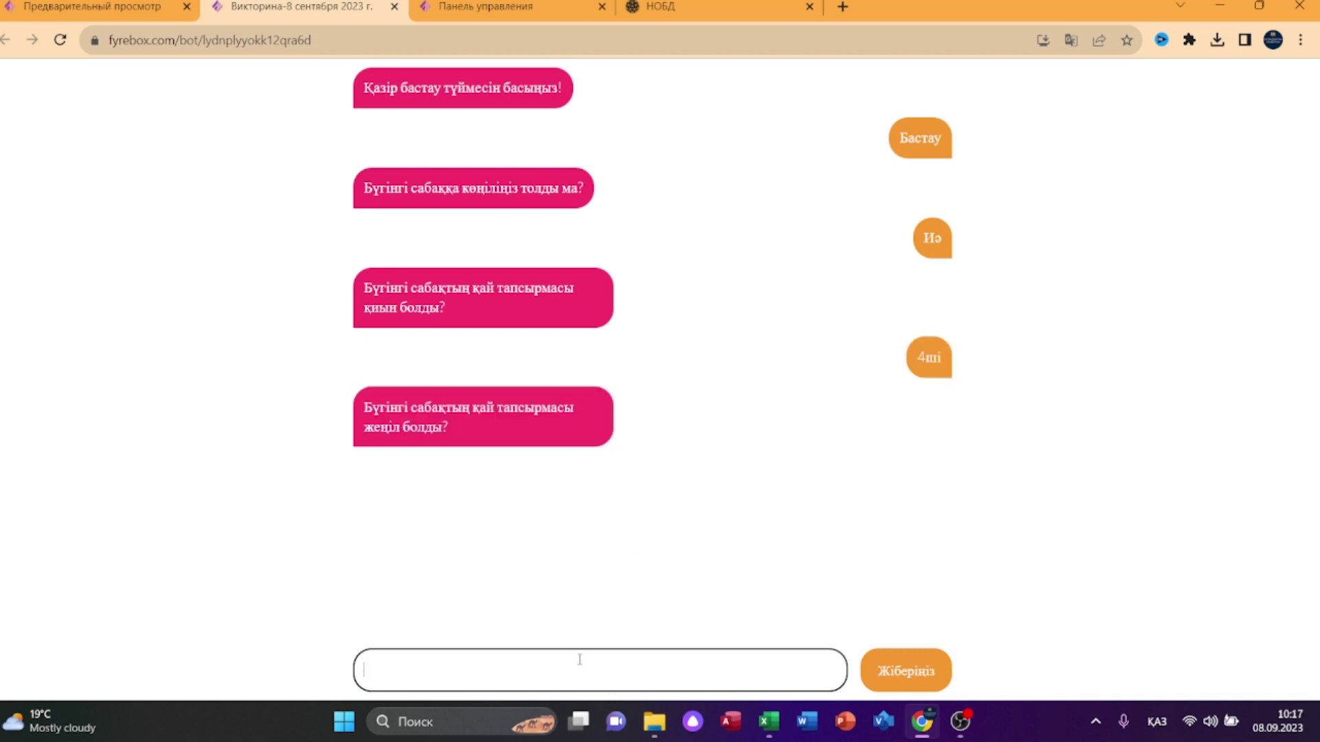
# Answer the remaining chat questions with "1ші" and "7", then submit the participant's first name.
pyautogui.write('1ші')
pyautogui.press('Return')
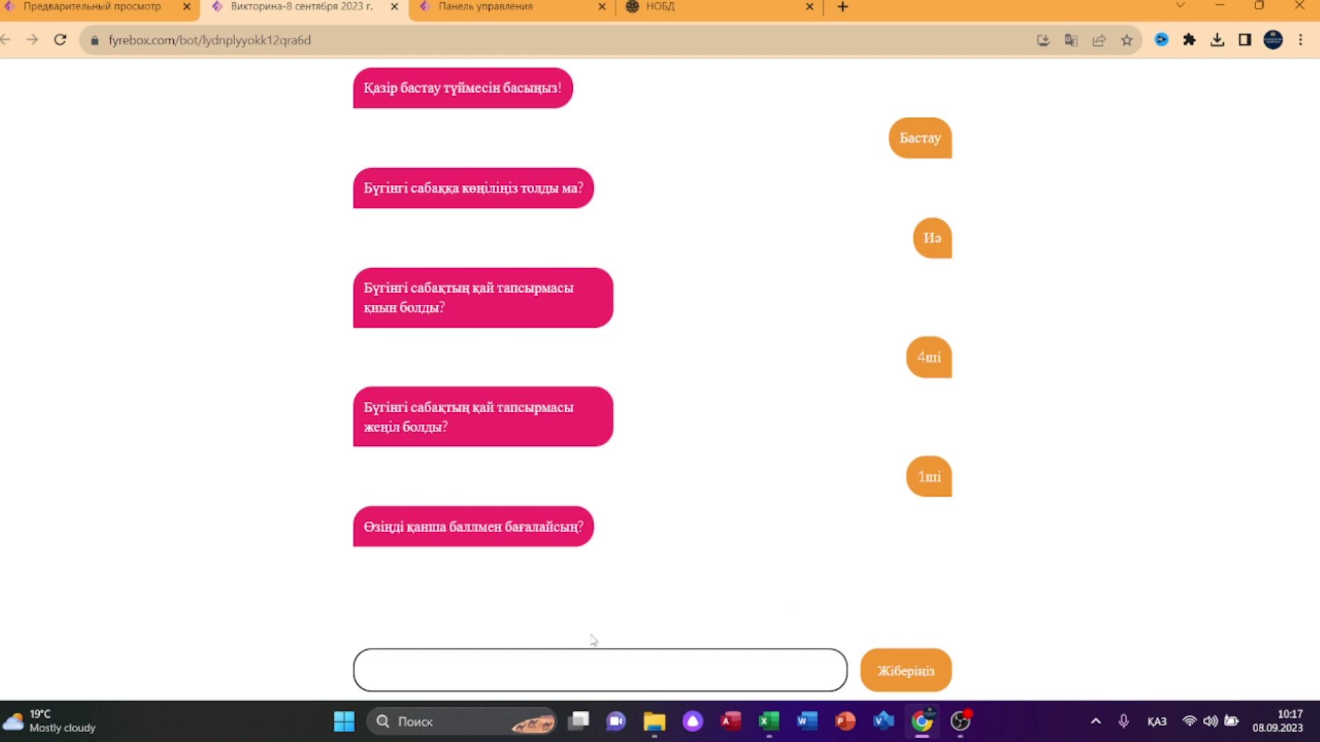
pyautogui.write('7')
pyautogui.press('Return')
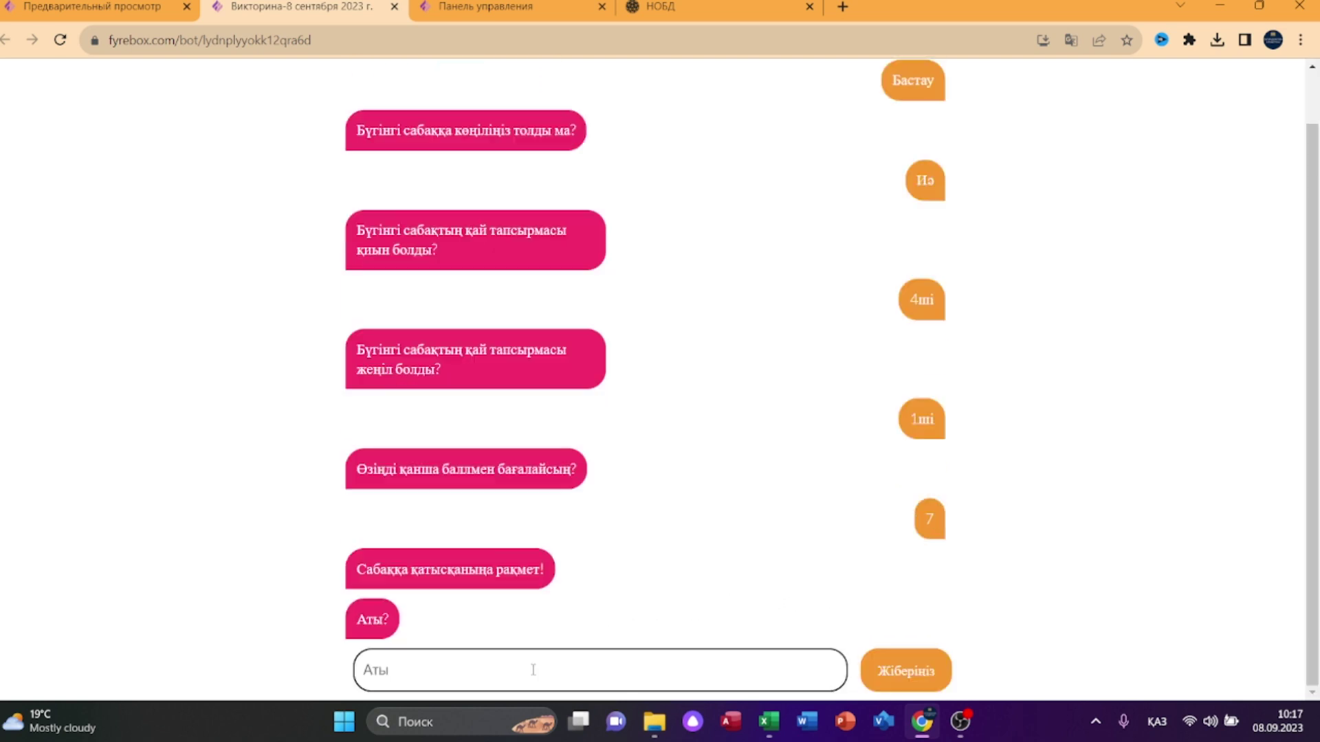
pyautogui.write('Қарлығаш')
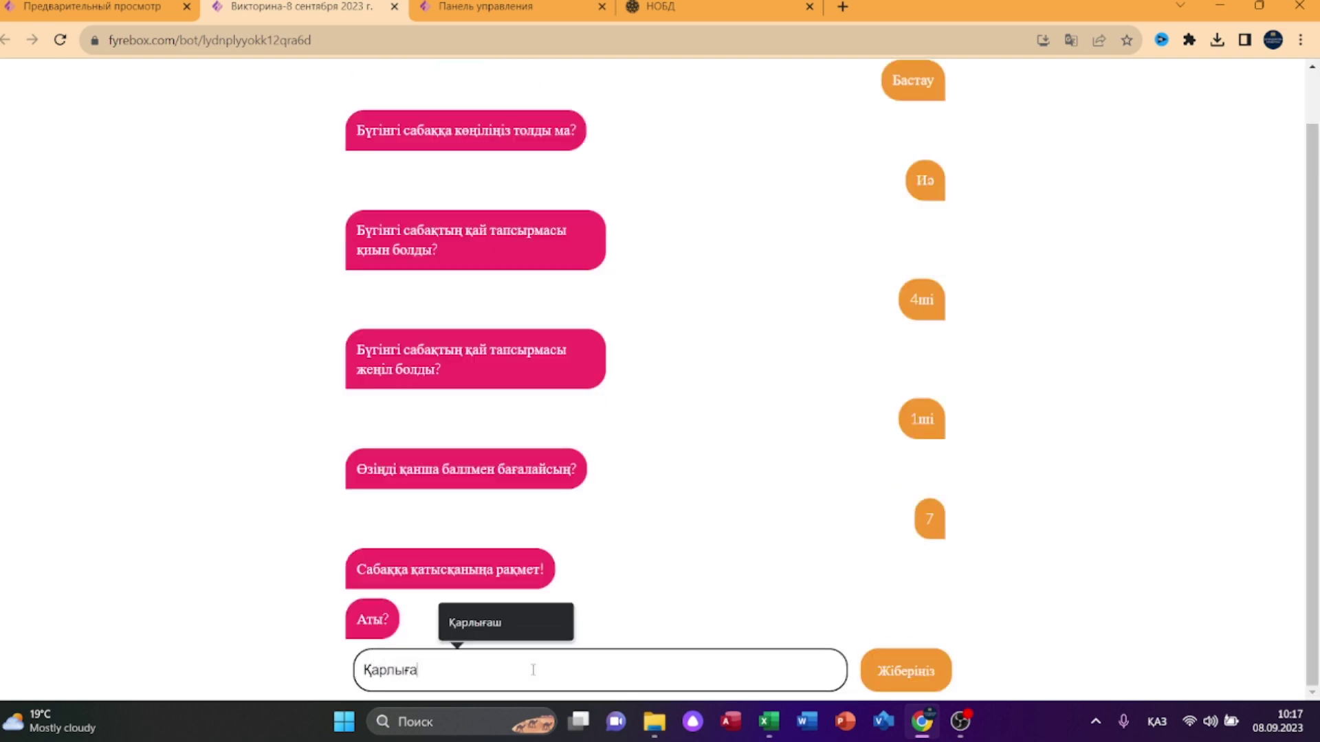
pyautogui.click(925, 685)
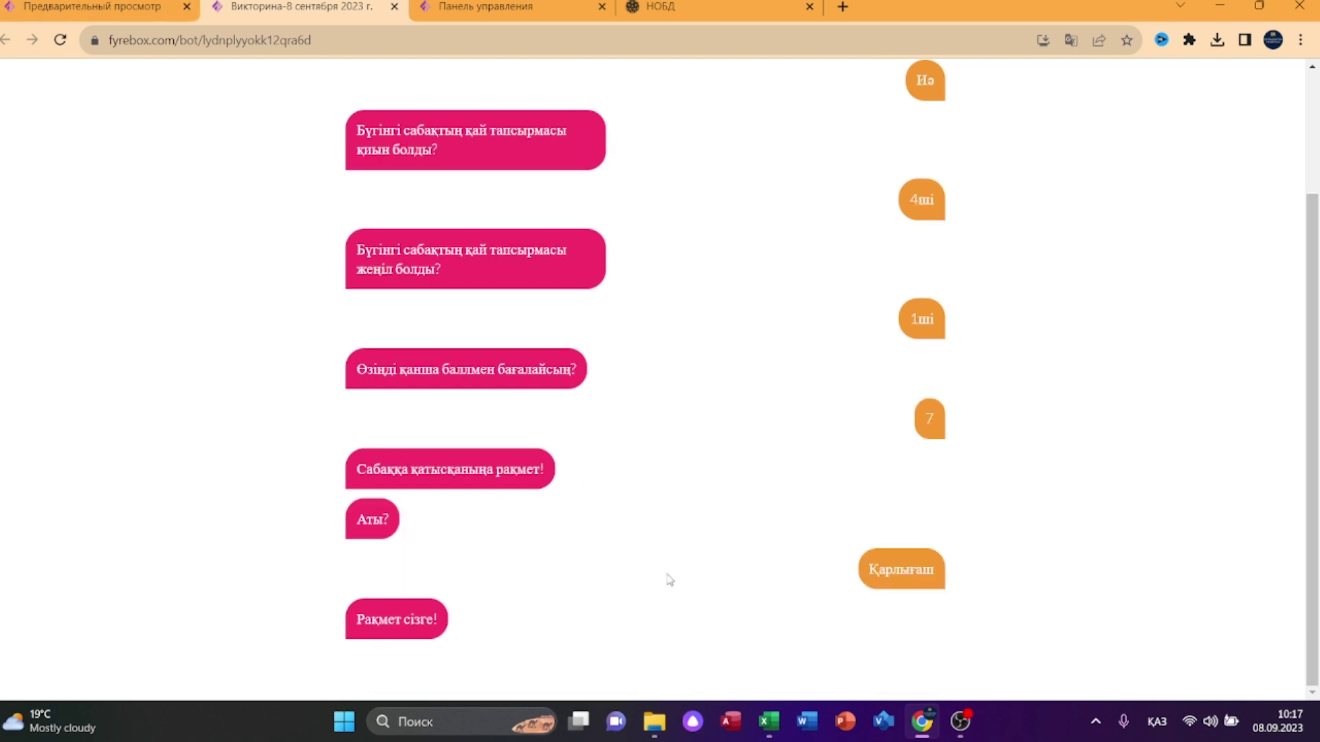
pyautogui.scroll(3, 665, 568)
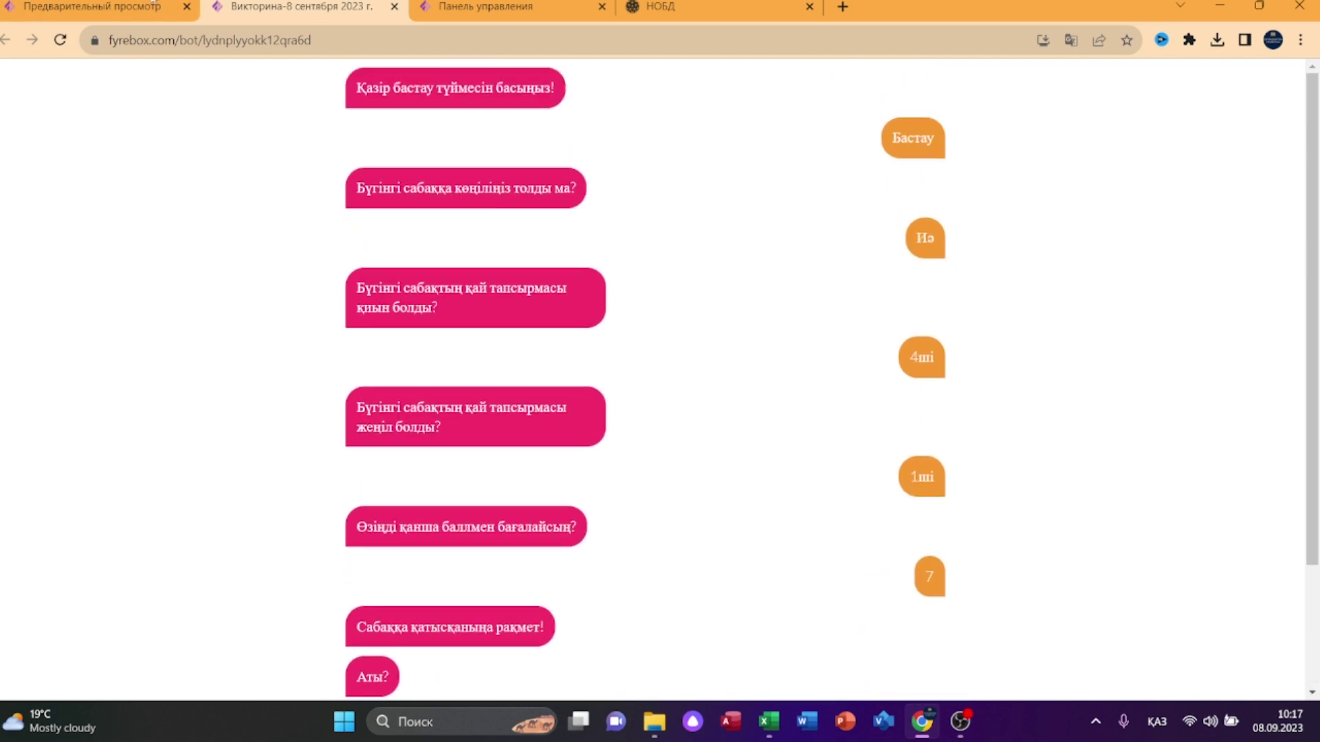
# Open the quiz's responses page from the sharing page and download the participants' answers.
pyautogui.click(106, 6)
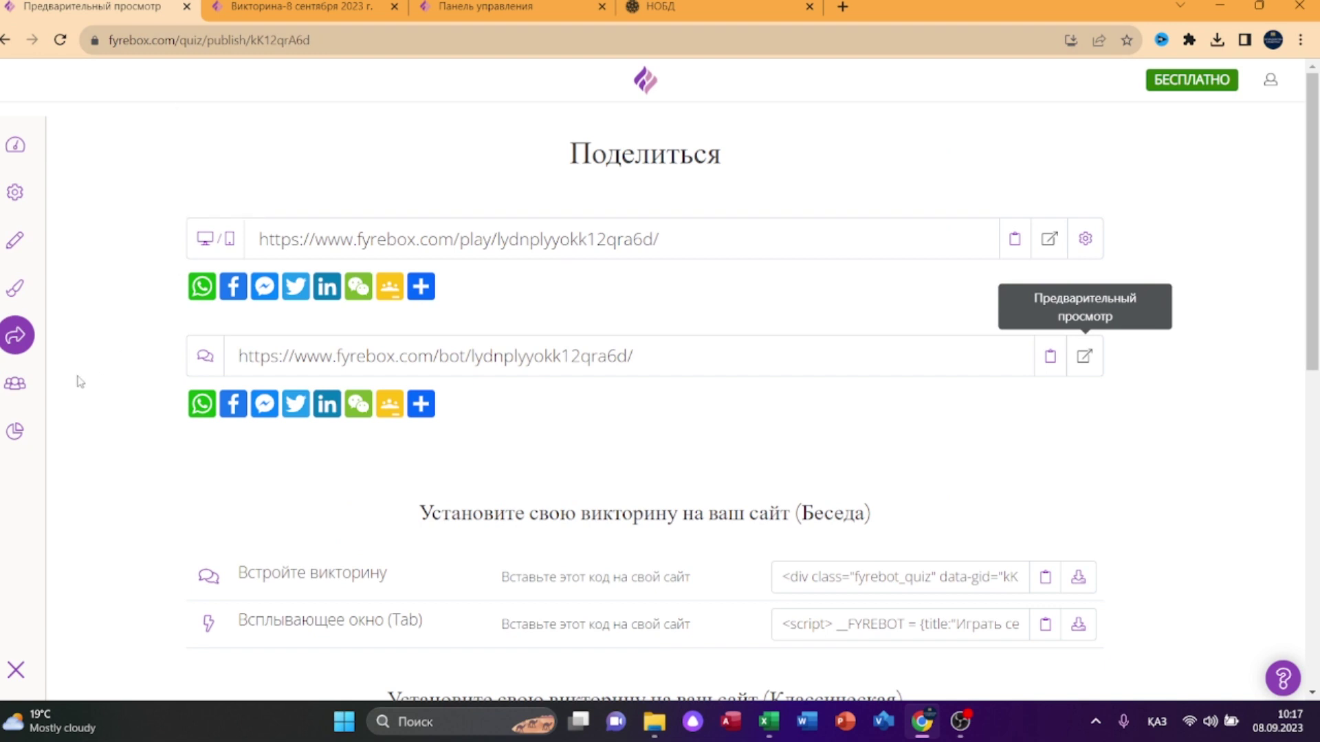
pyautogui.click(17, 394)
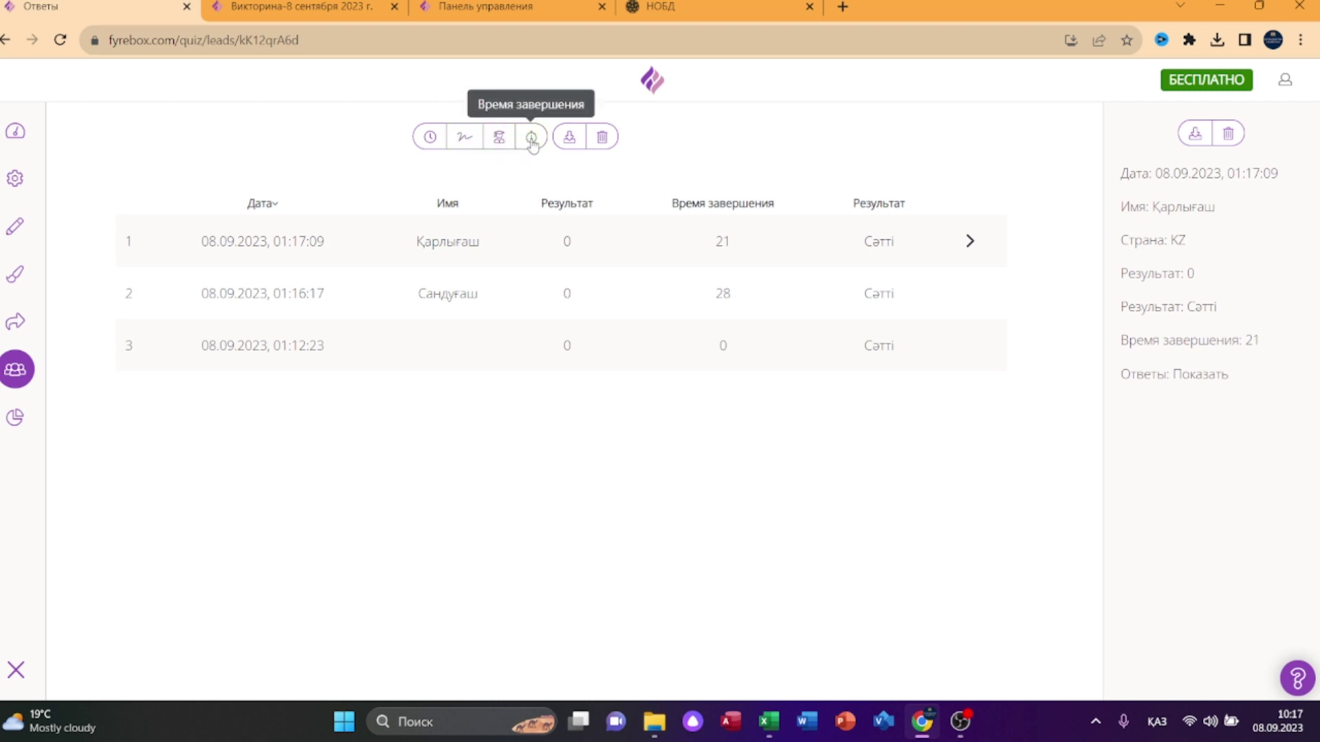
pyautogui.click(572, 140)
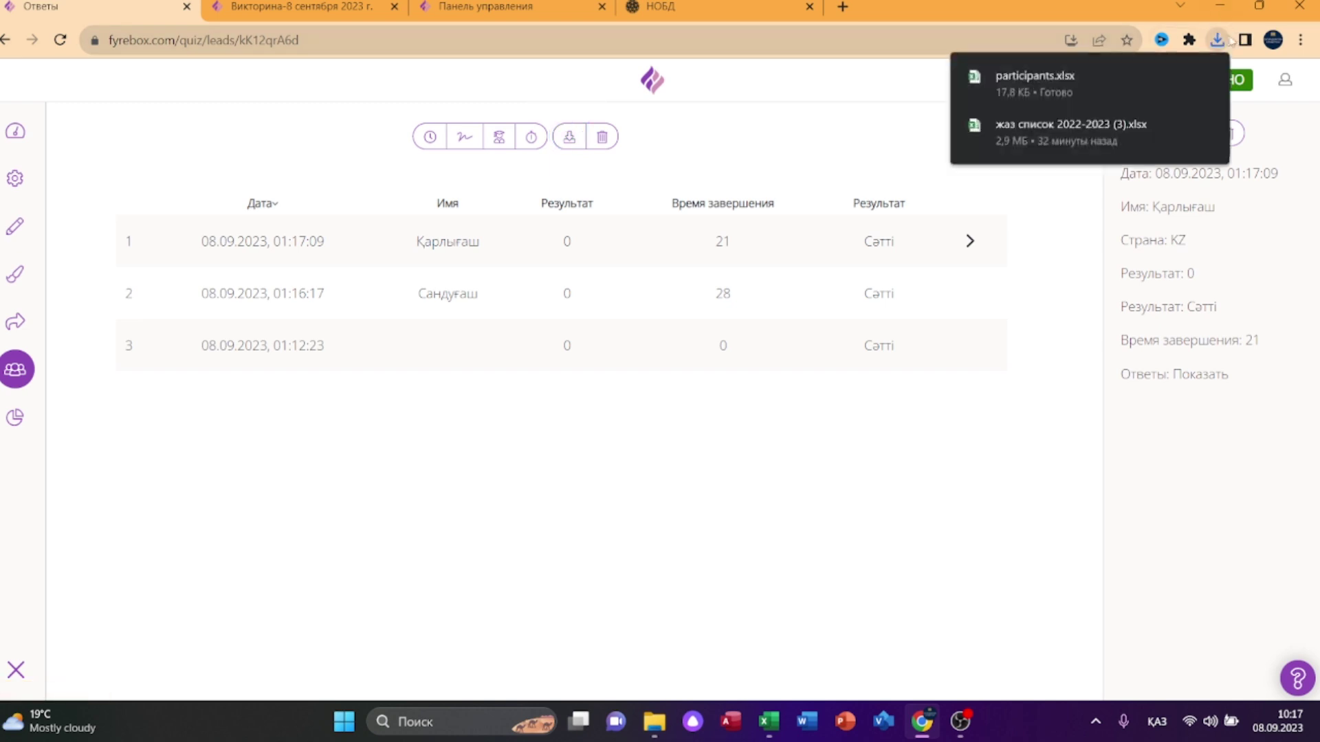
# Open the downloaded participants file from the Downloads folder in Excel and enable editing.
pyautogui.click(1180, 77)
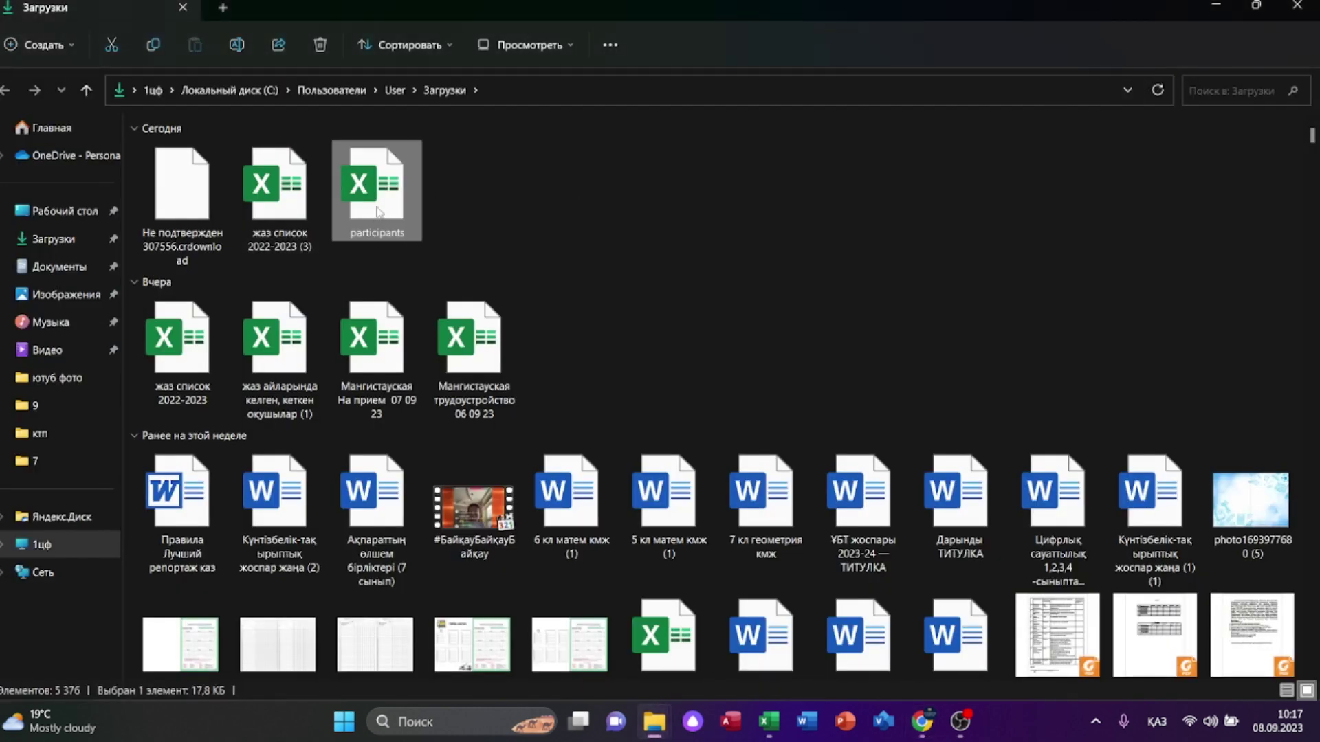
pyautogui.doubleClick(380, 211)
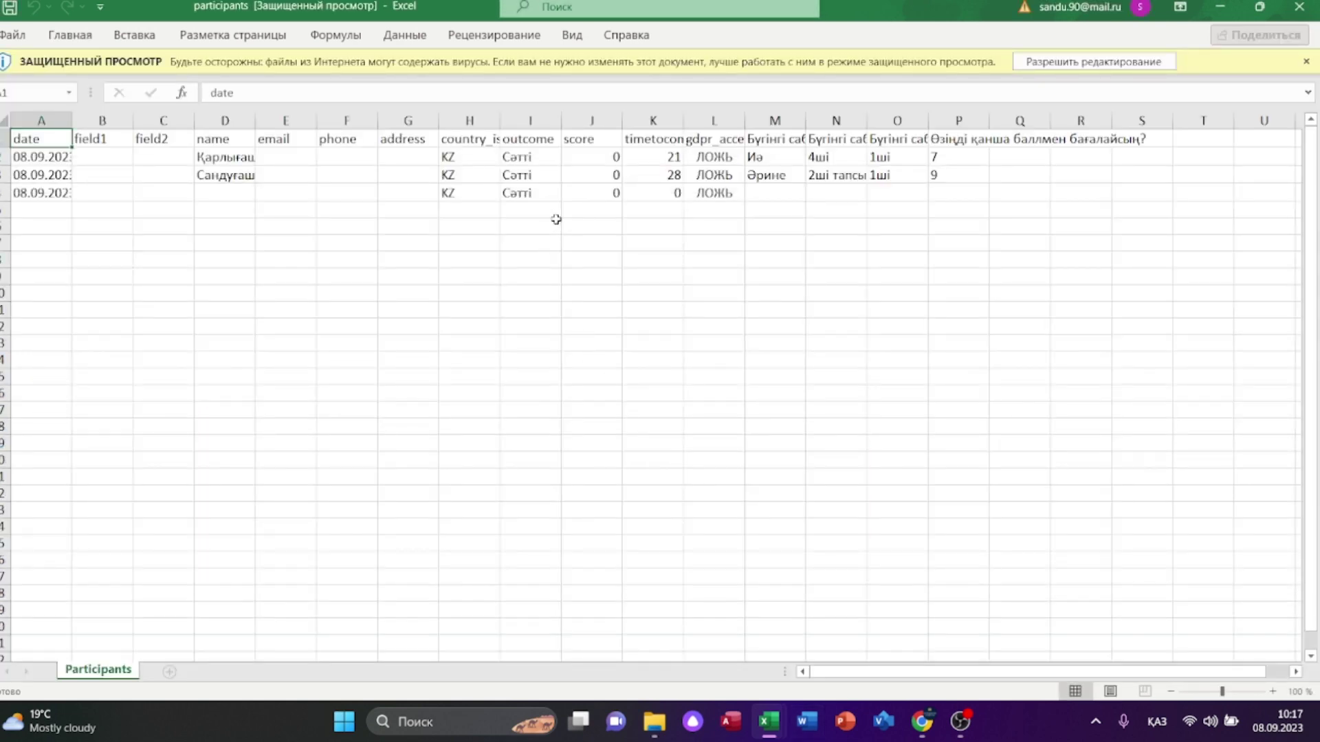
pyautogui.click(1093, 61)
# Examine the question headings in N1, O1 and P1 of the Participants sheet above the recorded answers.
pyautogui.click(839, 195)
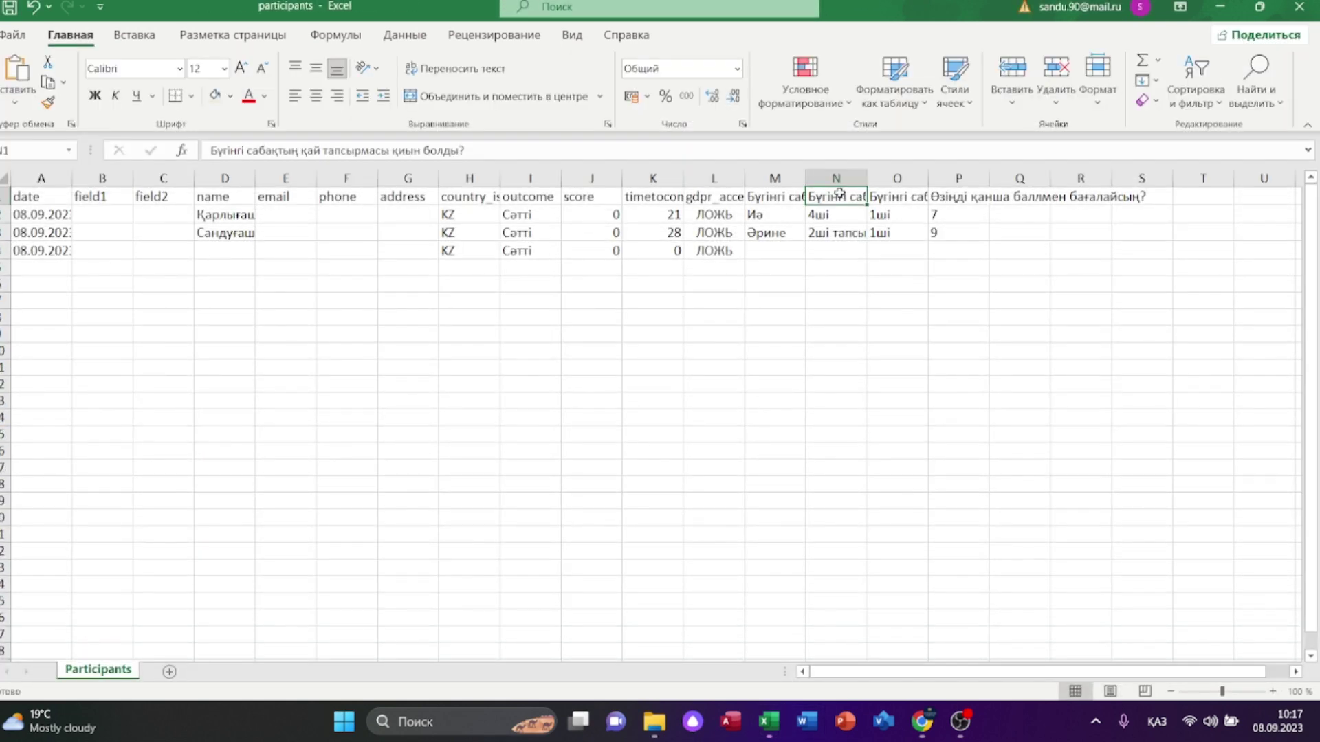
pyautogui.click(895, 198)
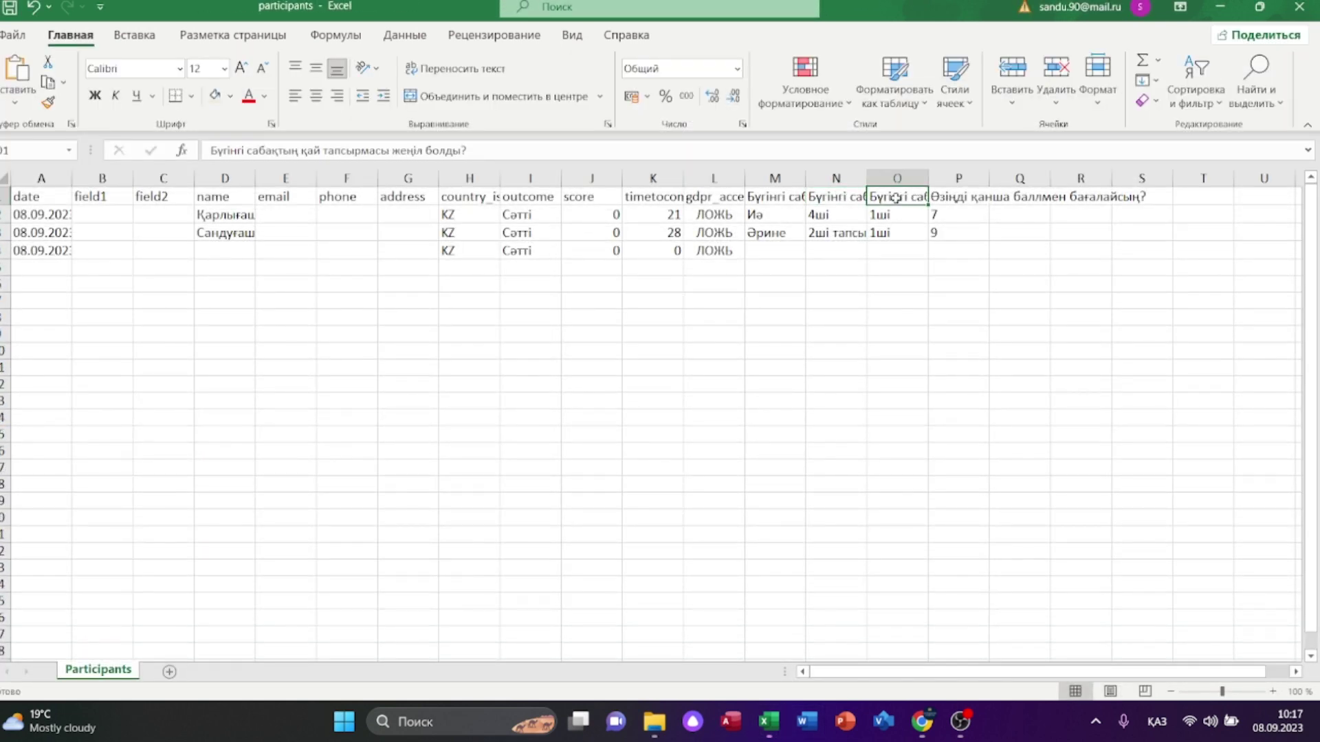
pyautogui.click(994, 197)
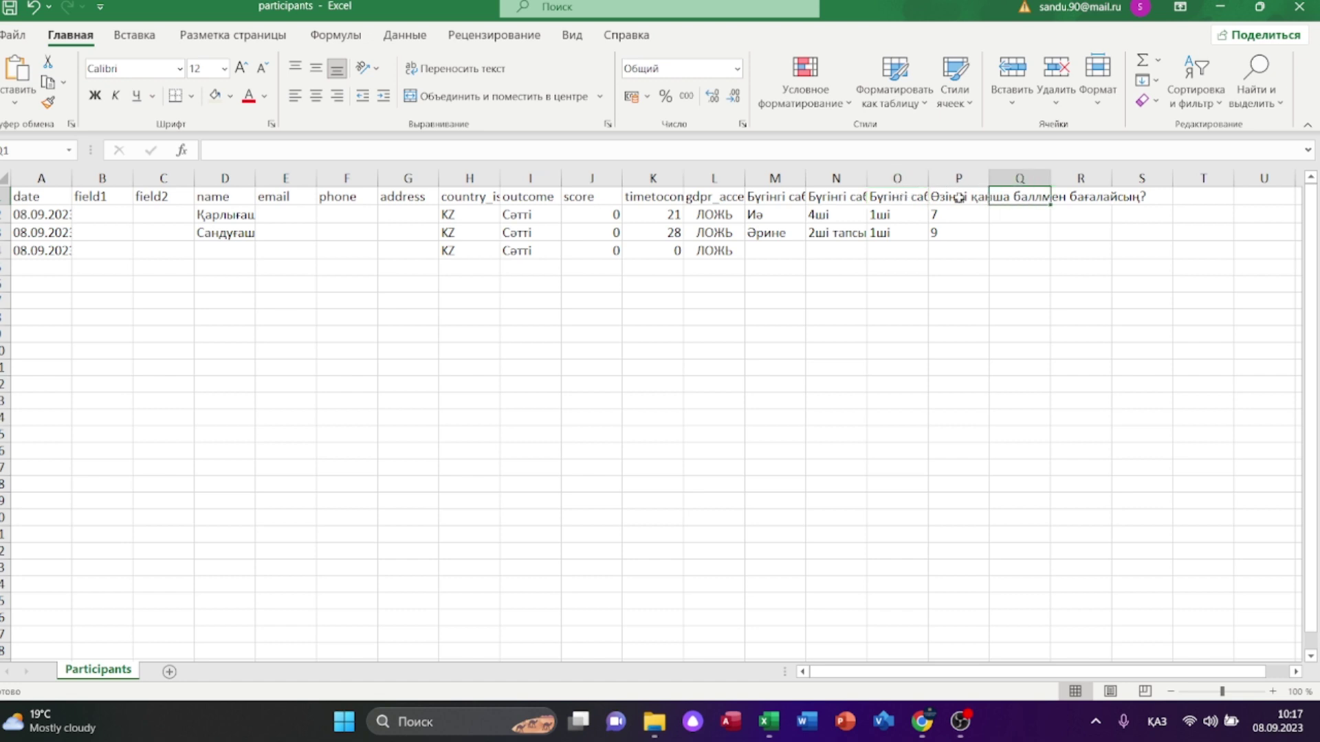
pyautogui.click(958, 198)
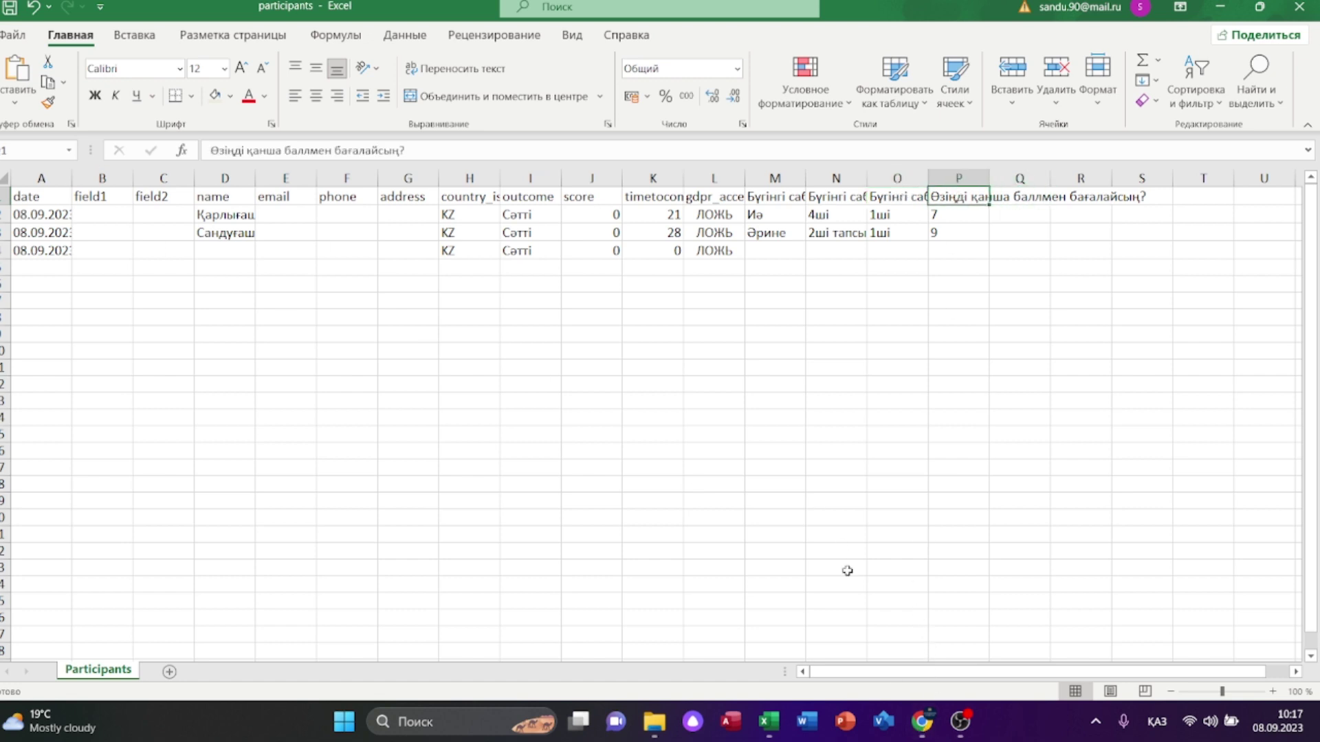
# Switch back to Fyrebox in the browser, return to the dashboard with its quiz list and open the quiz templates.
pyautogui.click(906, 722)
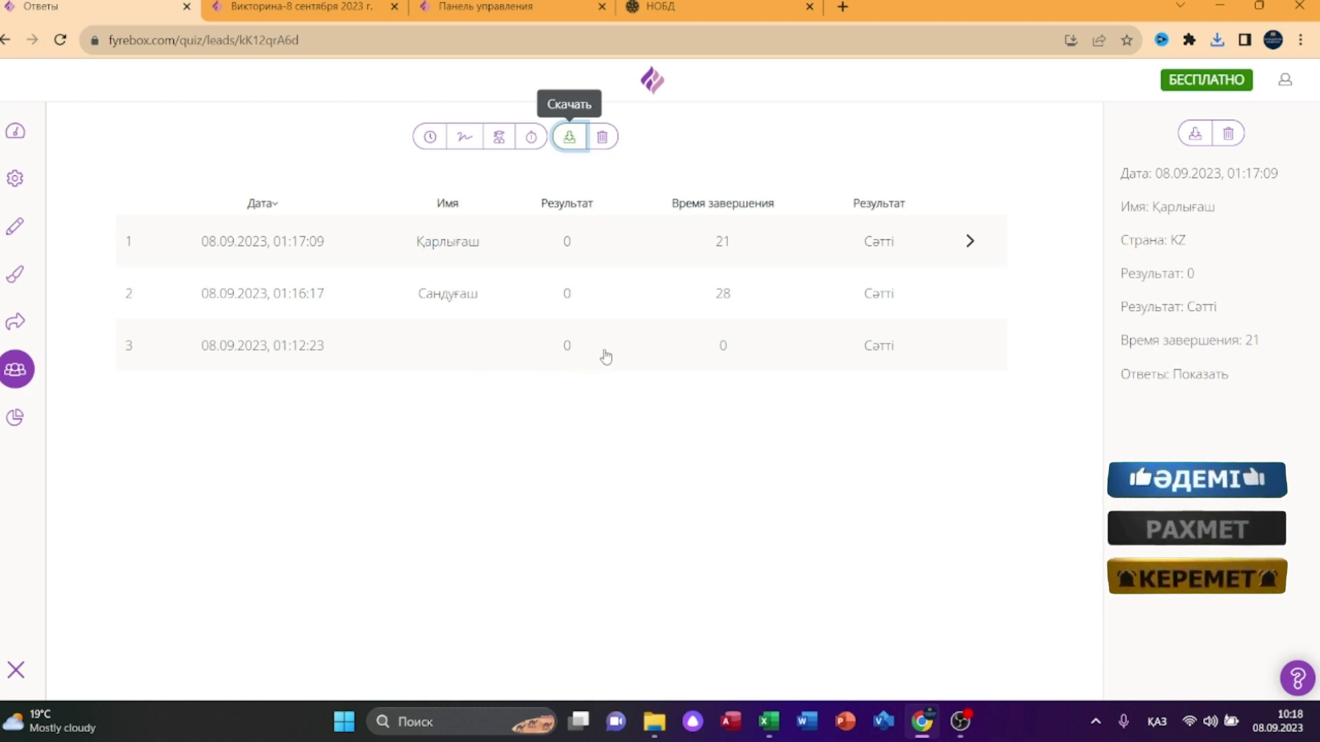
pyautogui.click(16, 670)
pyautogui.scroll(-3, 930, 447)
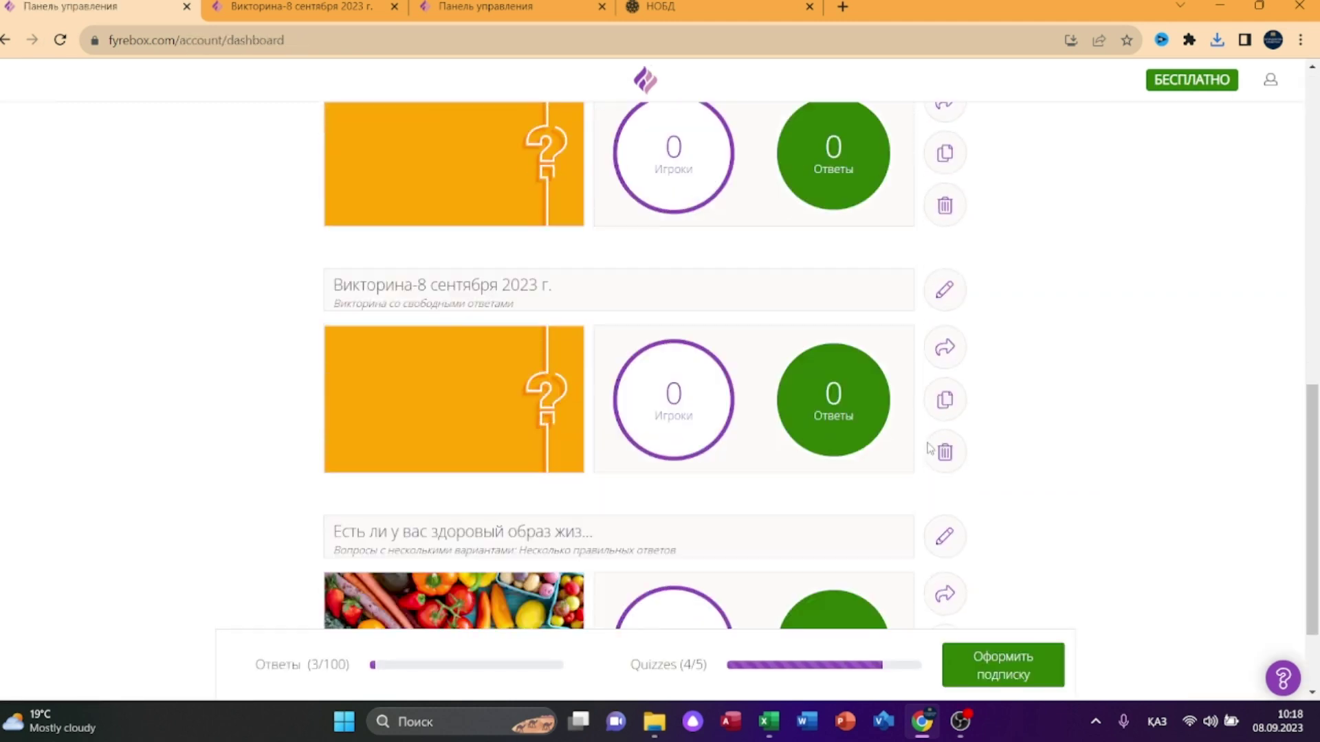
pyautogui.scroll(-3, 930, 447)
pyautogui.scroll(6, 1212, 454)
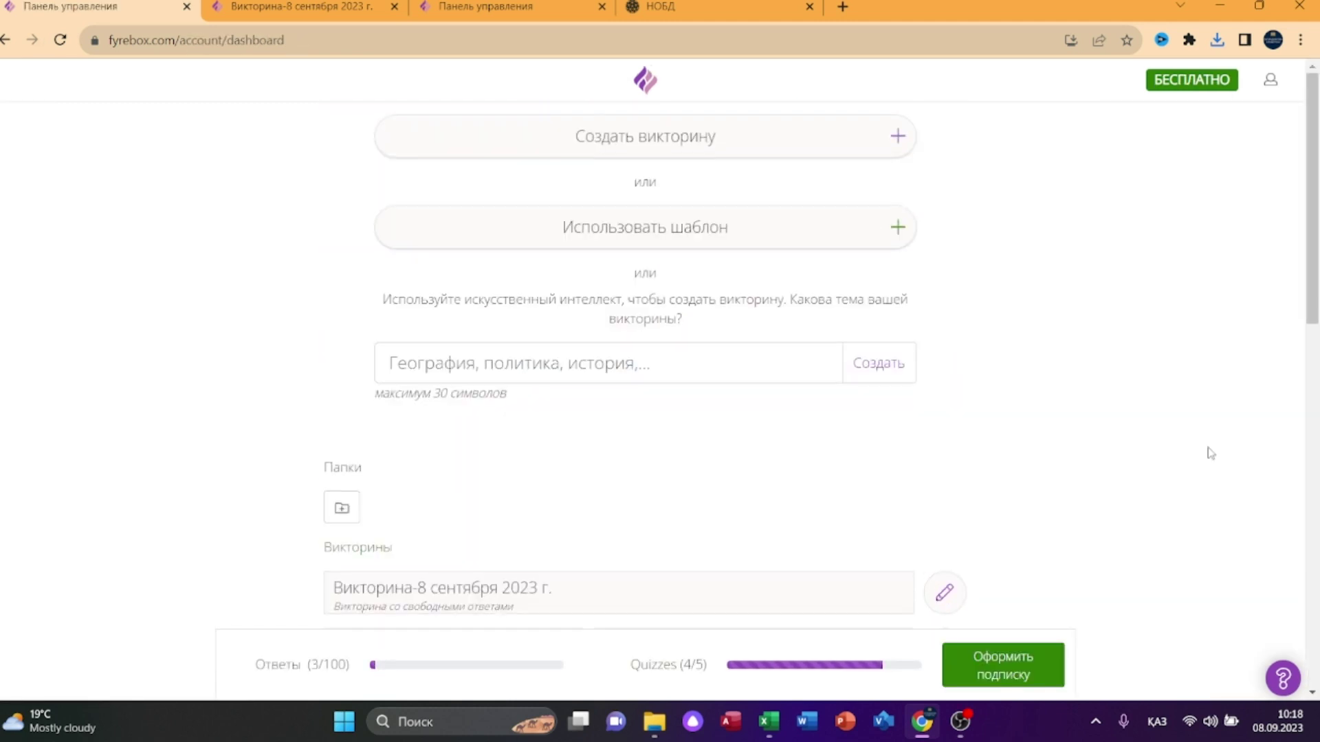
pyautogui.scroll(-9, 1211, 454)
pyautogui.scroll(-5, 1217, 454)
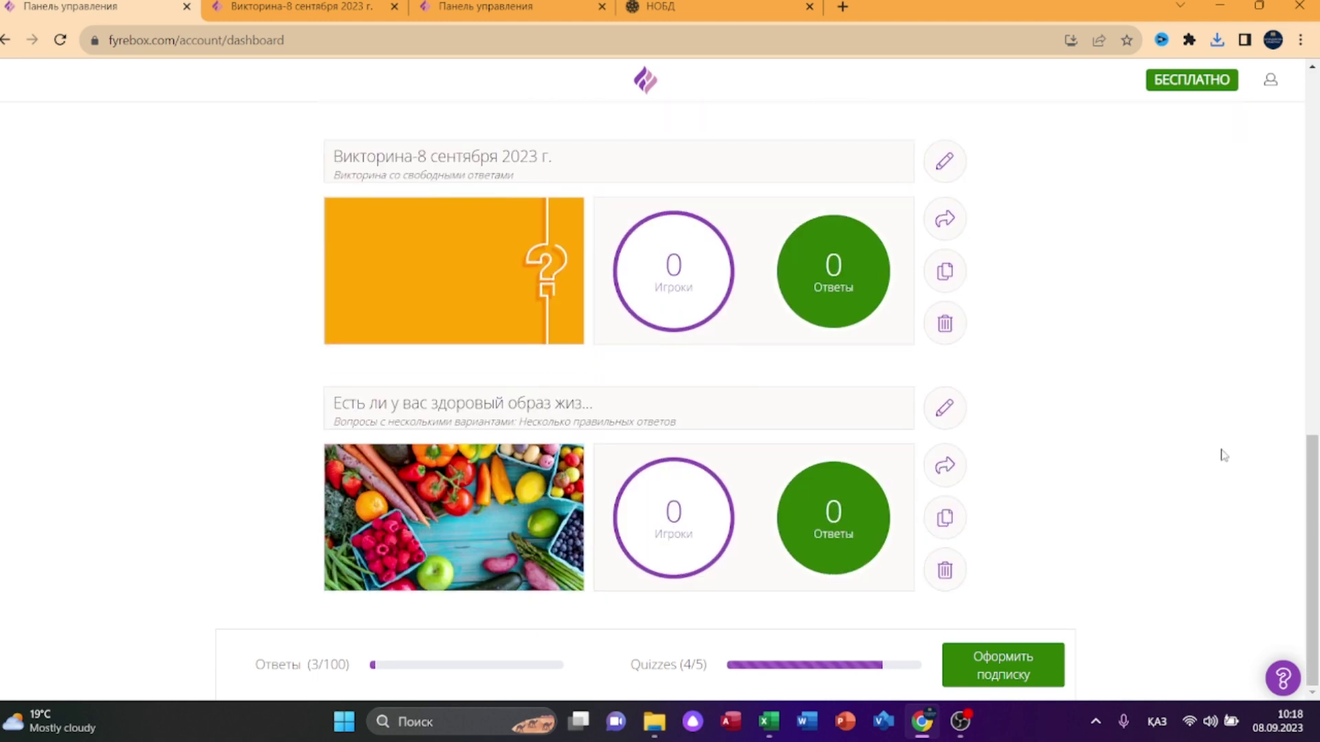
pyautogui.click(628, 236)
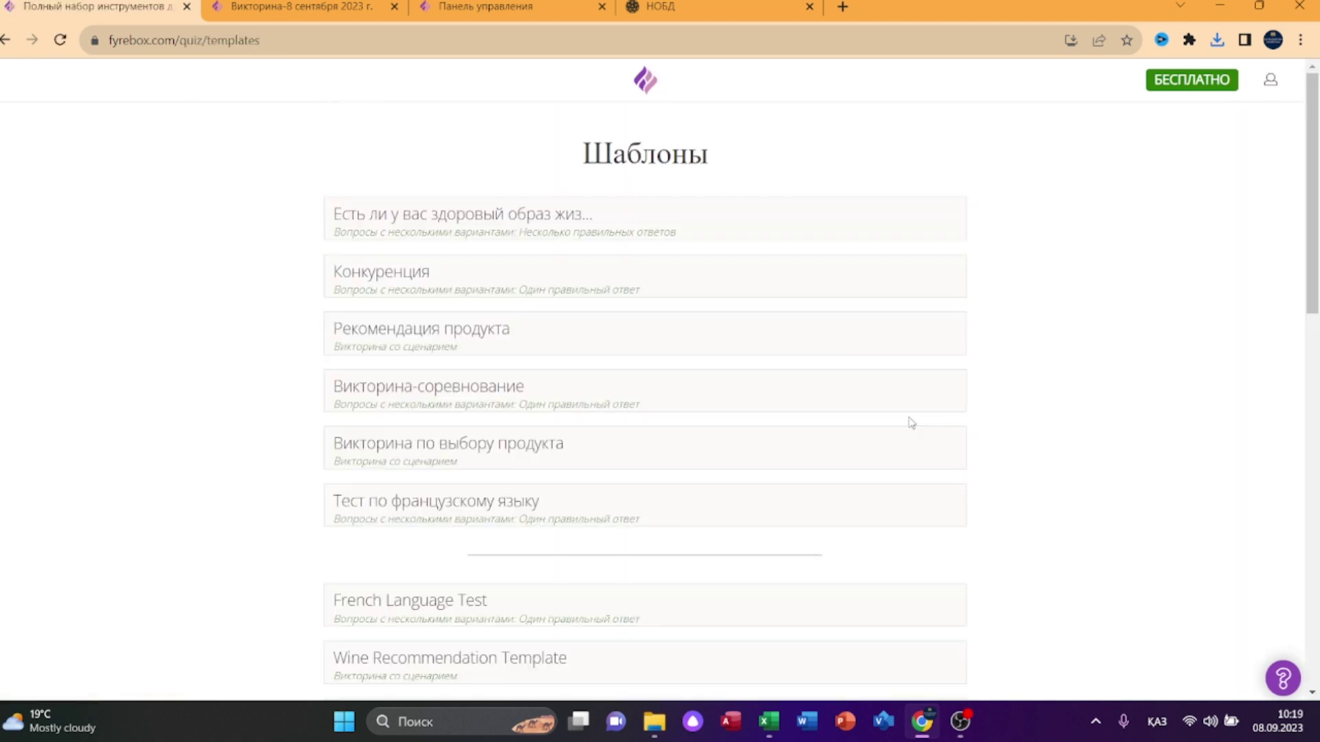